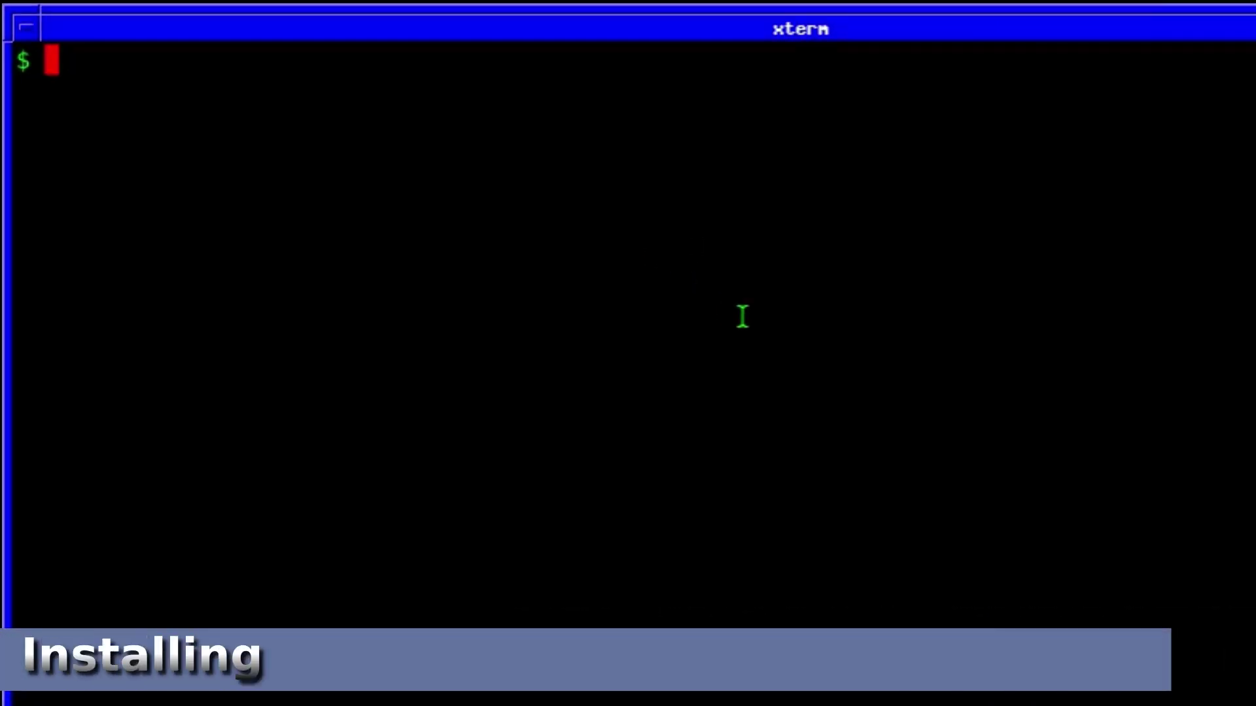
- Become root with su and refresh the FreeBSD package catalogue with pkg update
text(su)
key(Return)
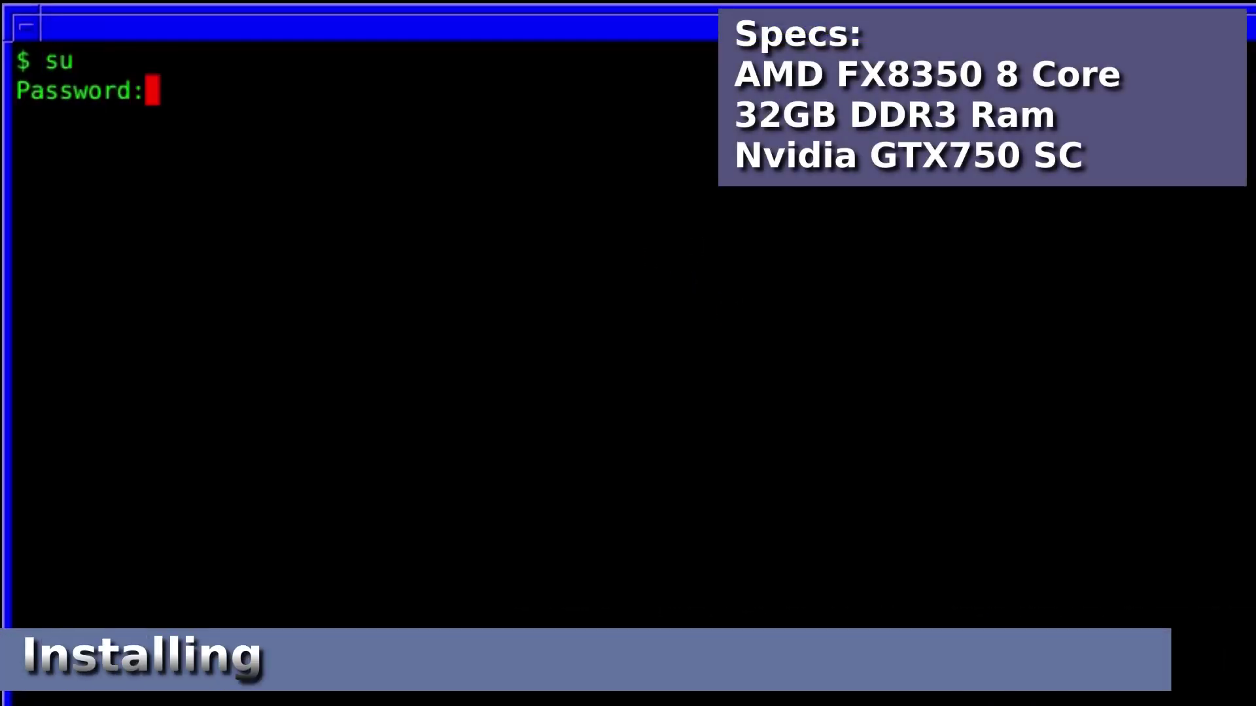
key(Return)
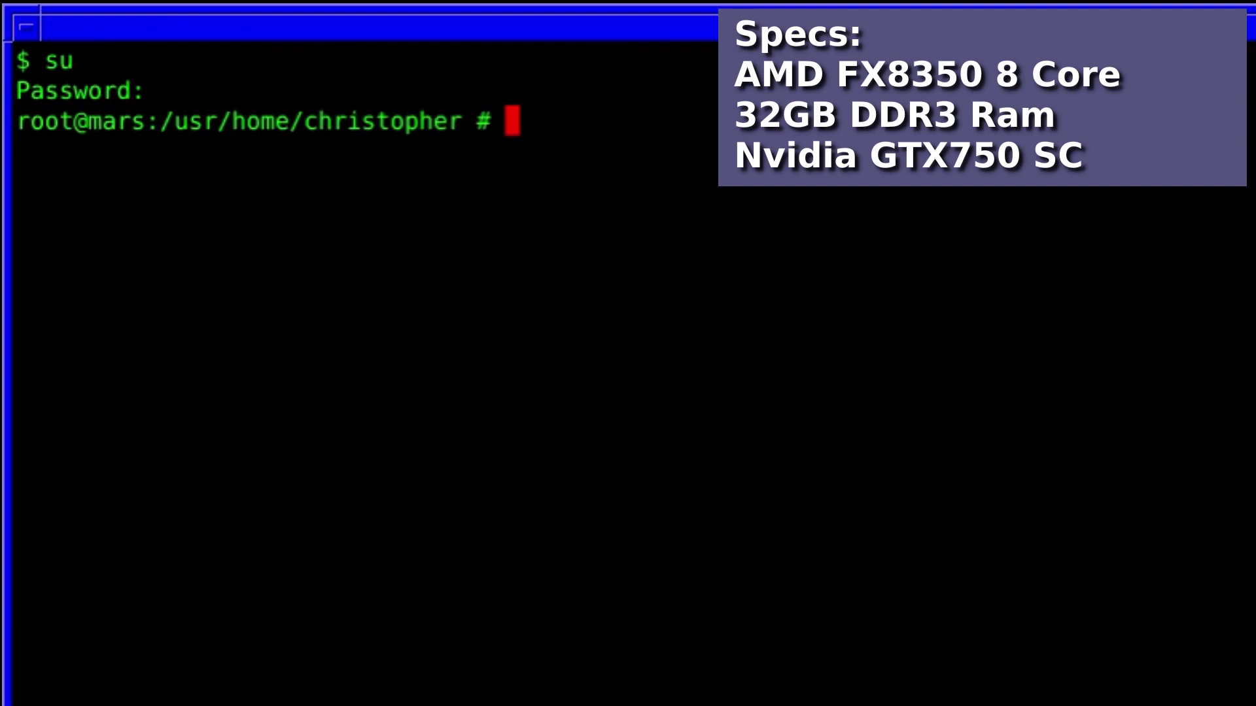
text(p)
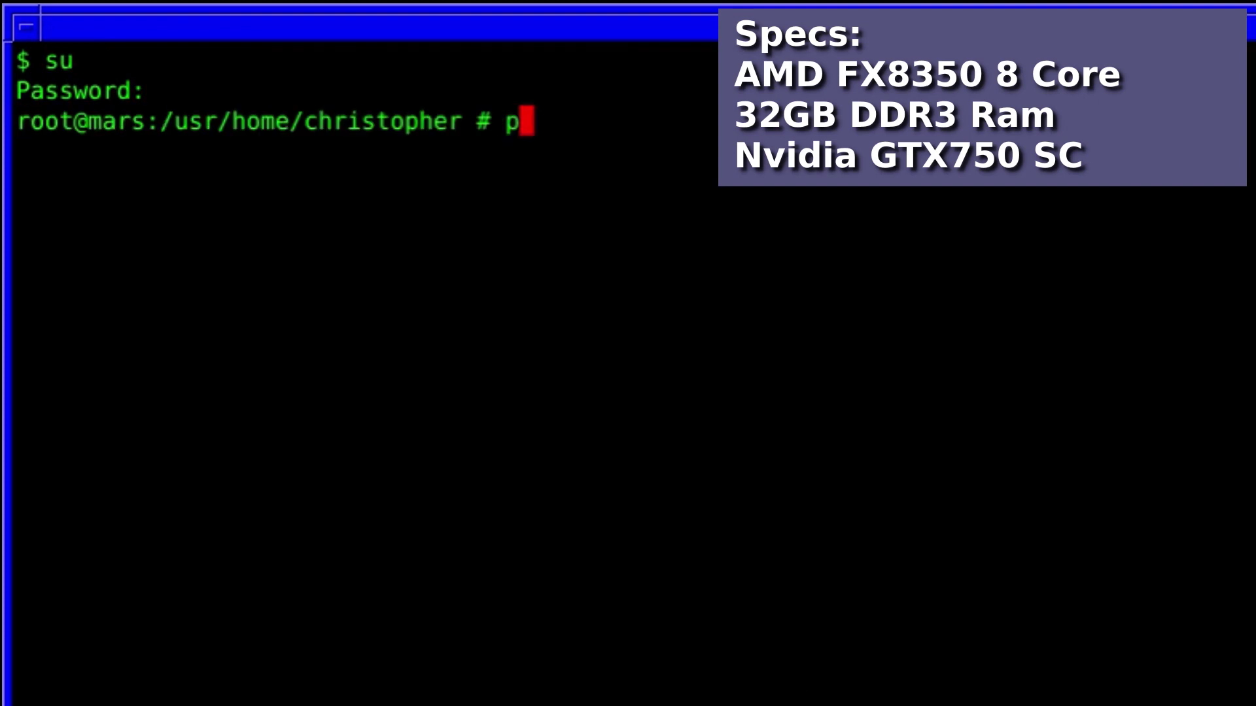
text(kg update)
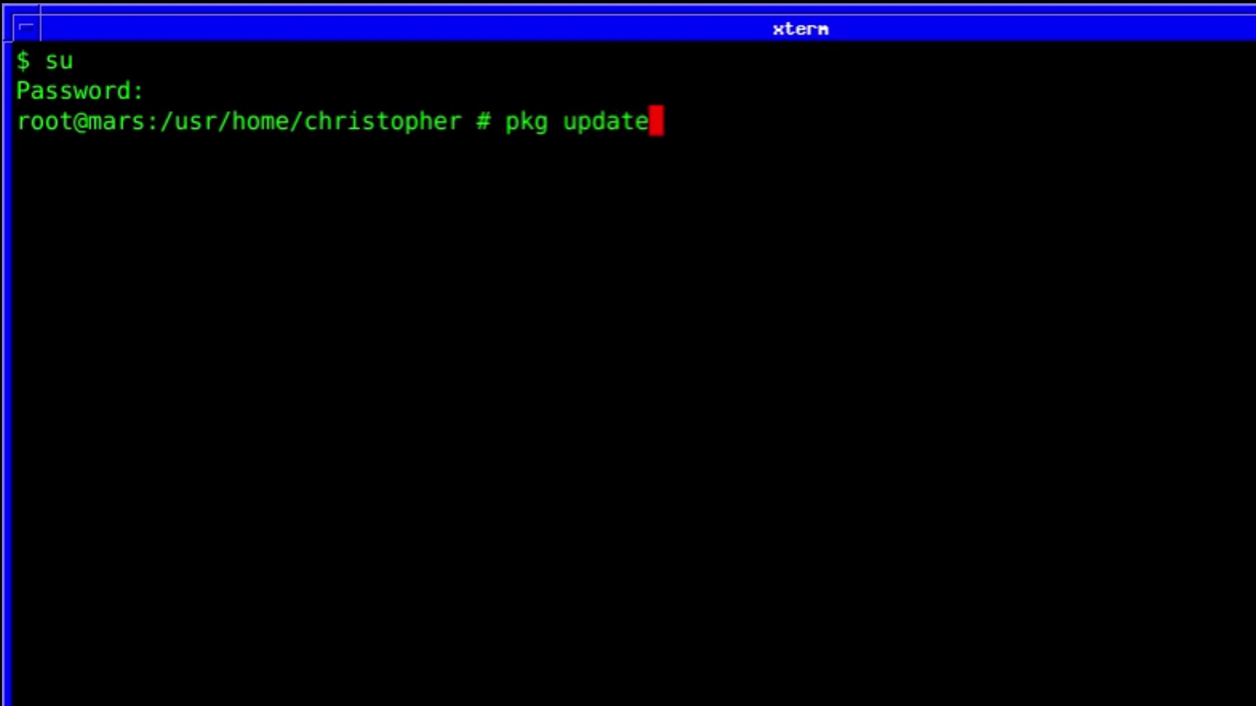
key(Return)
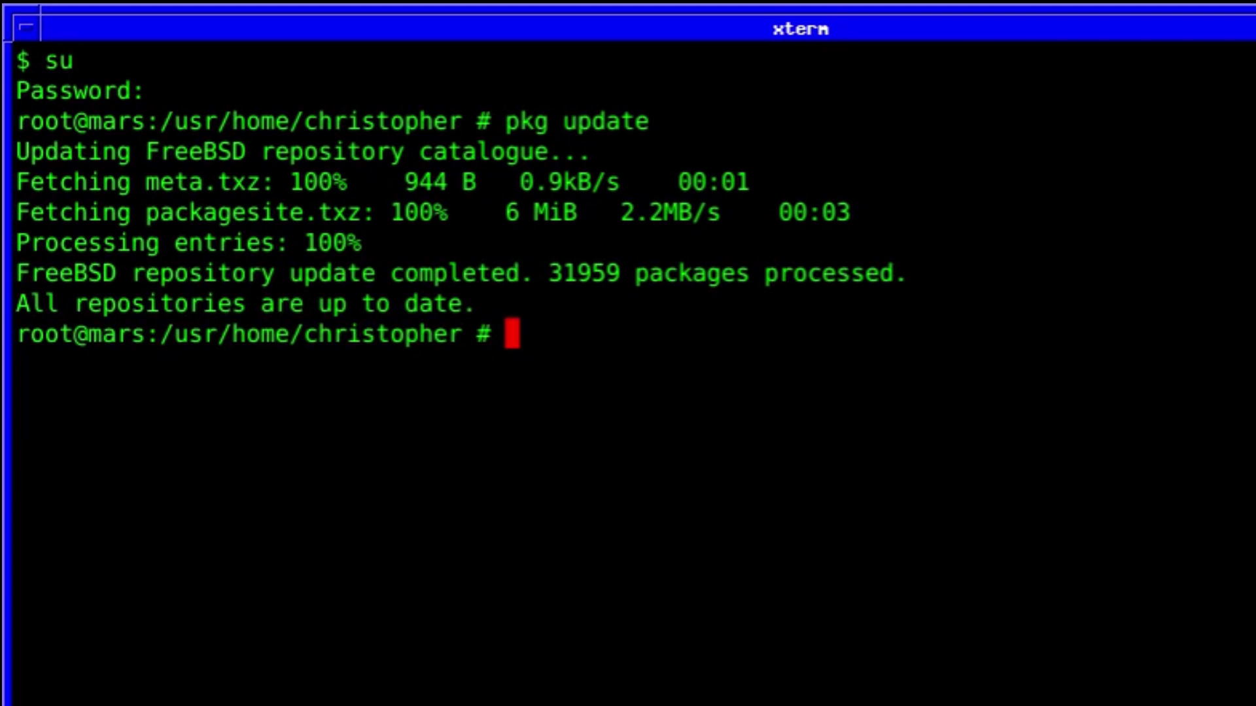
- Install the cinnamon package and its dependencies, confirming with y, then clear the terminal
text(pkg)
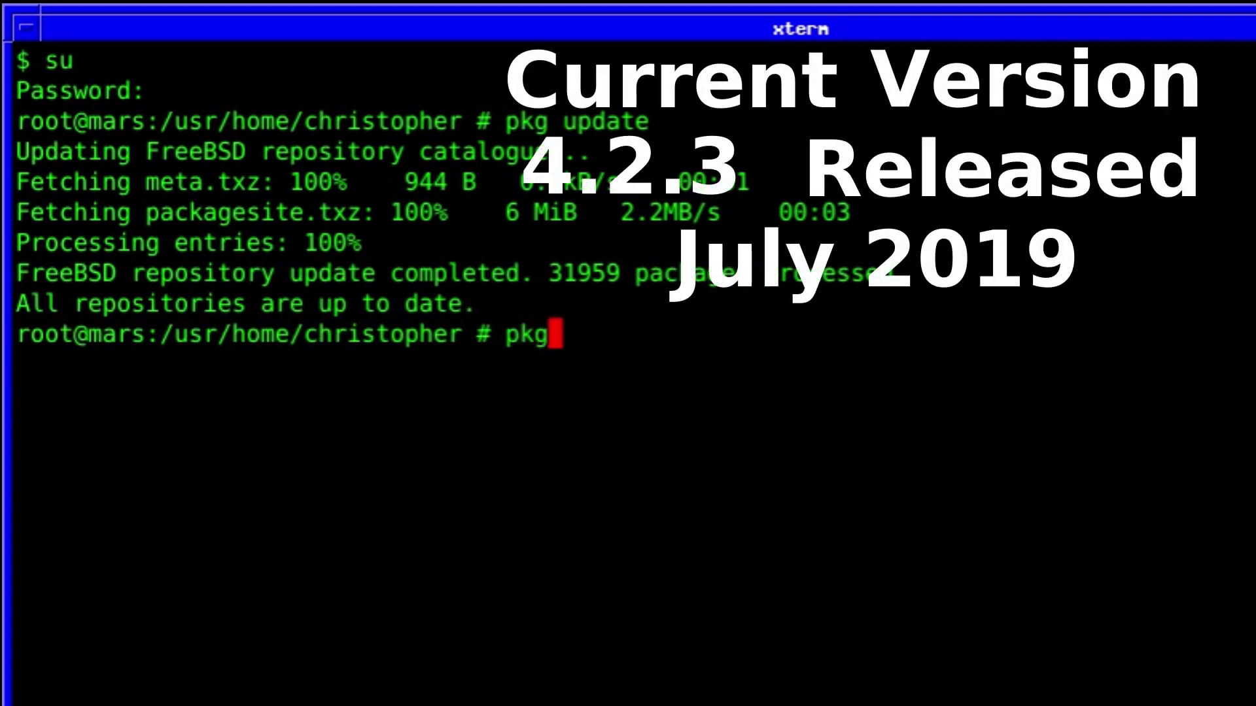
text( install c)
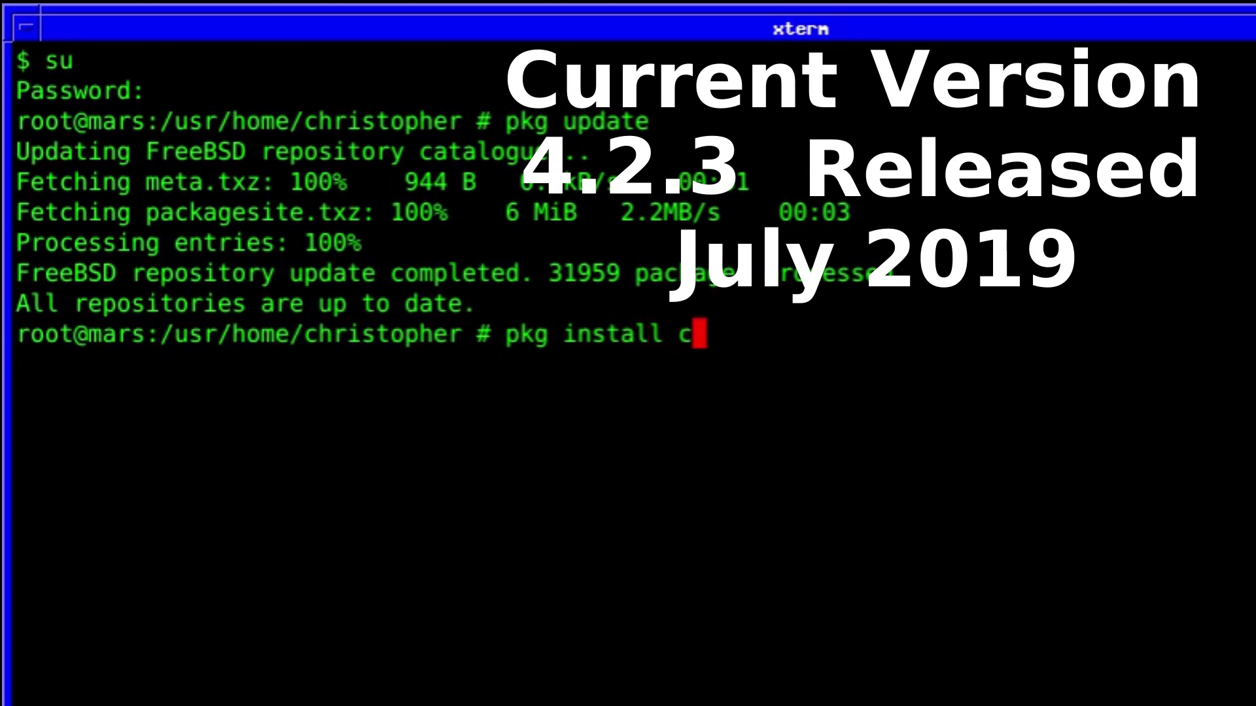
text(innamon)
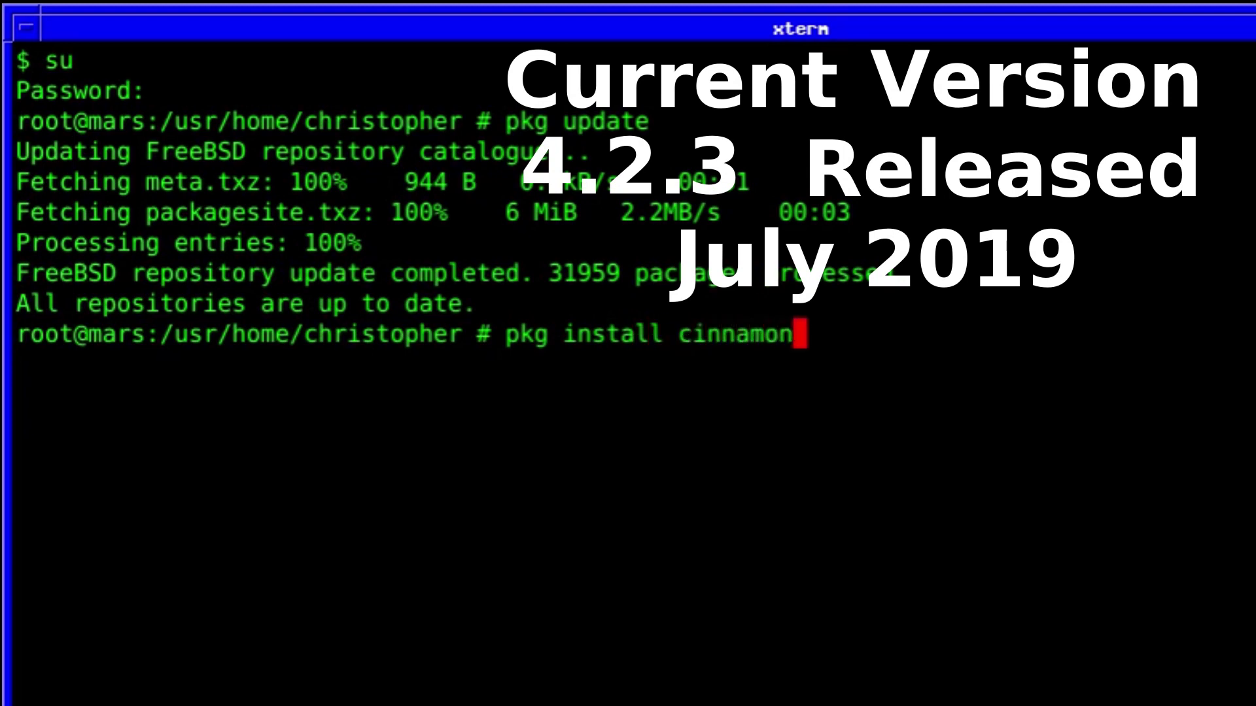
key(Return)
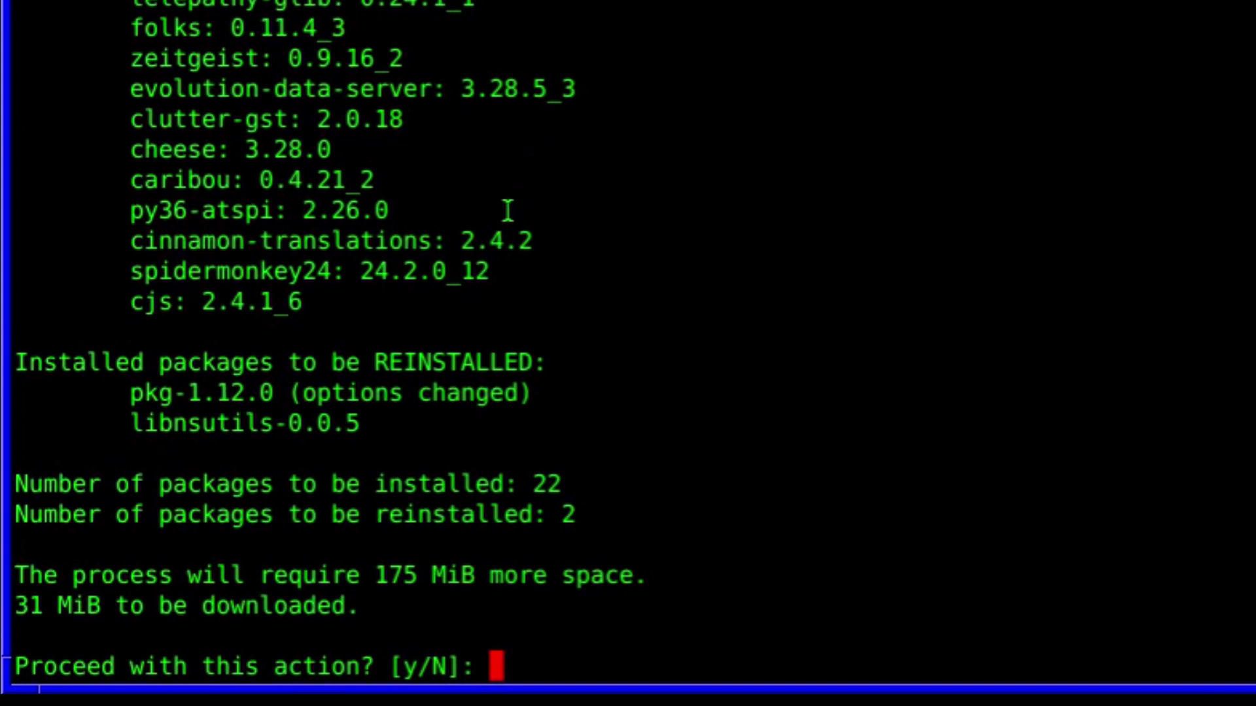
text(y)
key(Return)
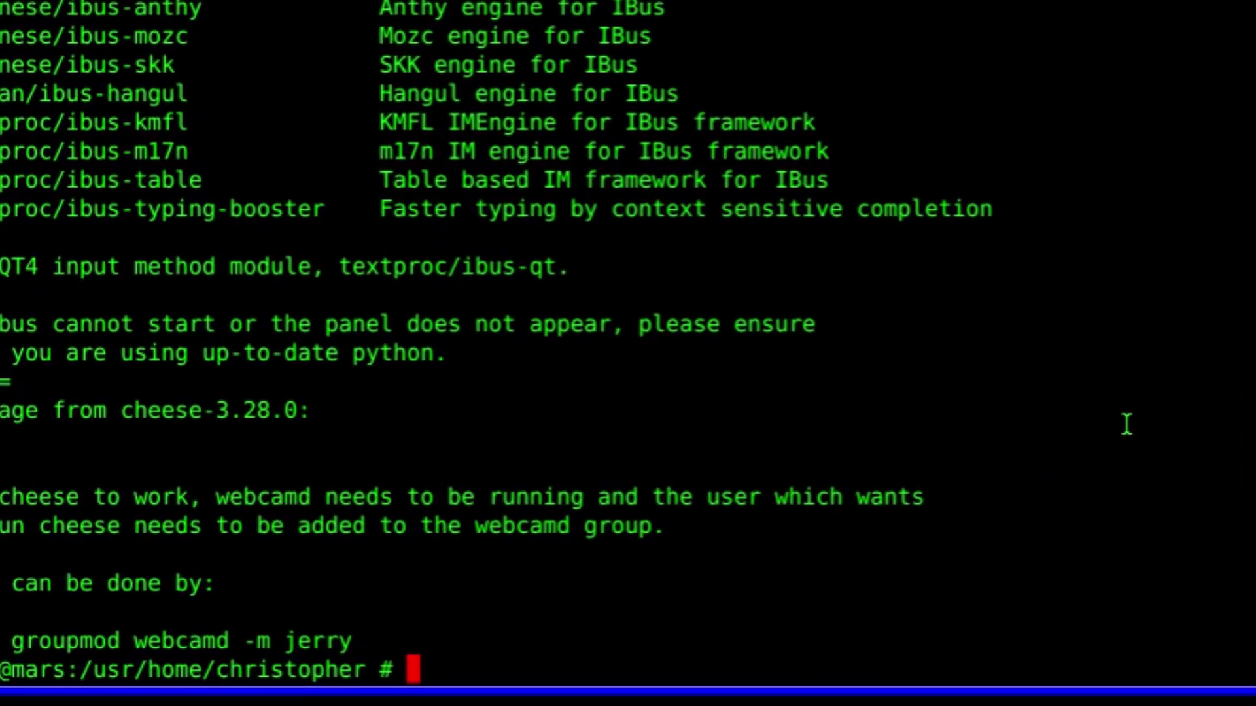
text(clear)
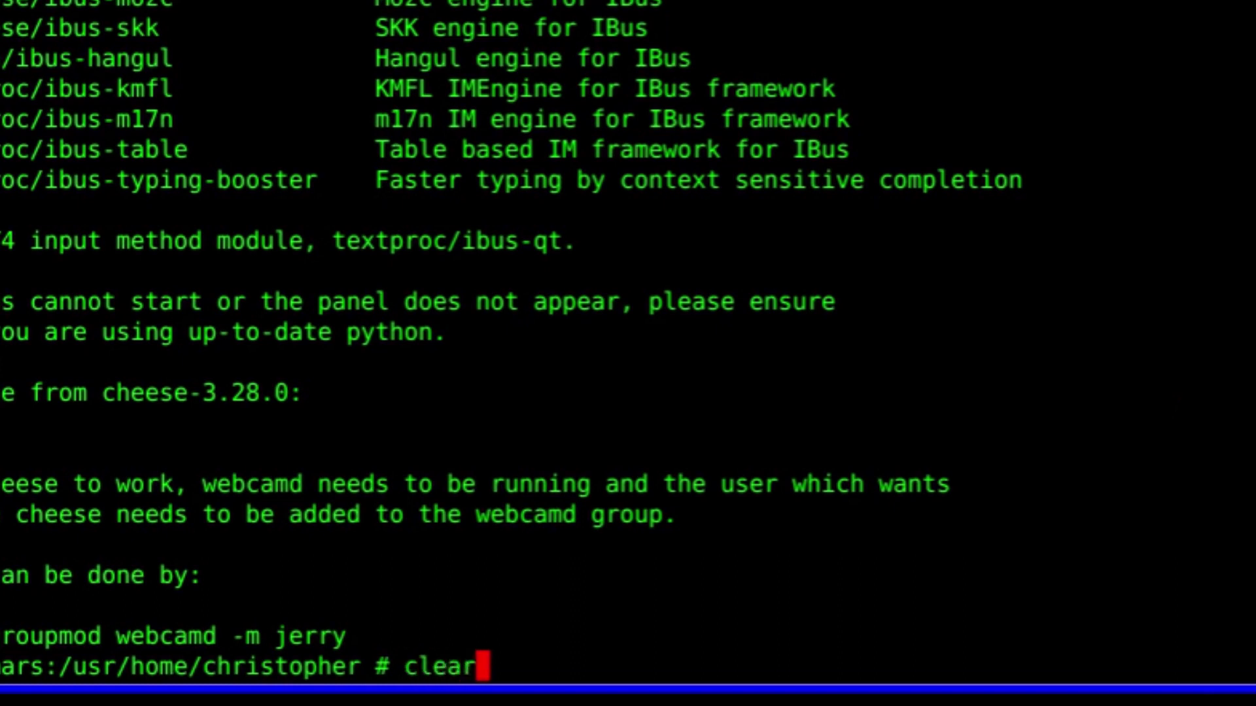
key(Return)
- Leave the root shell and open .xinitrc in the editor
text(exit)
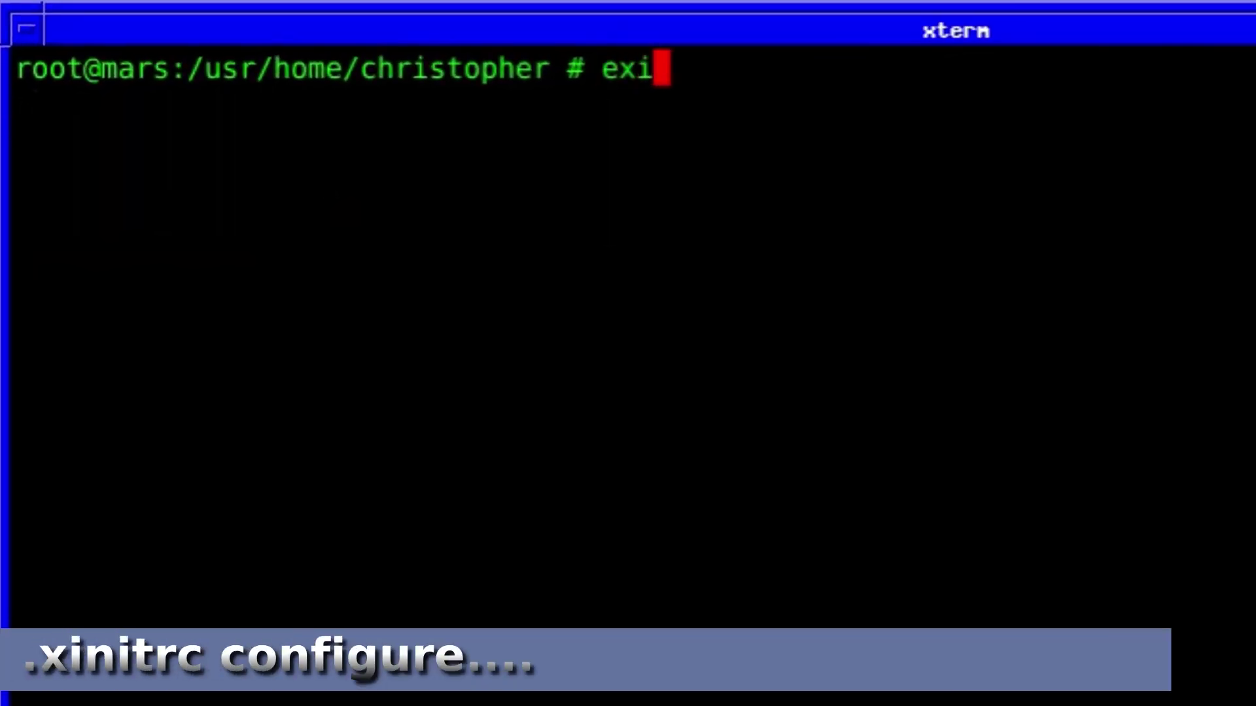
key(Return)
text(edi)
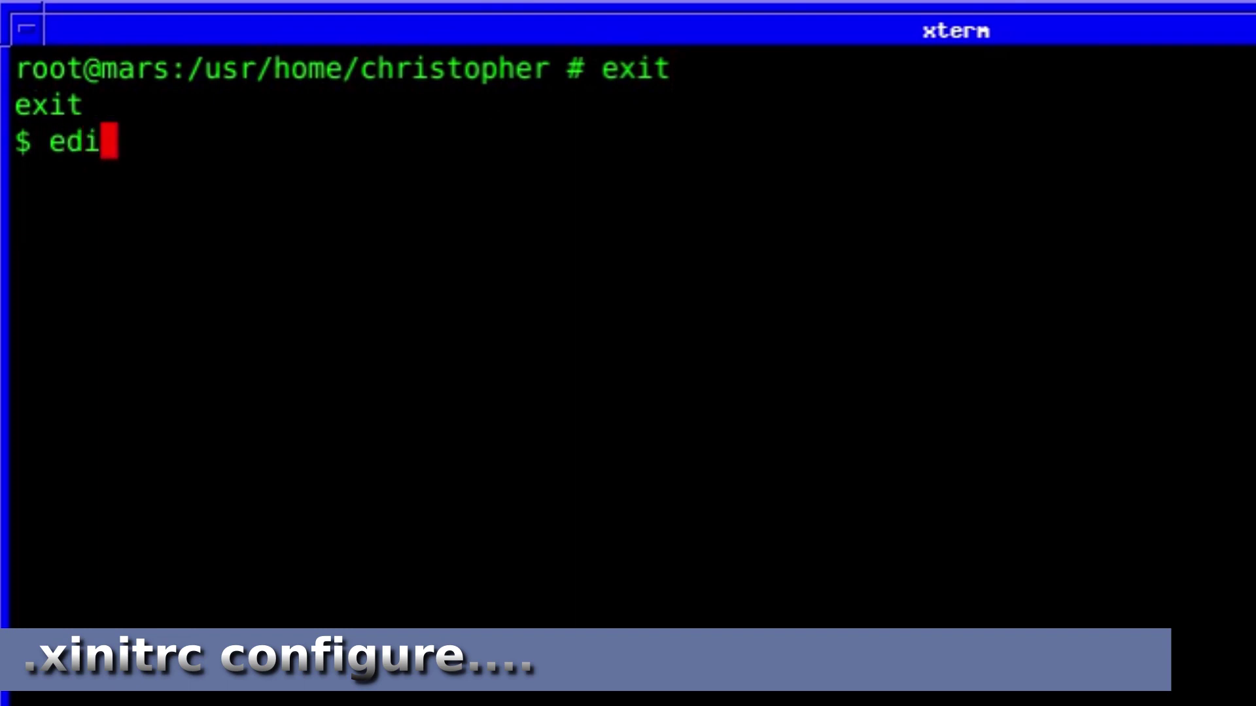
text(t .xinitrc)
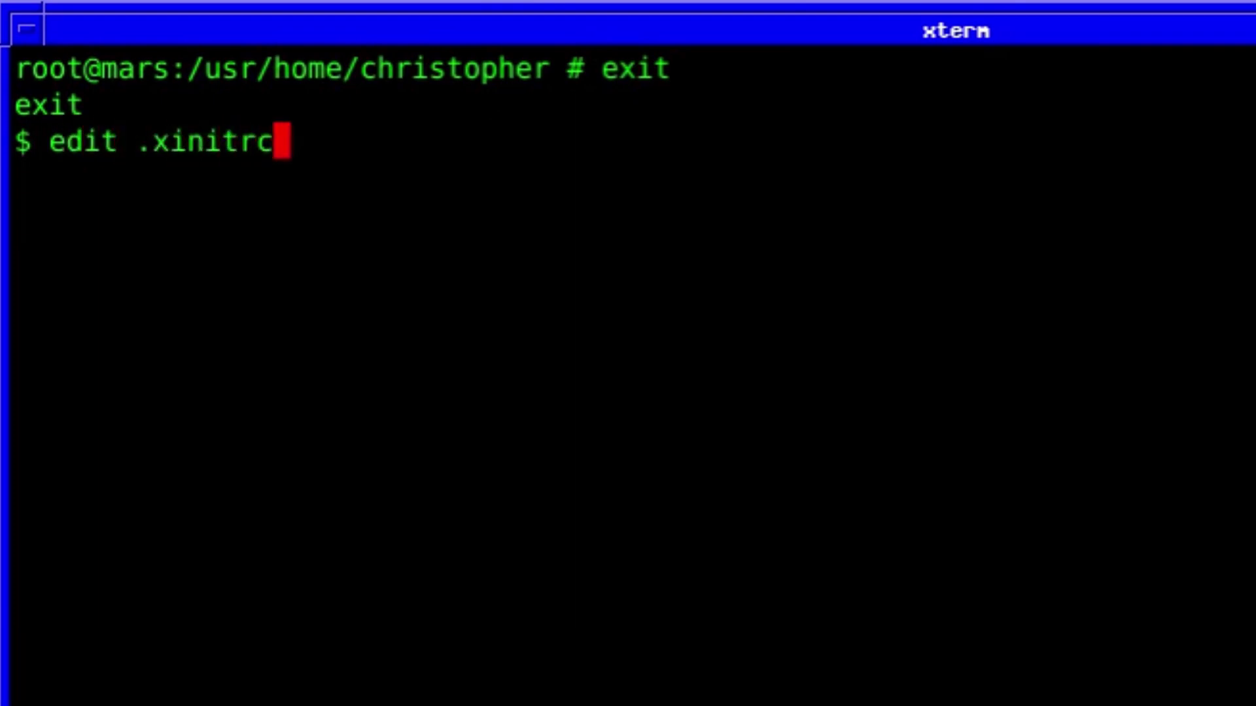
key(Return)
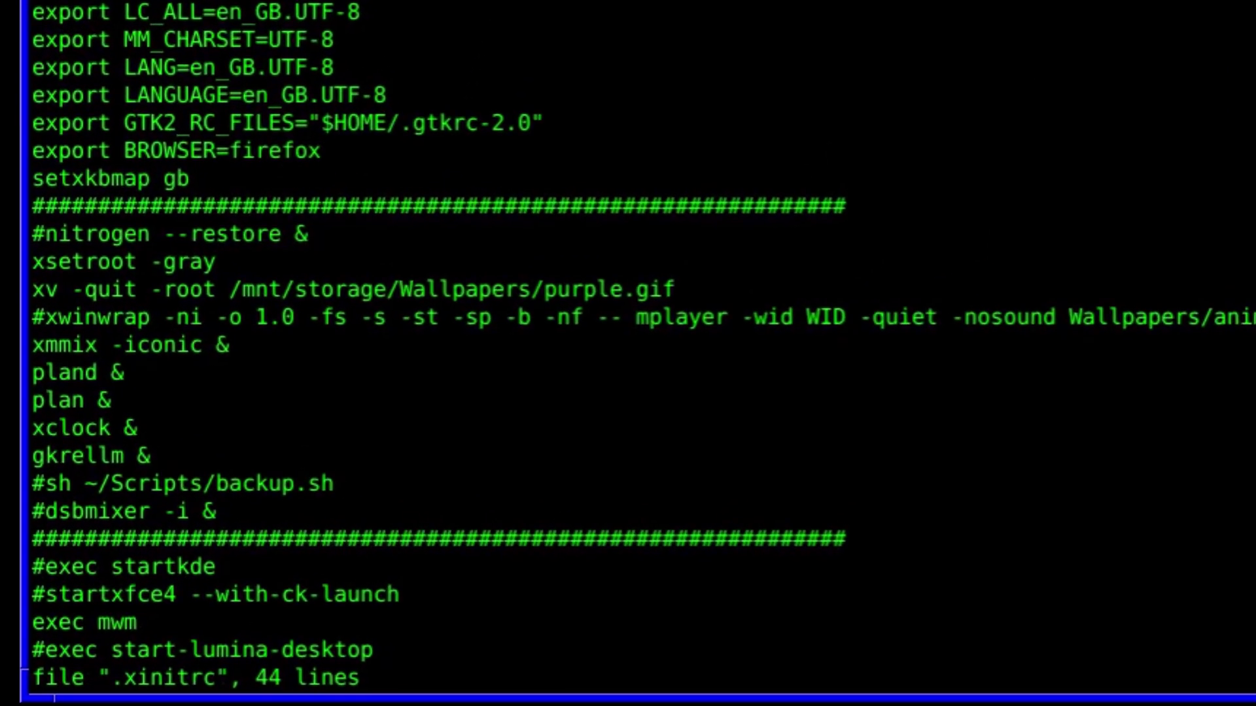
- Comment out the exec mwm line in .xinitrc with #
key(Down)
key(Down)
key(Down)
key(Down)
key(Down)
key(Down)
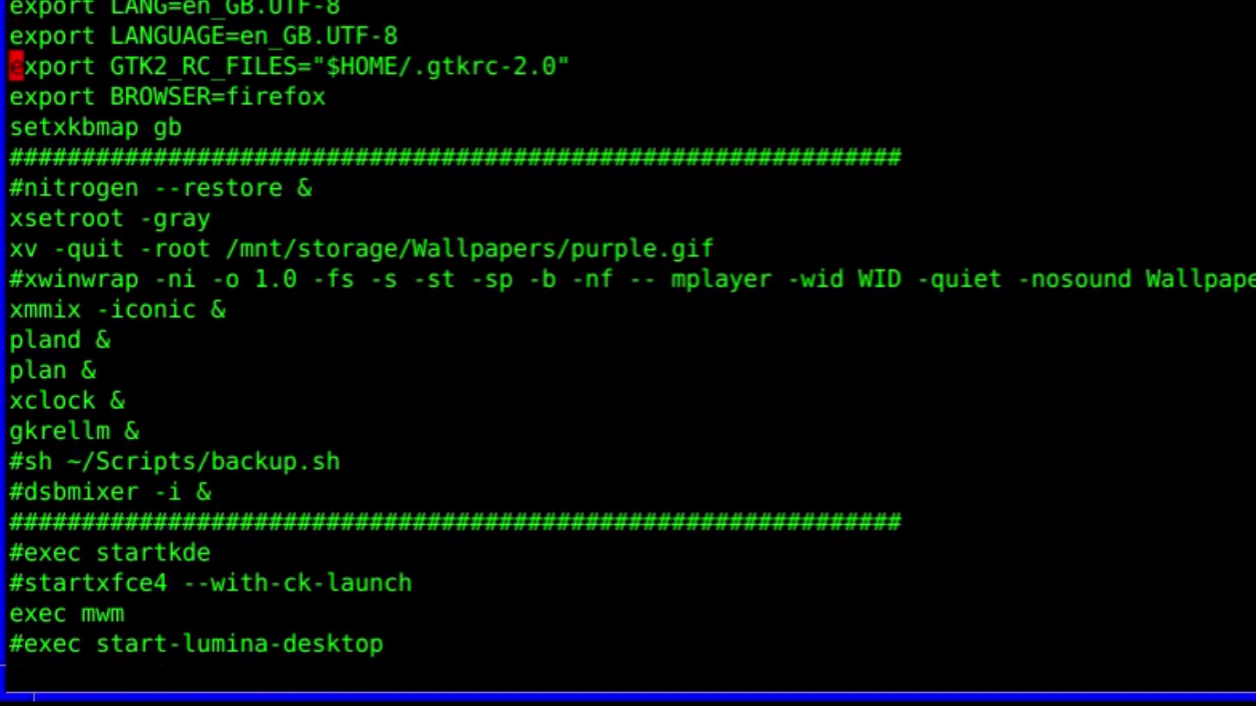
key(Down)
key(Down)
key(Down)
key(Down)
key(Down)
key(Down)
key(Down)
key(Down)
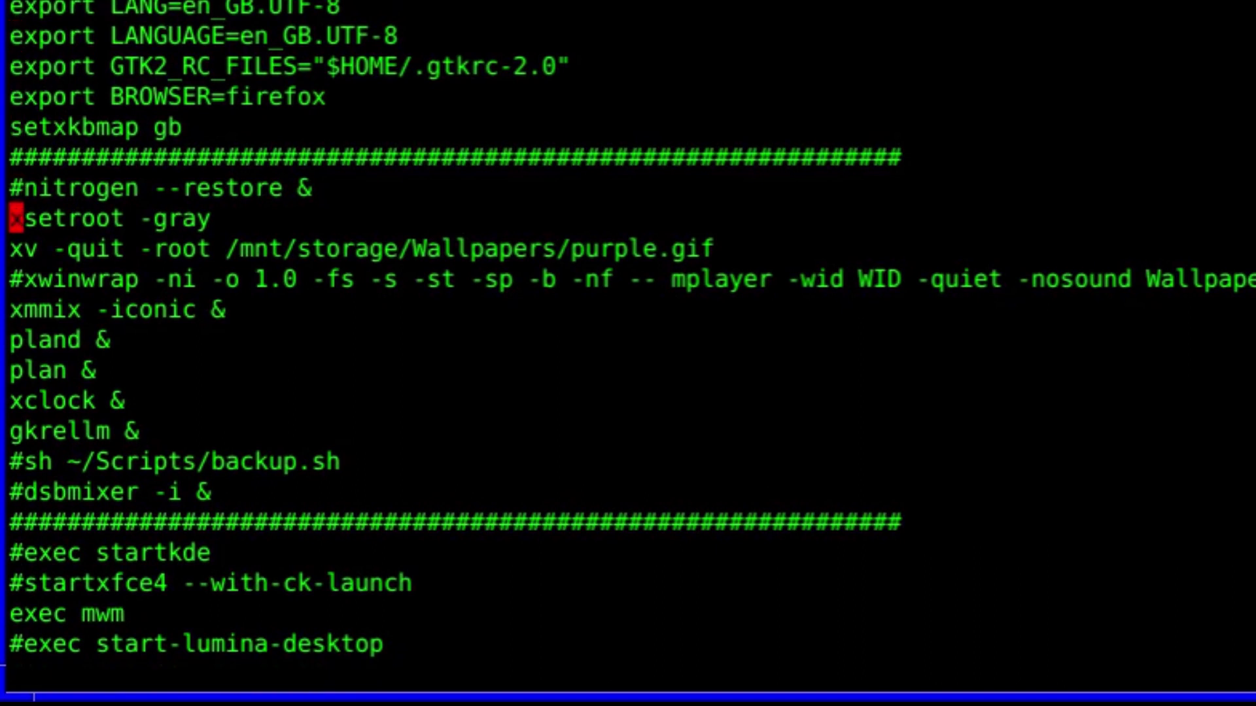
key(Down)
key(Down)
key(Down)
key(Down)
key(Down)
key(Down)
key(Down)
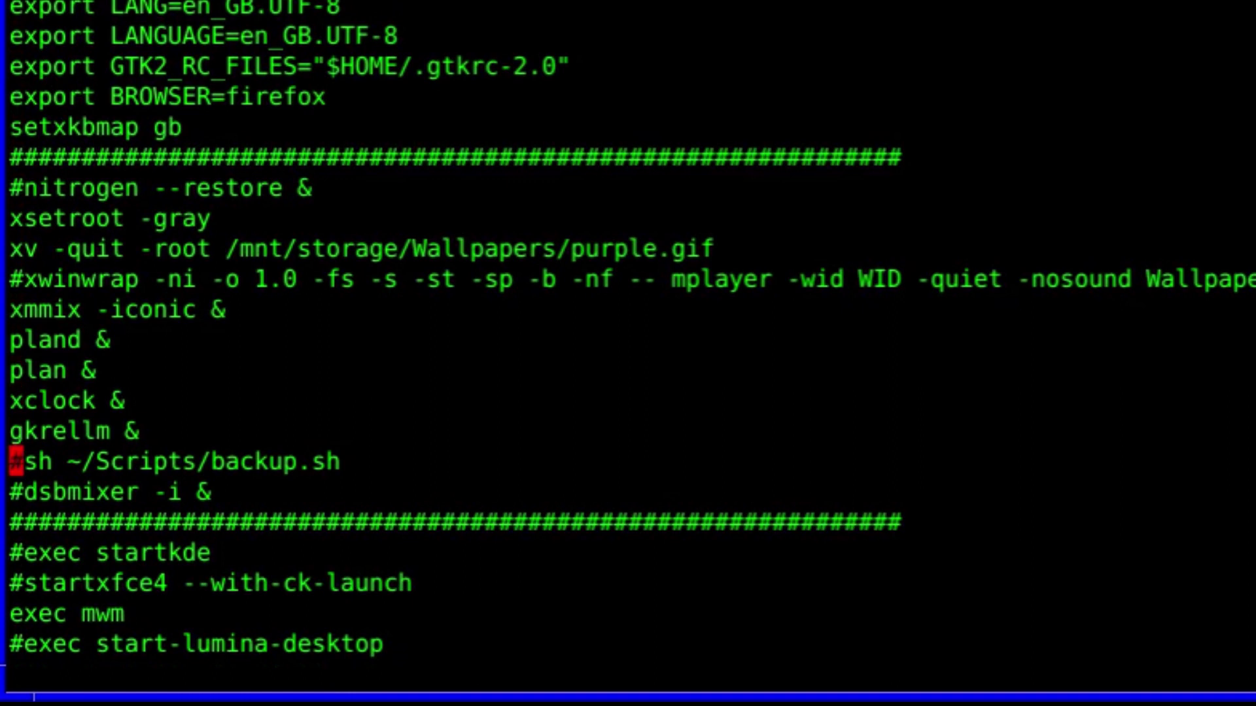
key(Down)
key(Down)
key(Down)
key(Down)
key(Down)
key(Down)
key(Down)
key(Down)
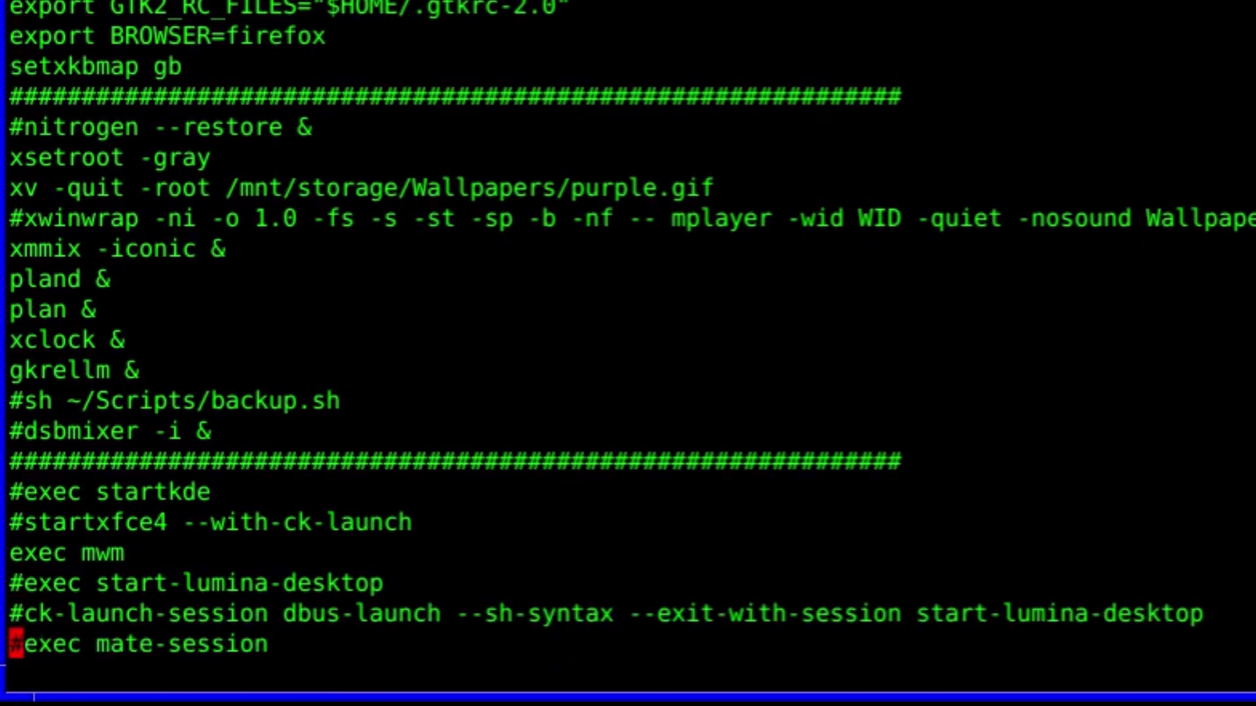
key(Down)
key(Down)
key(Down)
key(Down)
key(Down)
key(Down)
key(Down)
key(Down)
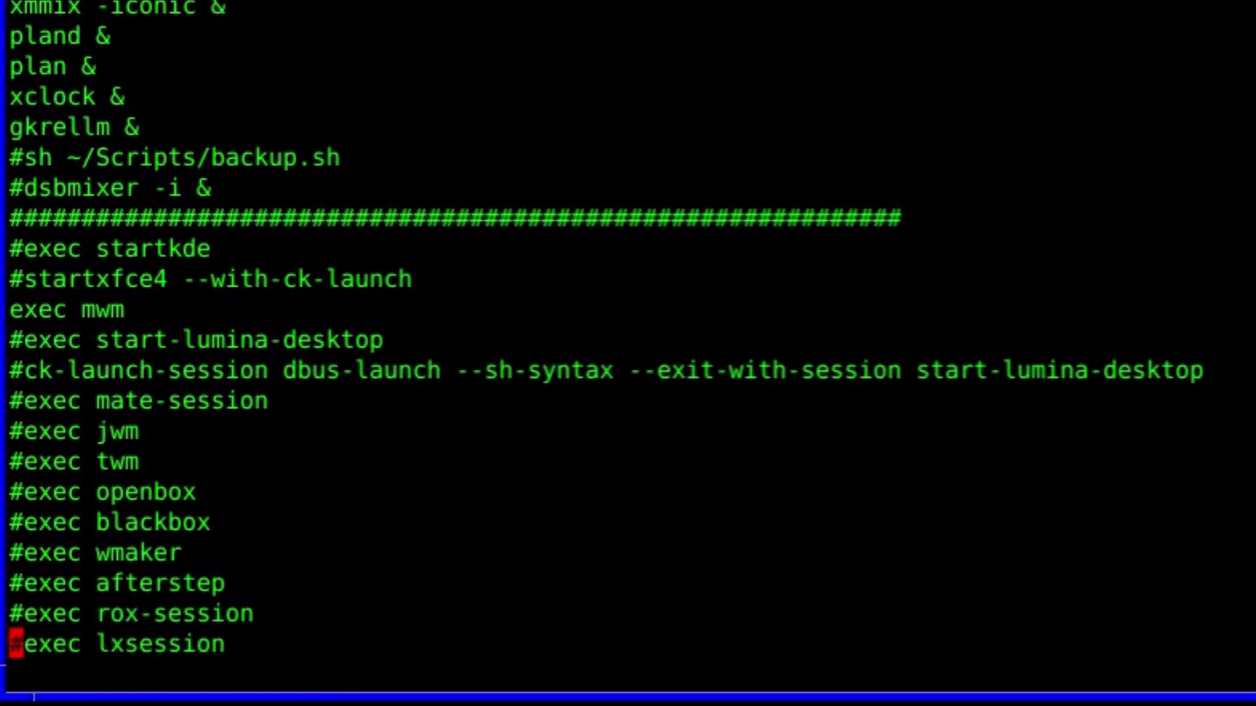
key(Down)
key(Down)
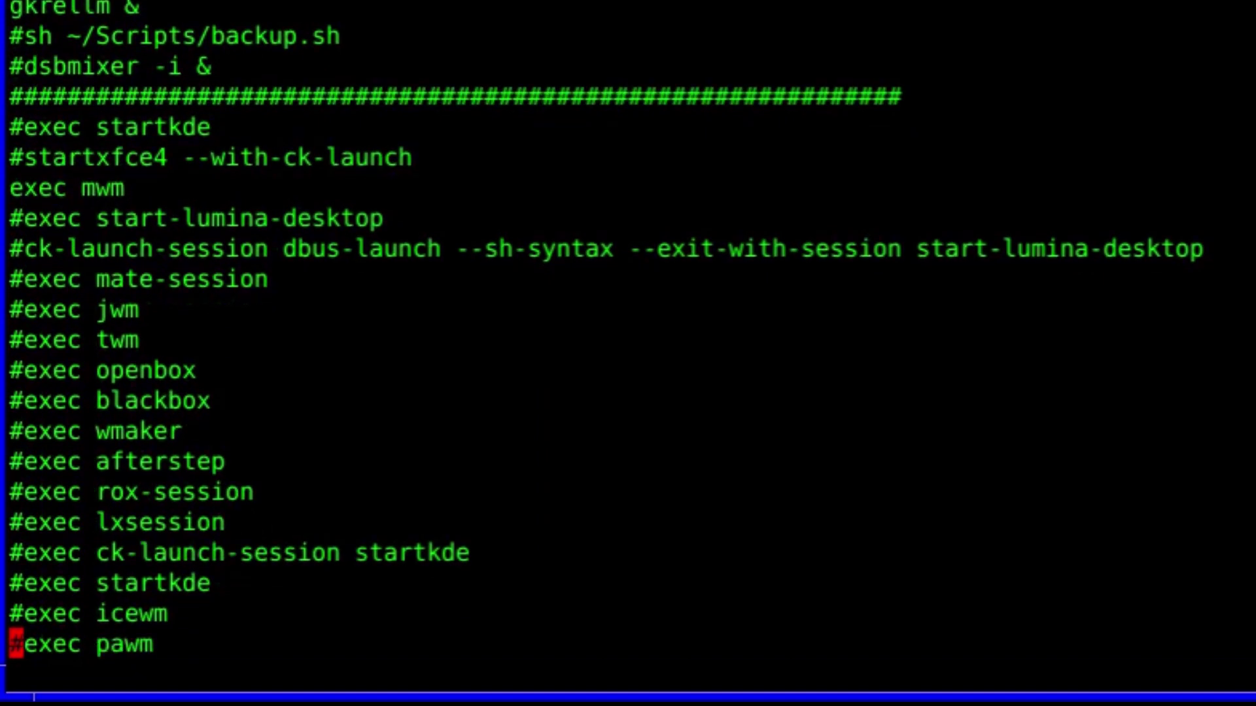
key(Down)
key(Down)
key(Down)
key(Down)
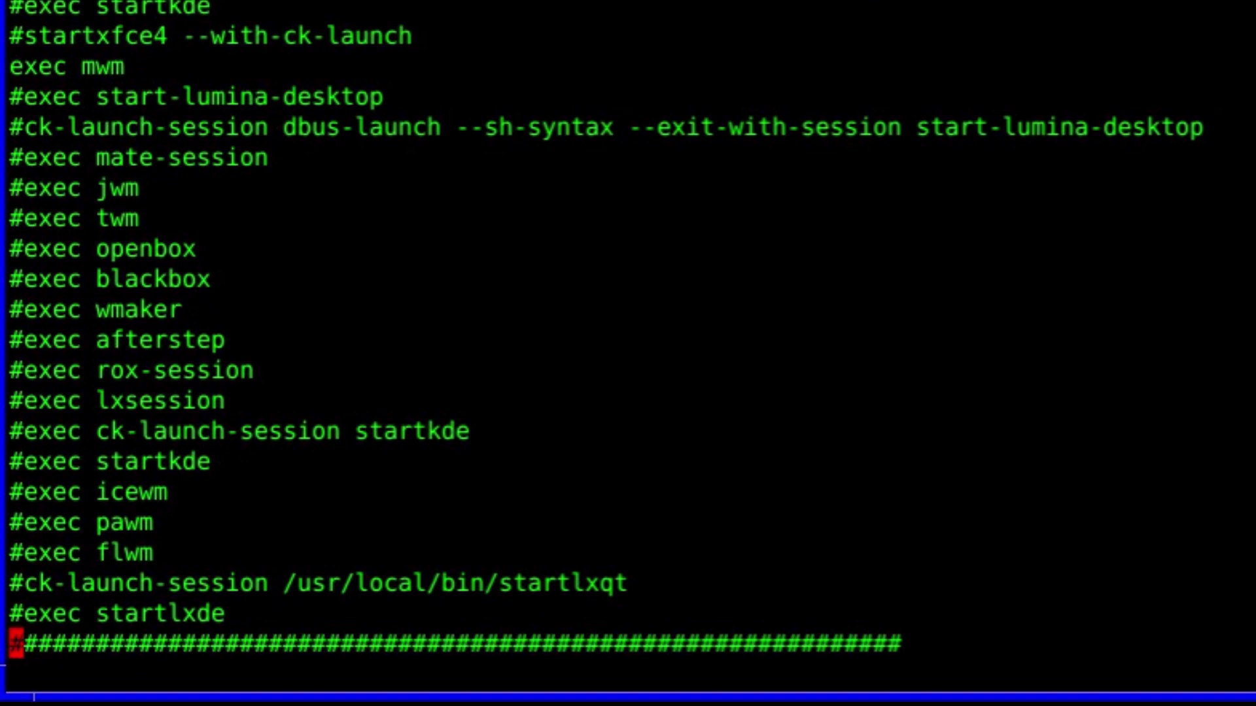
key(Up)
key(Up)
key(Up)
key(Up)
key(Up)
key(Up)
key(Up)
key(Up)
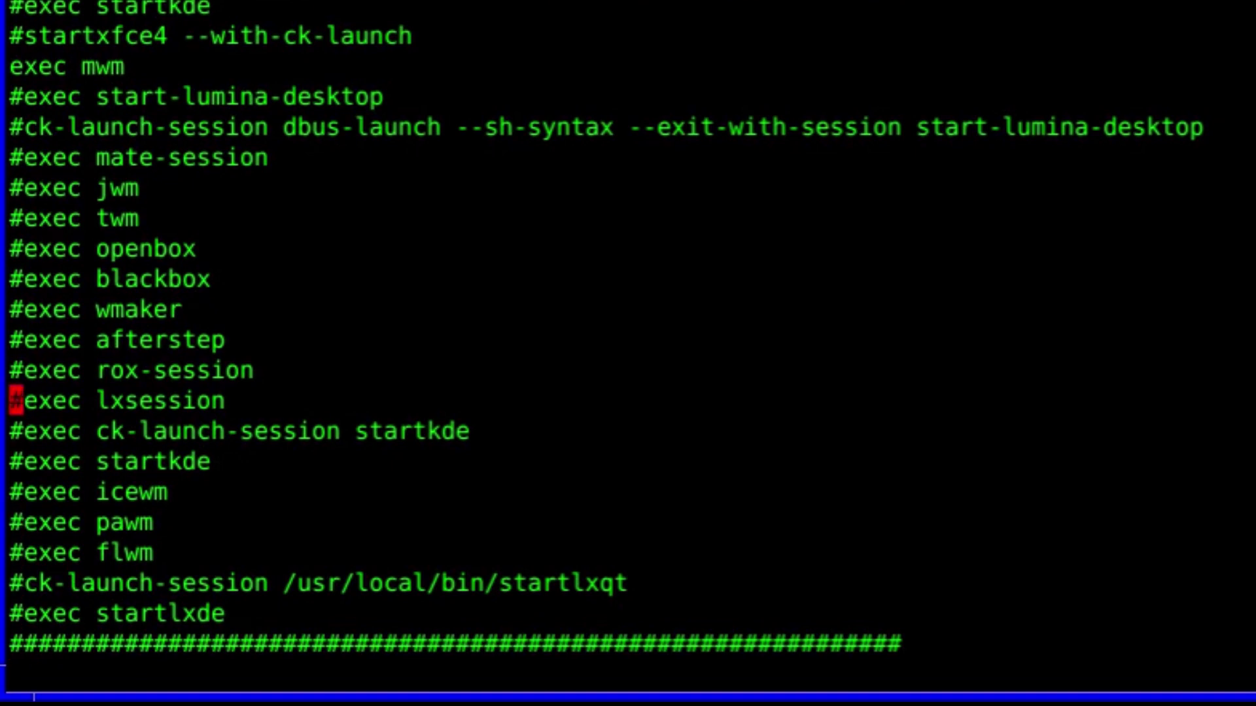
key(Up)
key(Up)
key(Up)
key(Up)
key(Up)
key(Up)
key(Up)
key(Up)
key(Up)
key(Up)
key(Up)
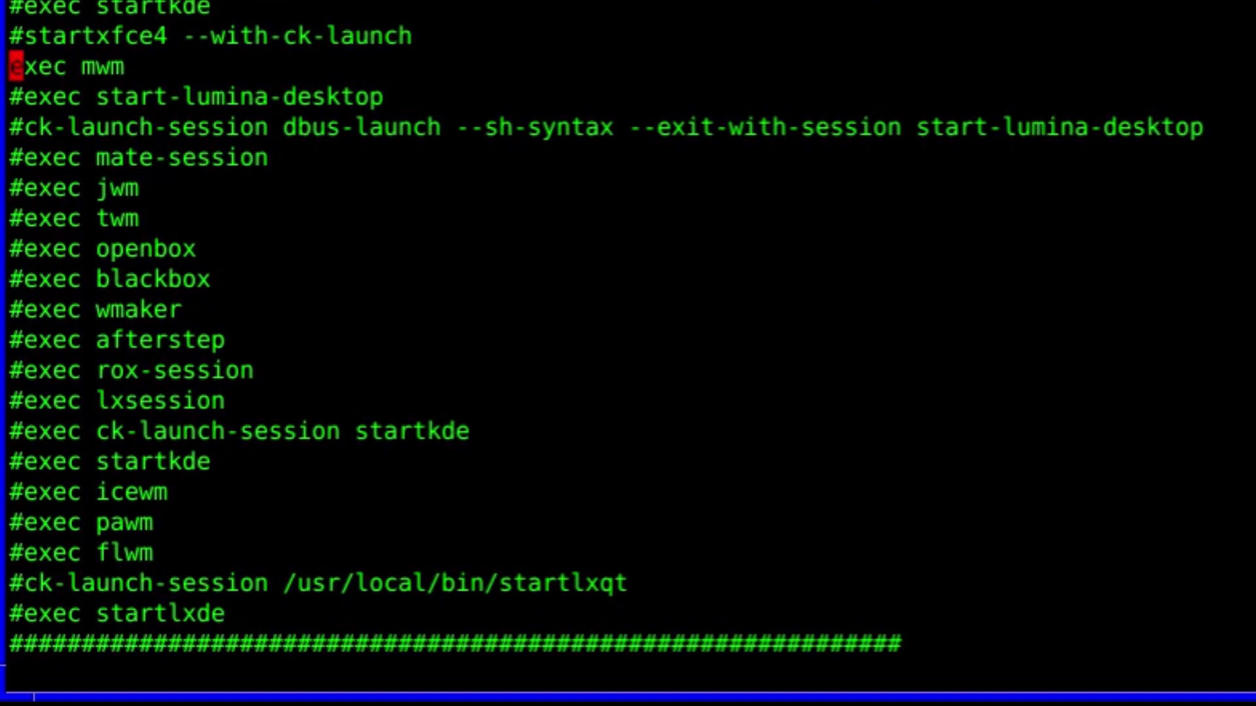
text(i#)
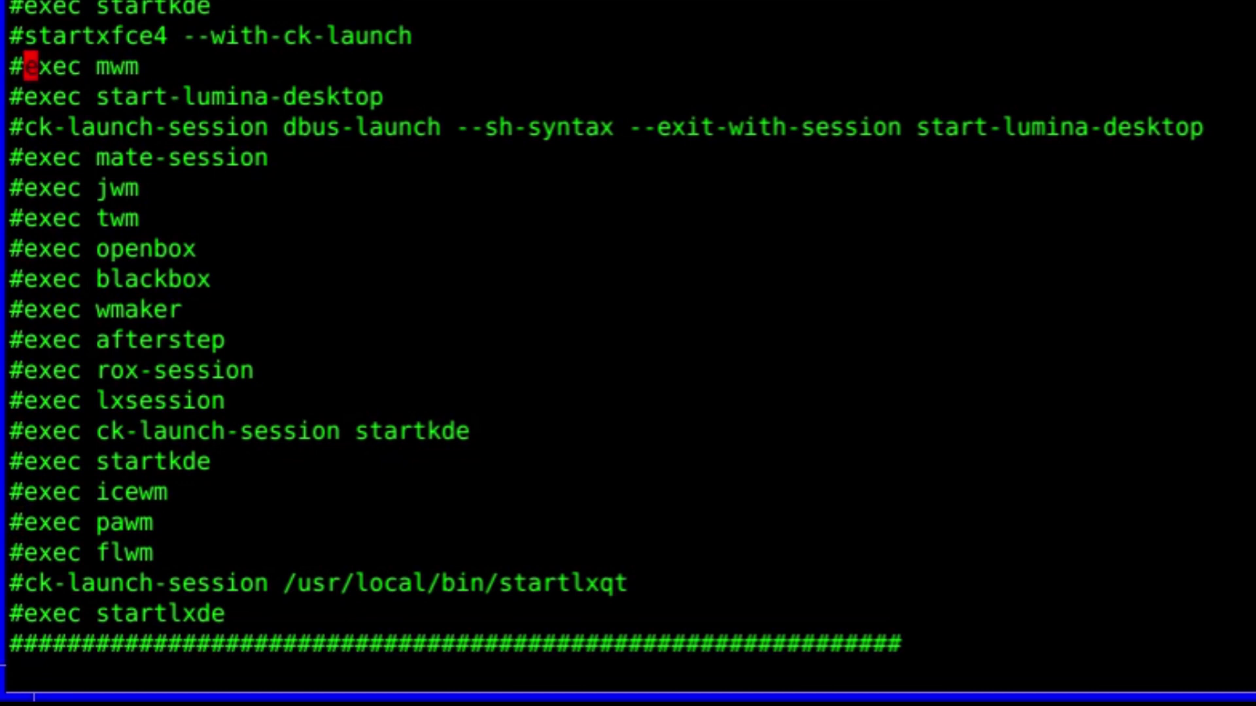
- Add an 'exec cinnamon-session' line above the closing #### separator
key(Down)
key(Down)
key(Down)
key(Down)
key(Down)
key(Down)
key(Down)
key(Down)
key(Down)
key(Down)
key(Down)
key(Down)
key(Down)
key(Down)
key(Down)
key(Down)
key(Down)
key(Down)
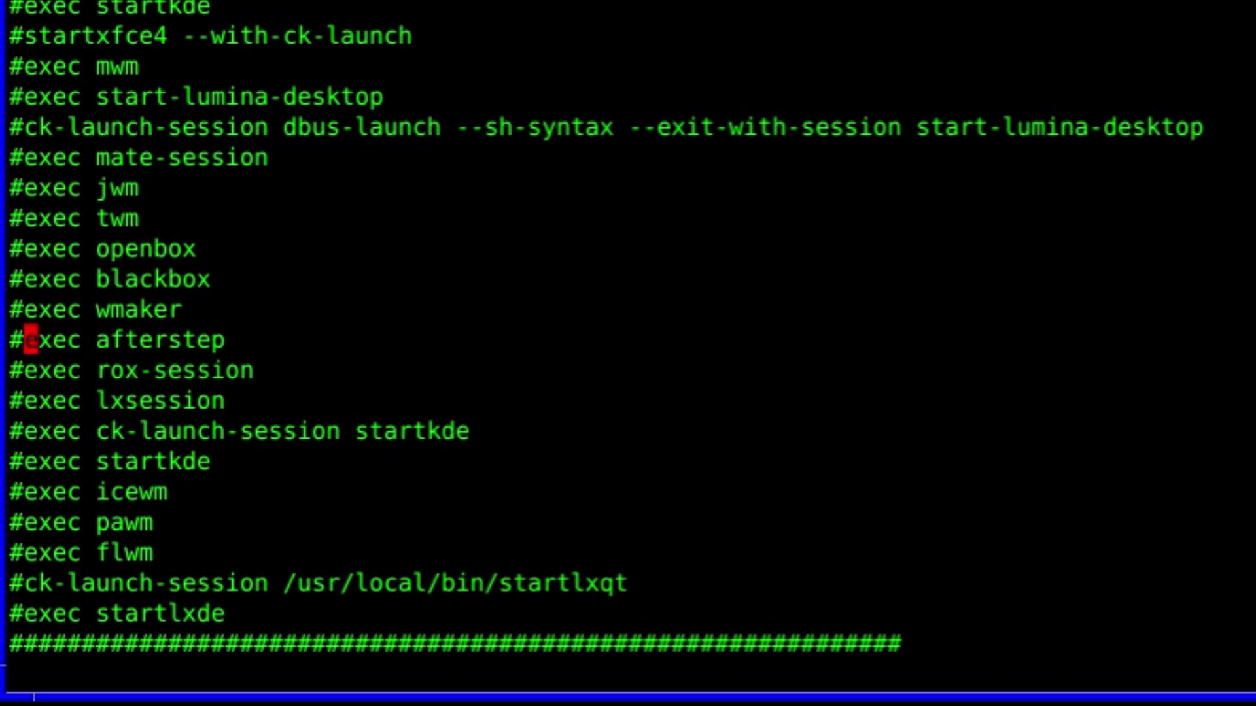
key(Down)
key(Escape)
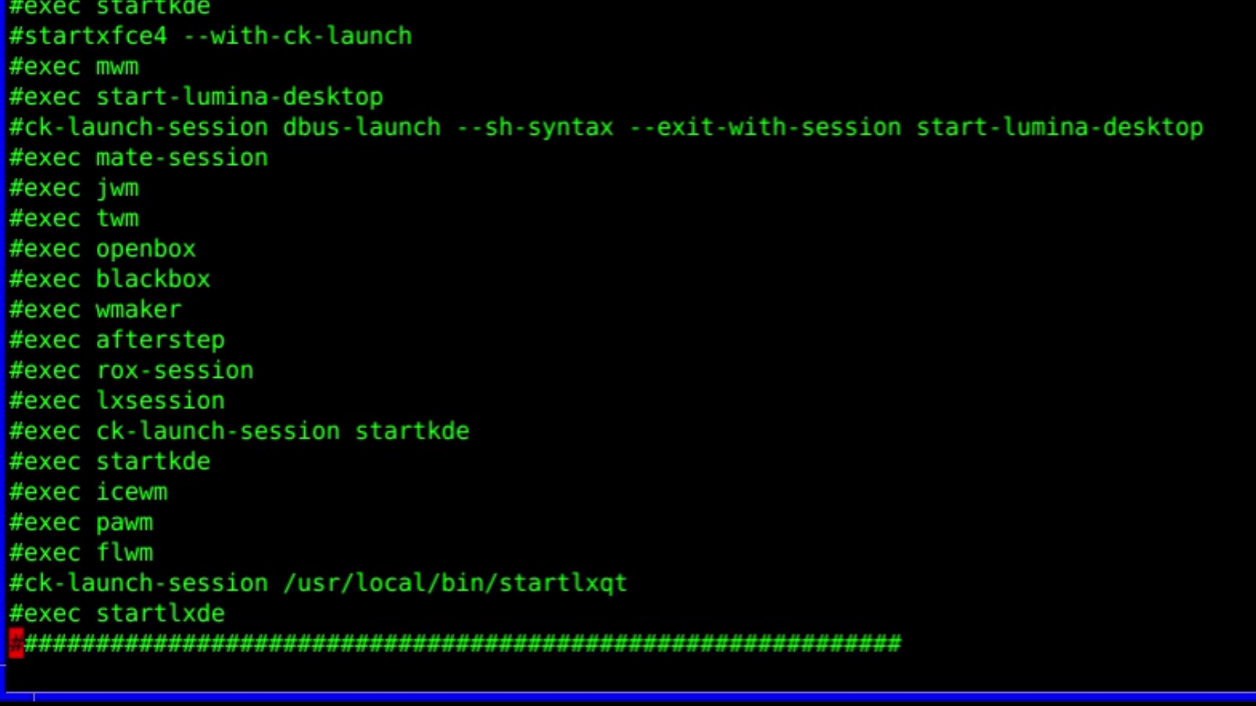
key(O)
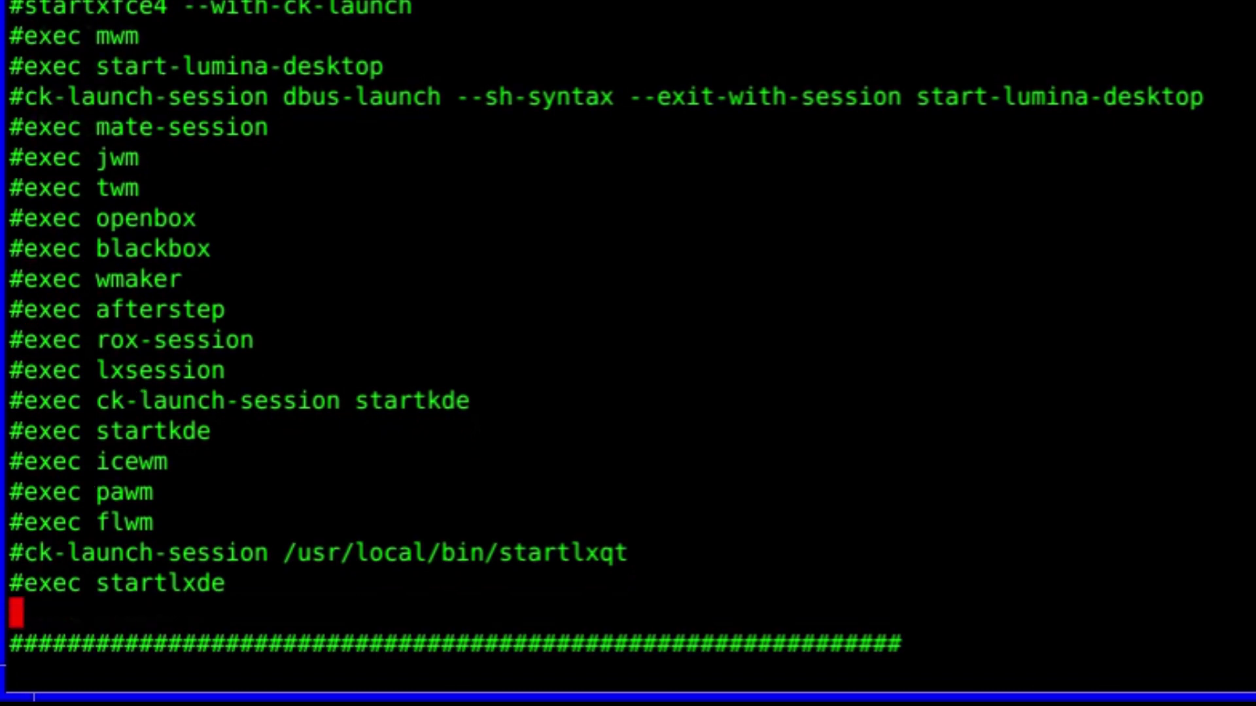
text(exec )
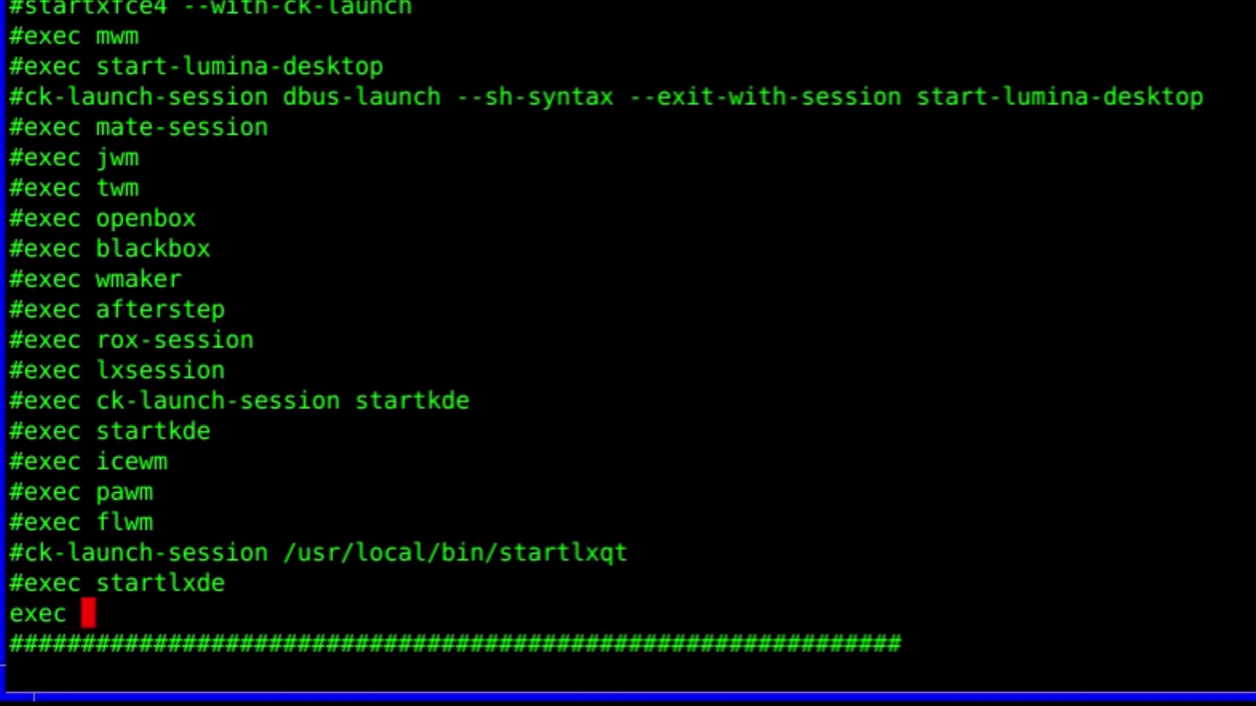
text(cinnam)
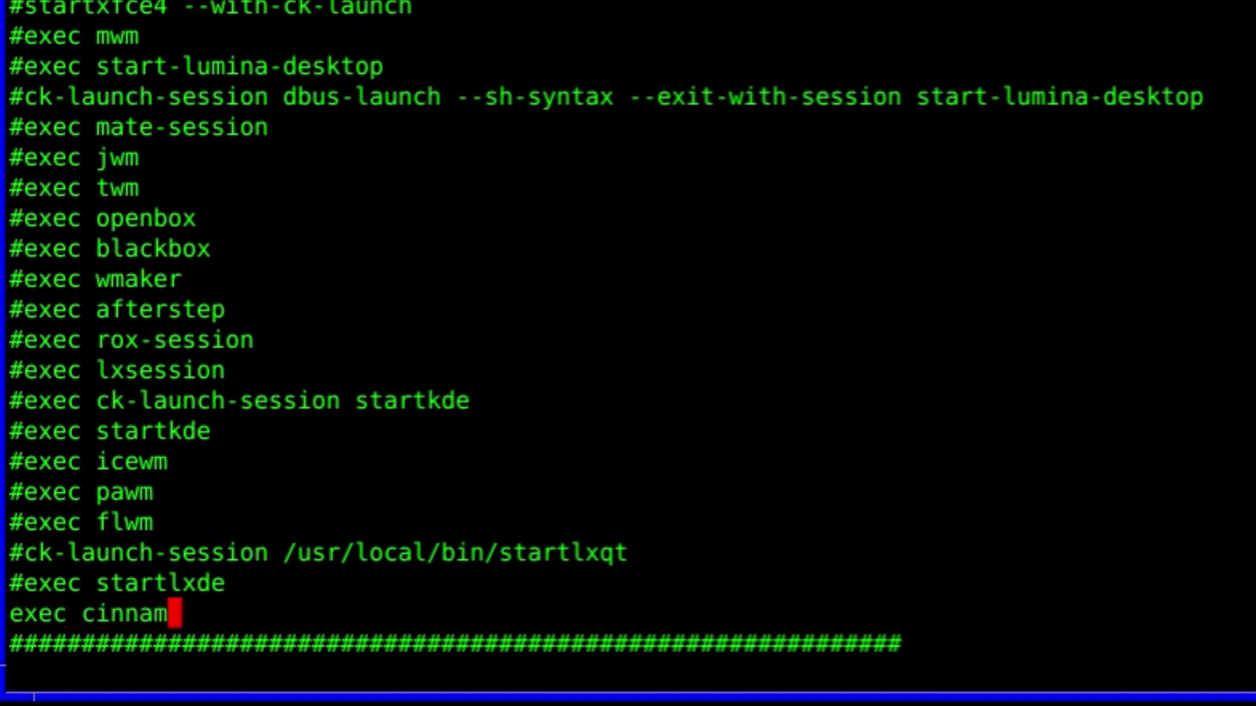
text(on-session)
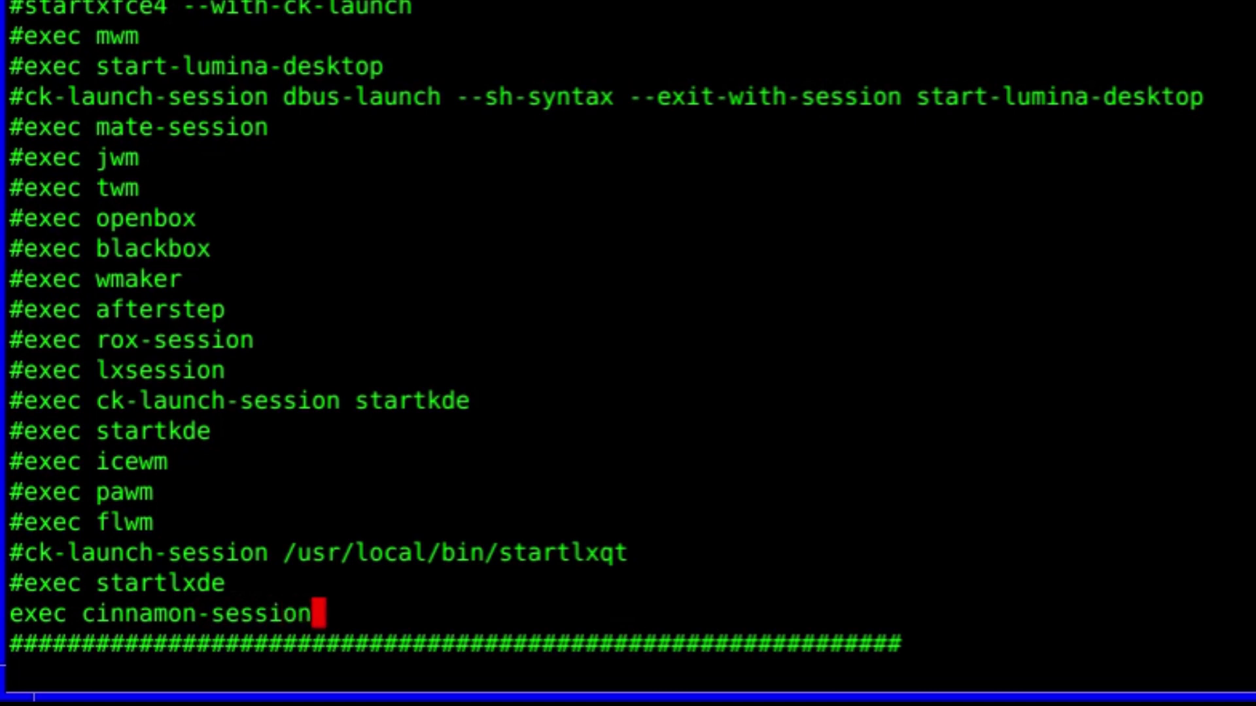
- Save .xinitrc with the new cinnamon-session line and reopen it in the editor
key(Escape)
key(Return)
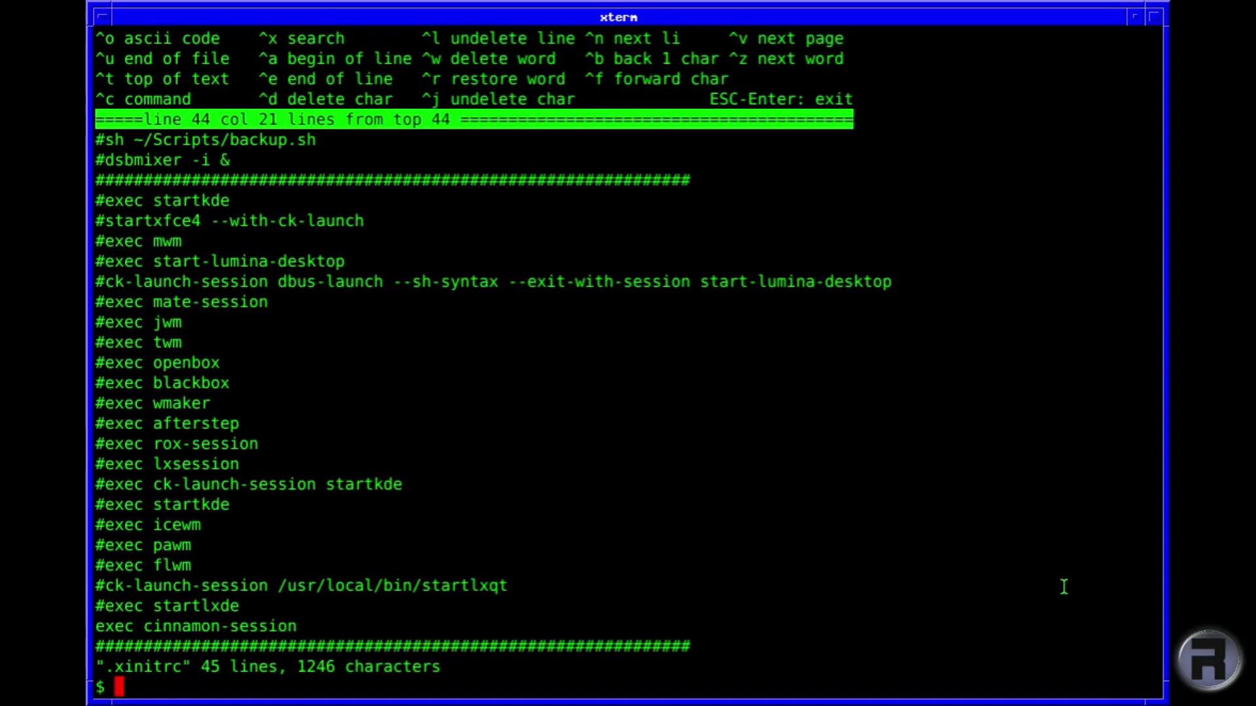
key(Up)
key(Return)
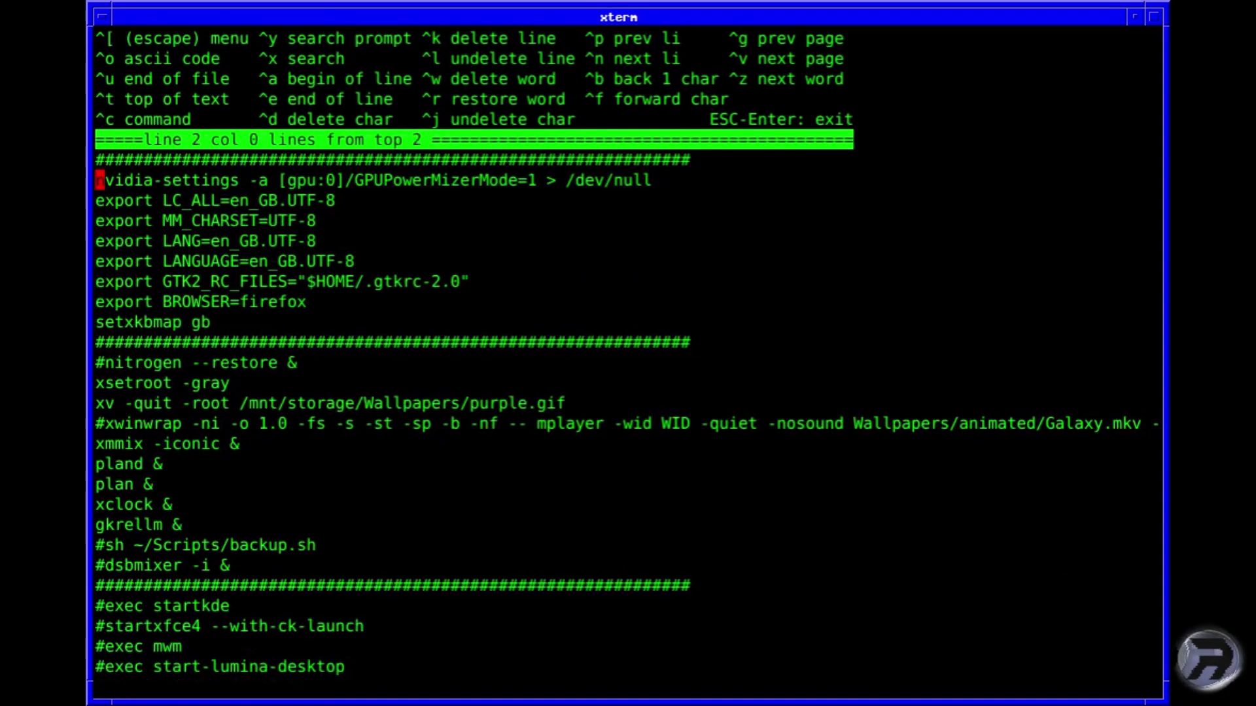
- Comment out the xsetroot, xv wallpaper, xmmix and pland startup lines with #
key(Down)
key(Down)
key(Down)
key(Down)
key(Down)
key(Down)
key(Down)
key(Down)
key(Down)
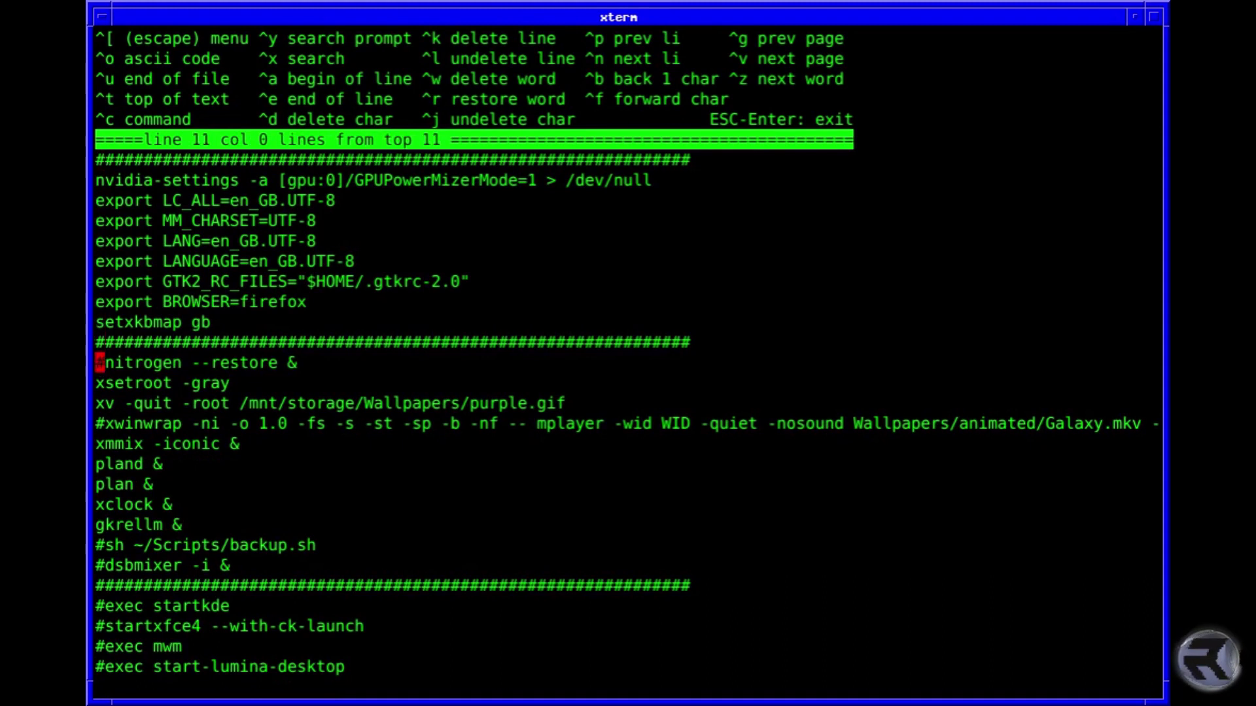
key(Down)
text(#)
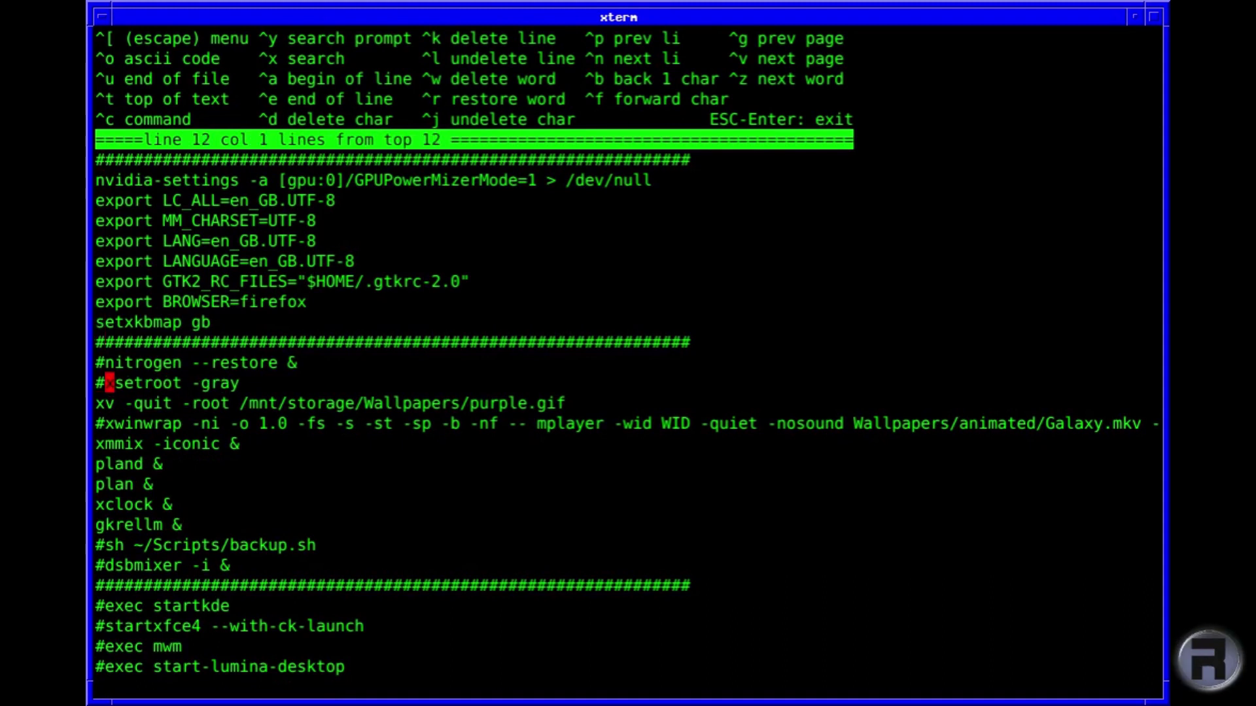
key(Down)
text(#)
key(Down)
key(Down)
text(#)
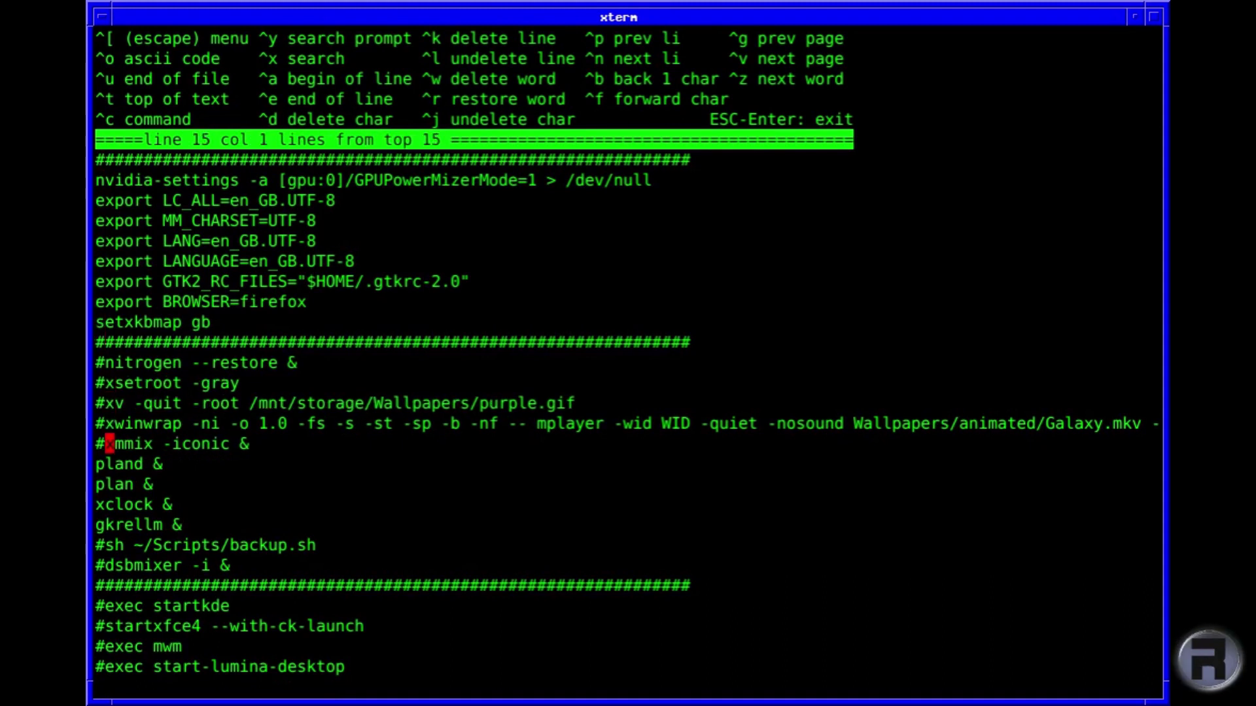
key(Down)
text(#)
- Comment out the plan, xclock and gkrellm lines, then save and leave the editor
key(Down)
text(#)
key(Down)
text(#)
key(Down)
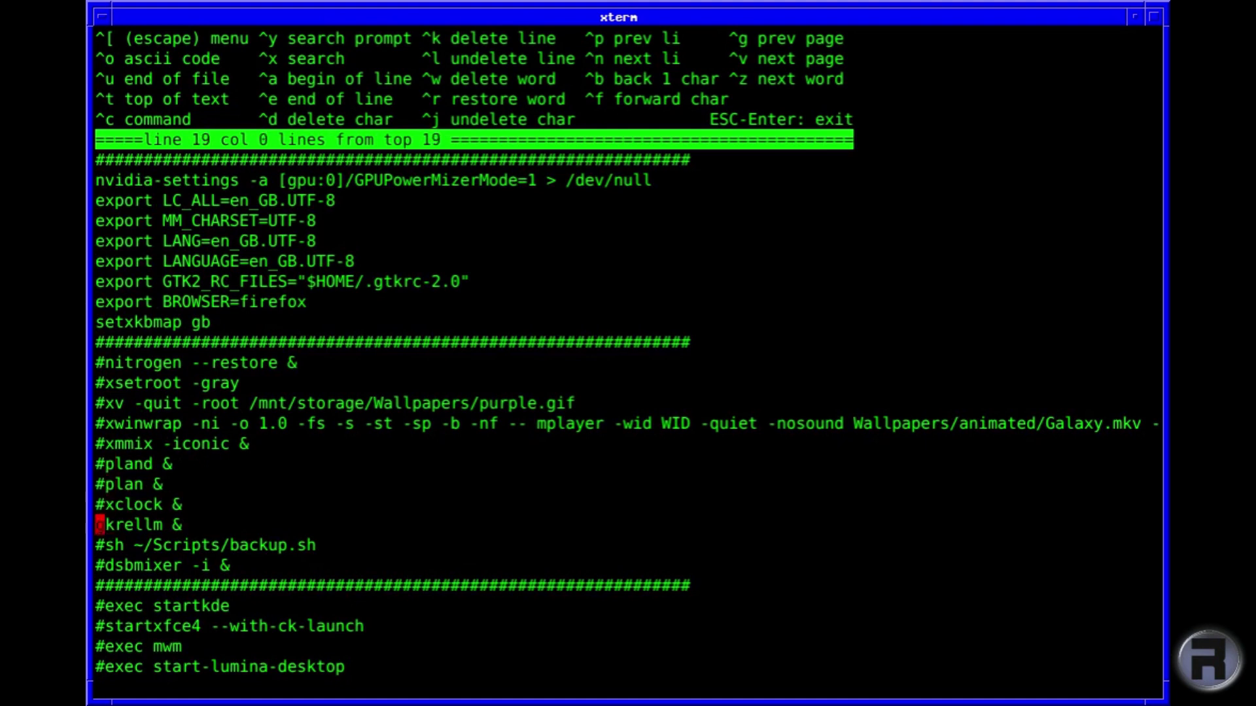
text(#)
key(Down)
key(Down)
key(Down)
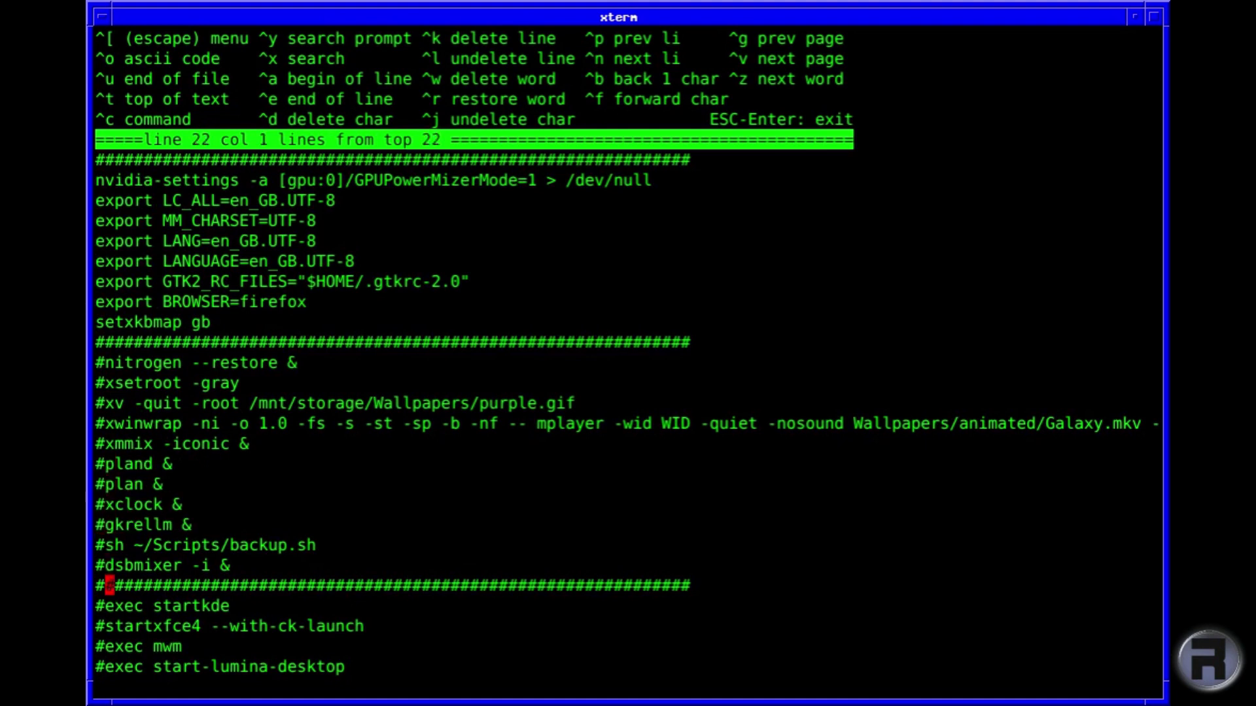
key(Escape)
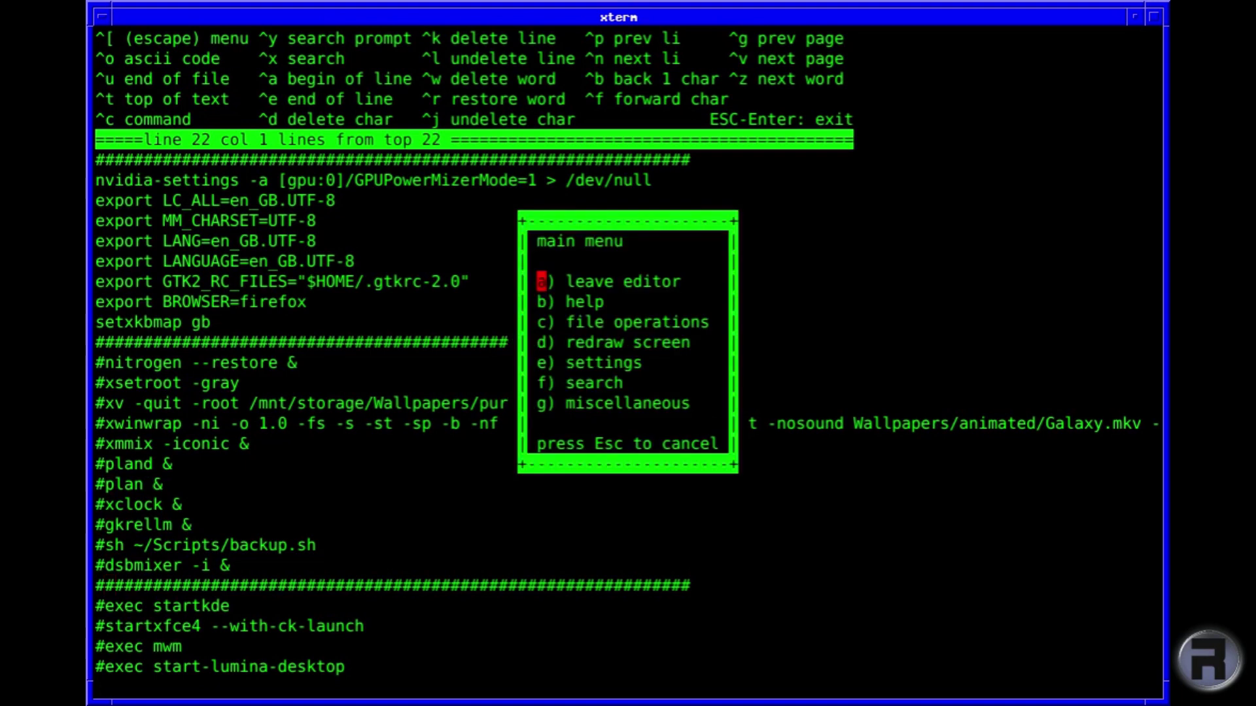
key(Return)
key(Return)
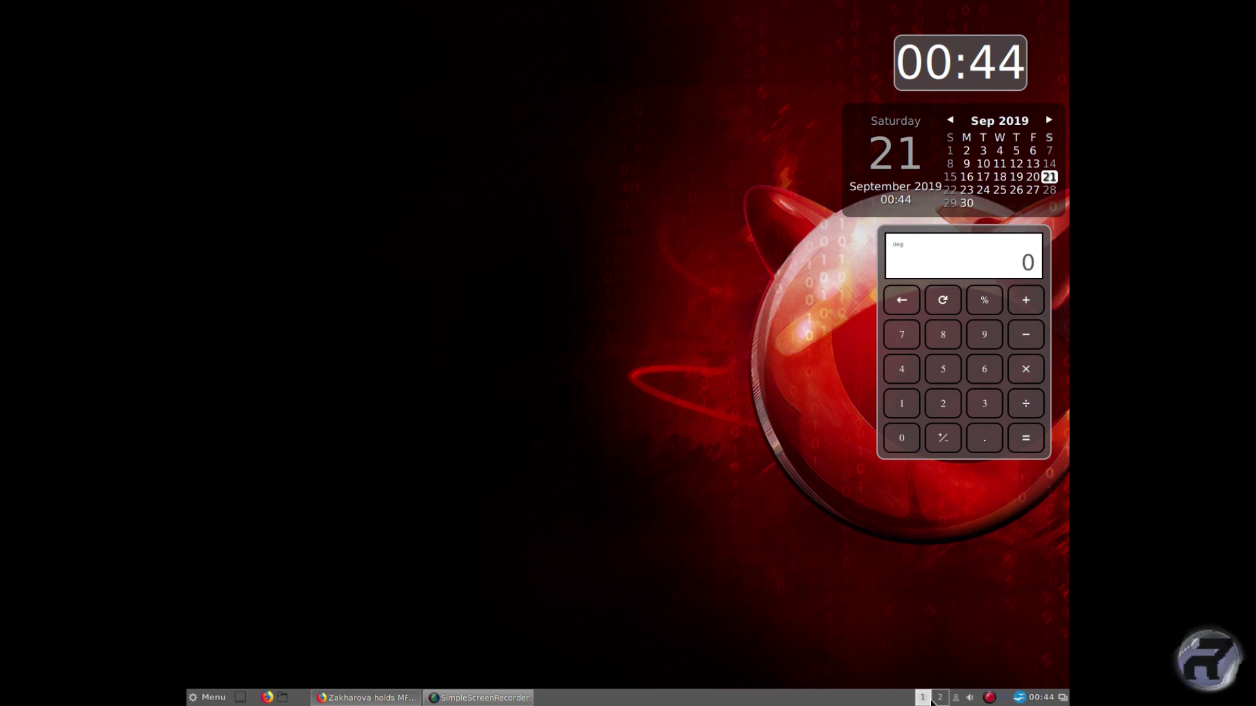
- Switch to workspace 2, back to workspace 1, then to workspace 2 again
click(942, 699)
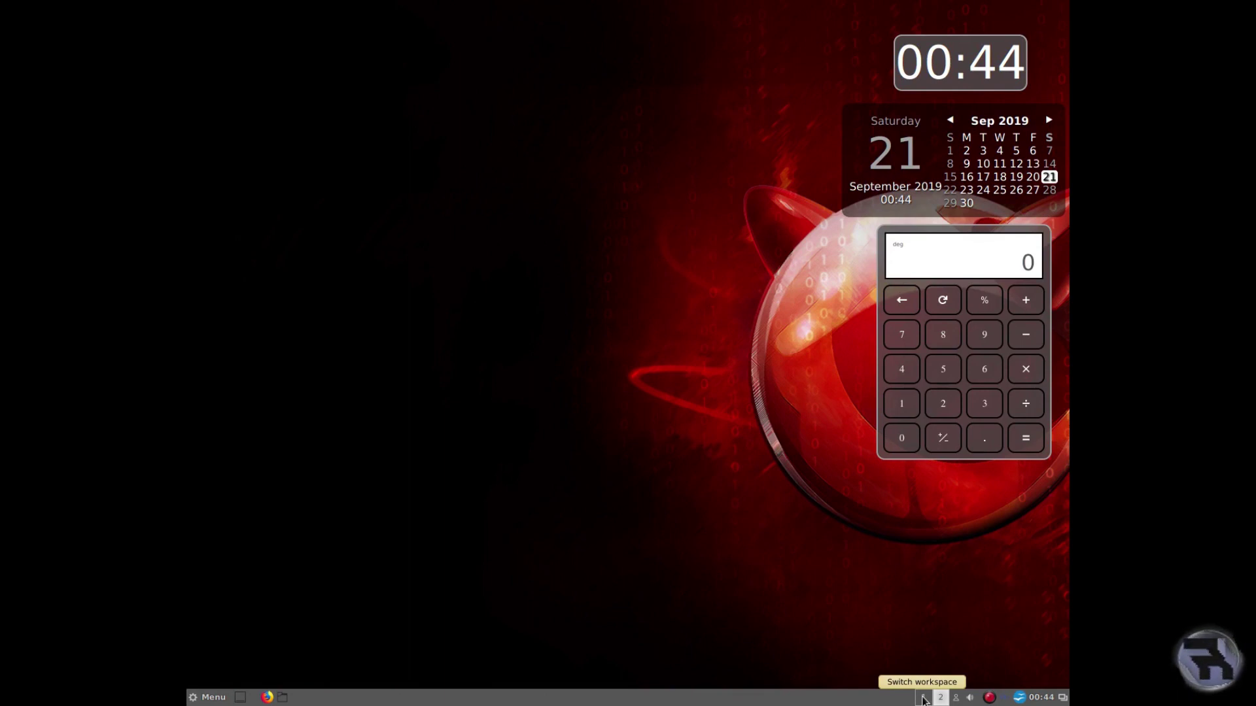
click(923, 698)
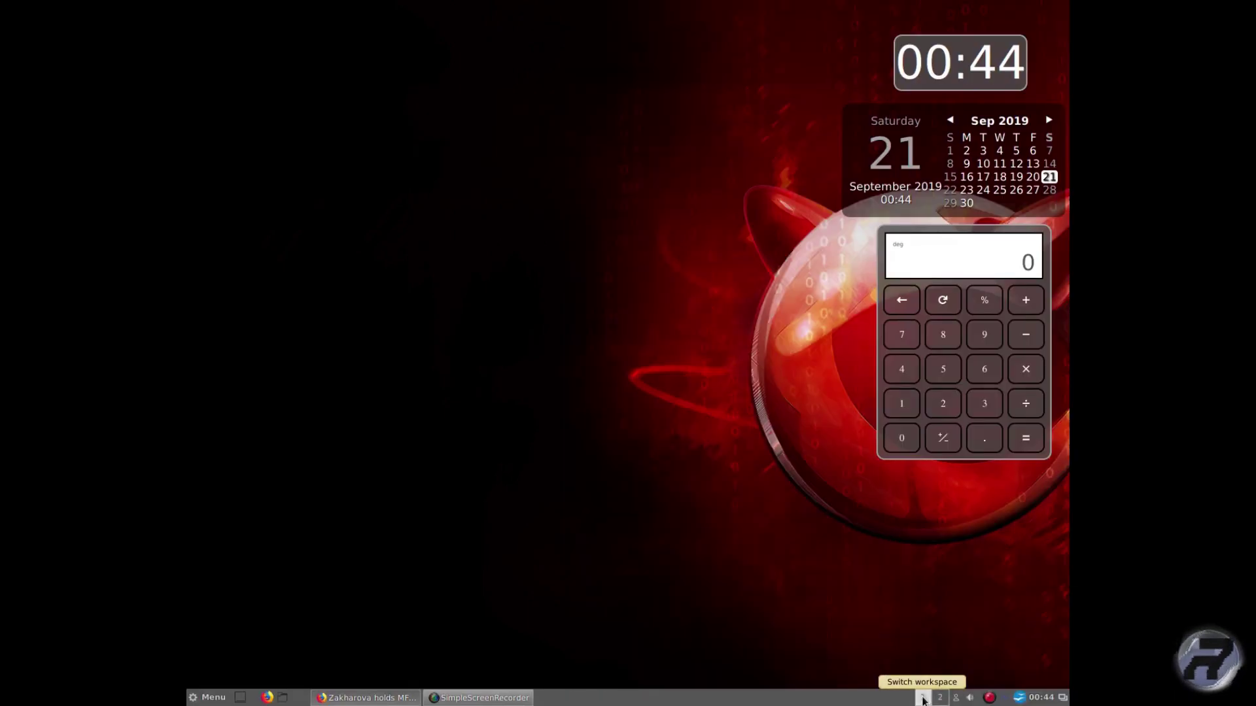
click(941, 698)
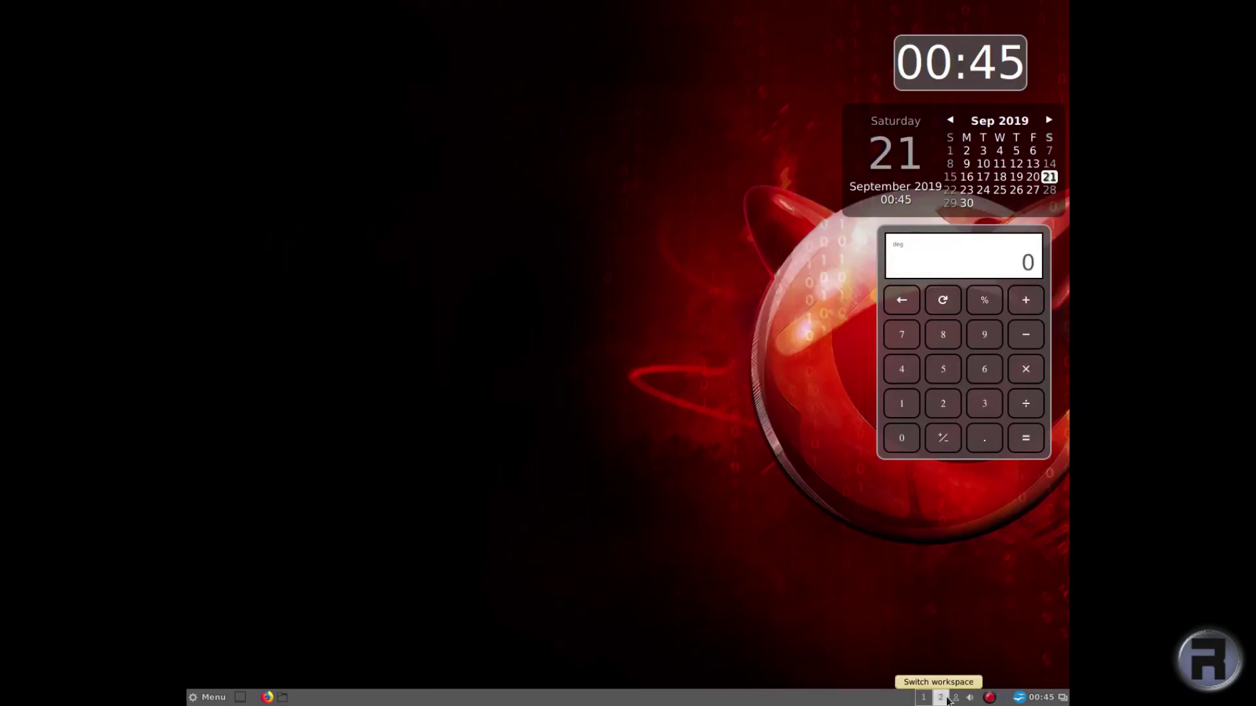
- Open the Expo workspace overview via Manage workspaces and add another workspace with +
right_click(948, 700)
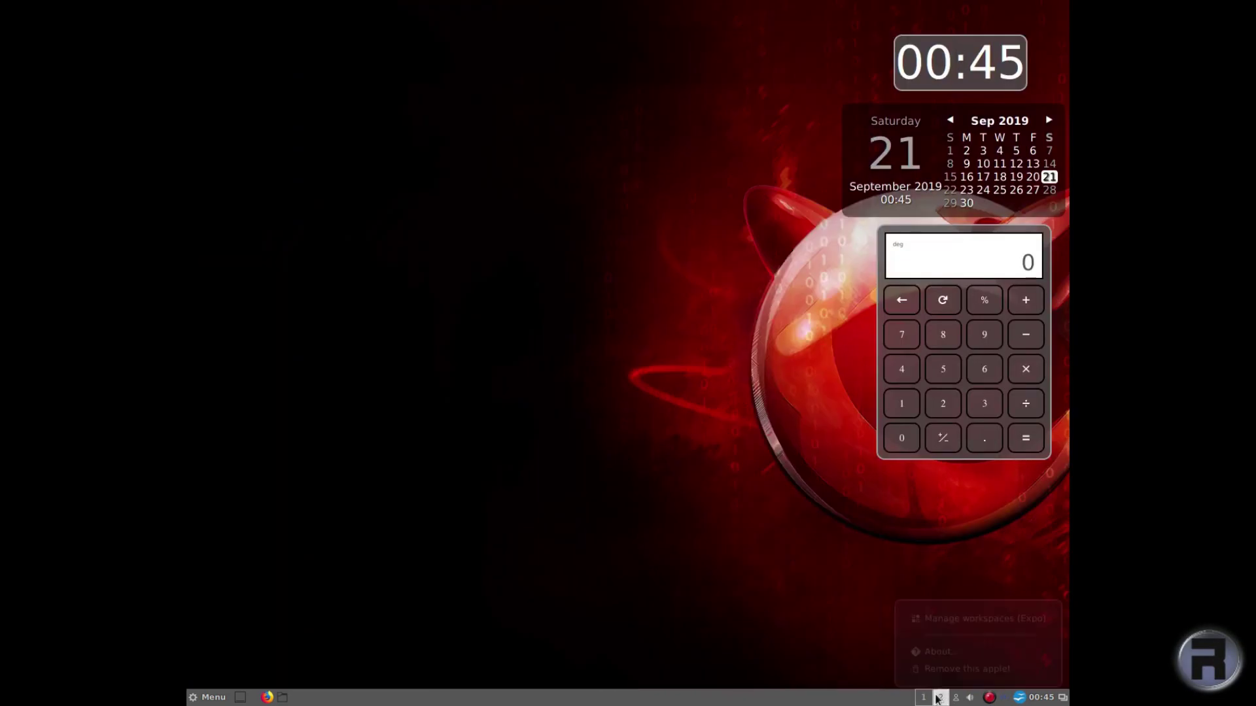
click(945, 612)
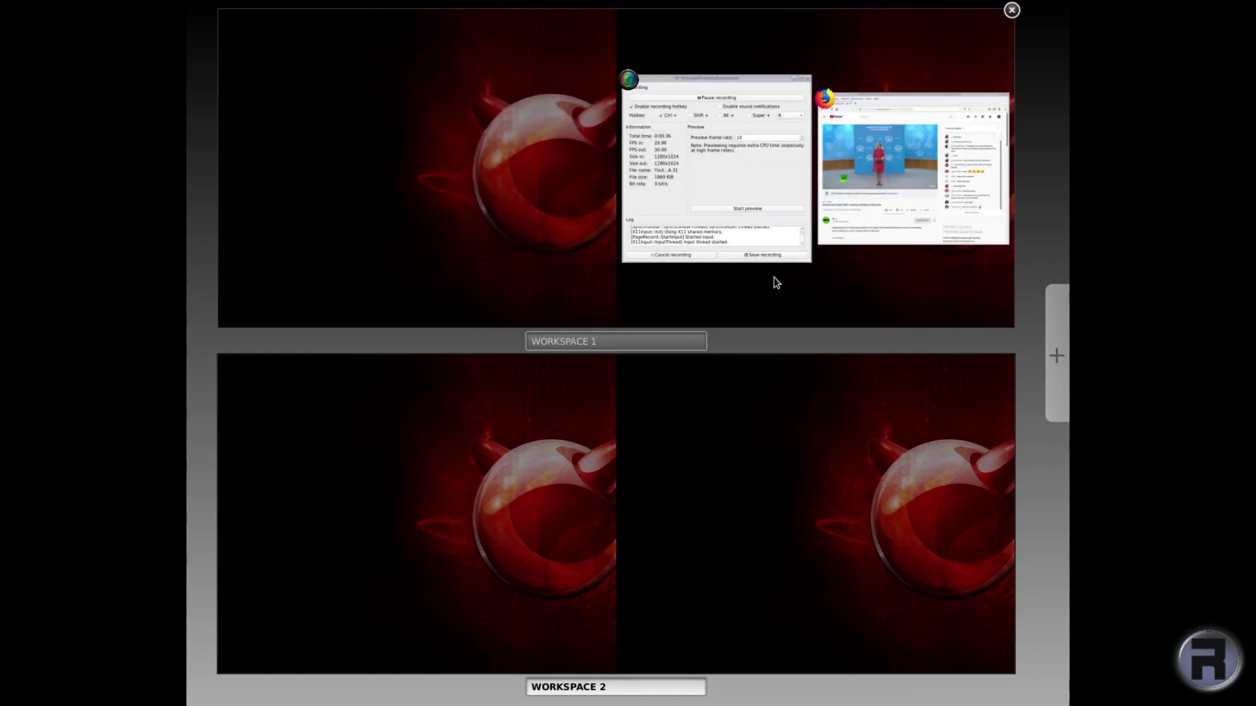
click(497, 206)
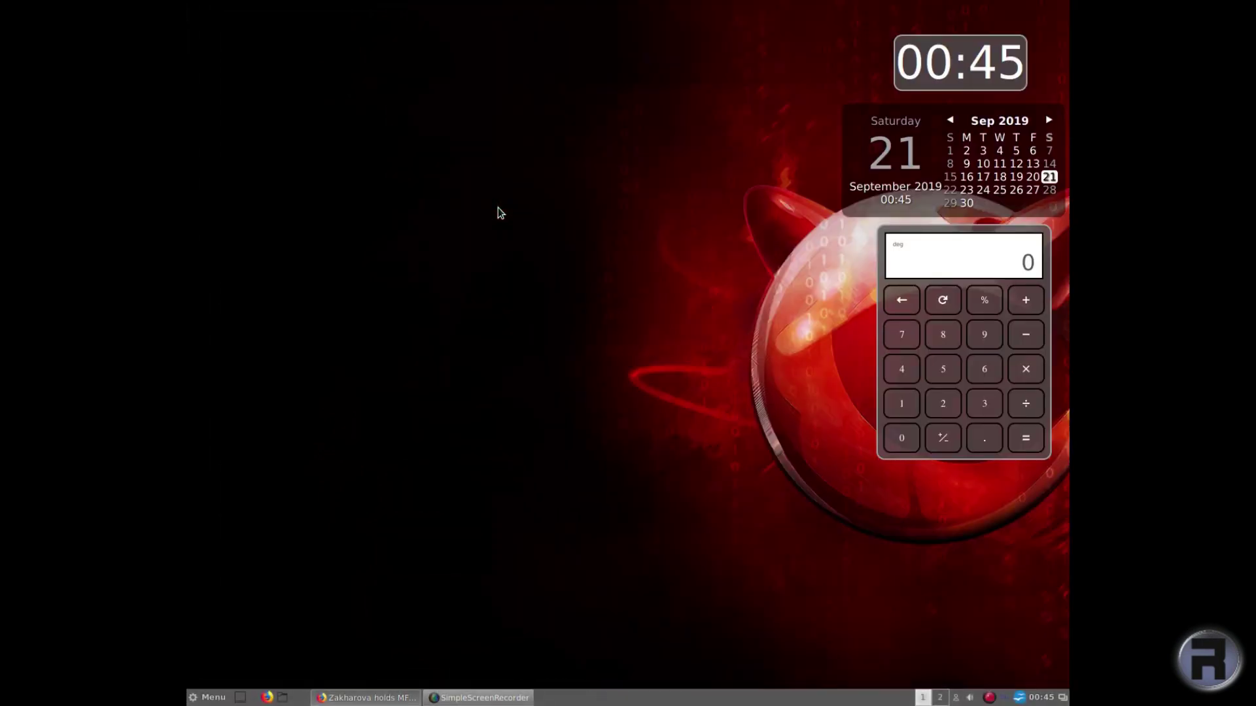
right_click(938, 697)
click(941, 612)
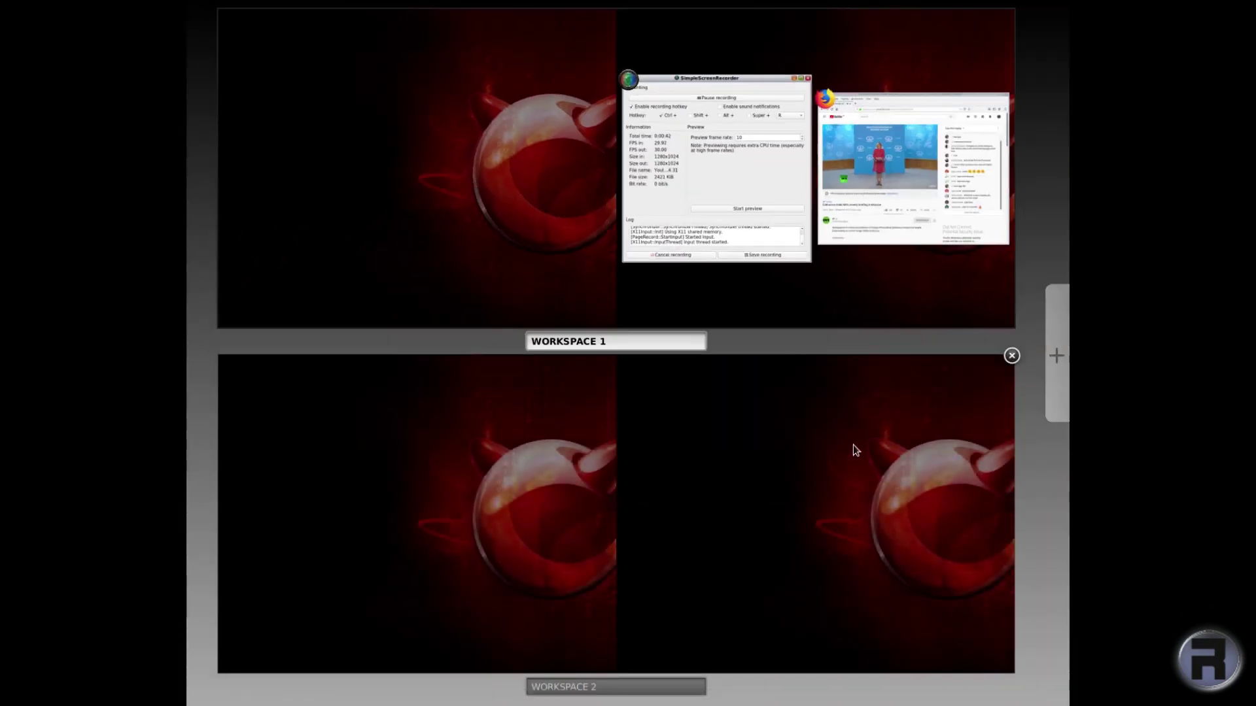
click(1053, 355)
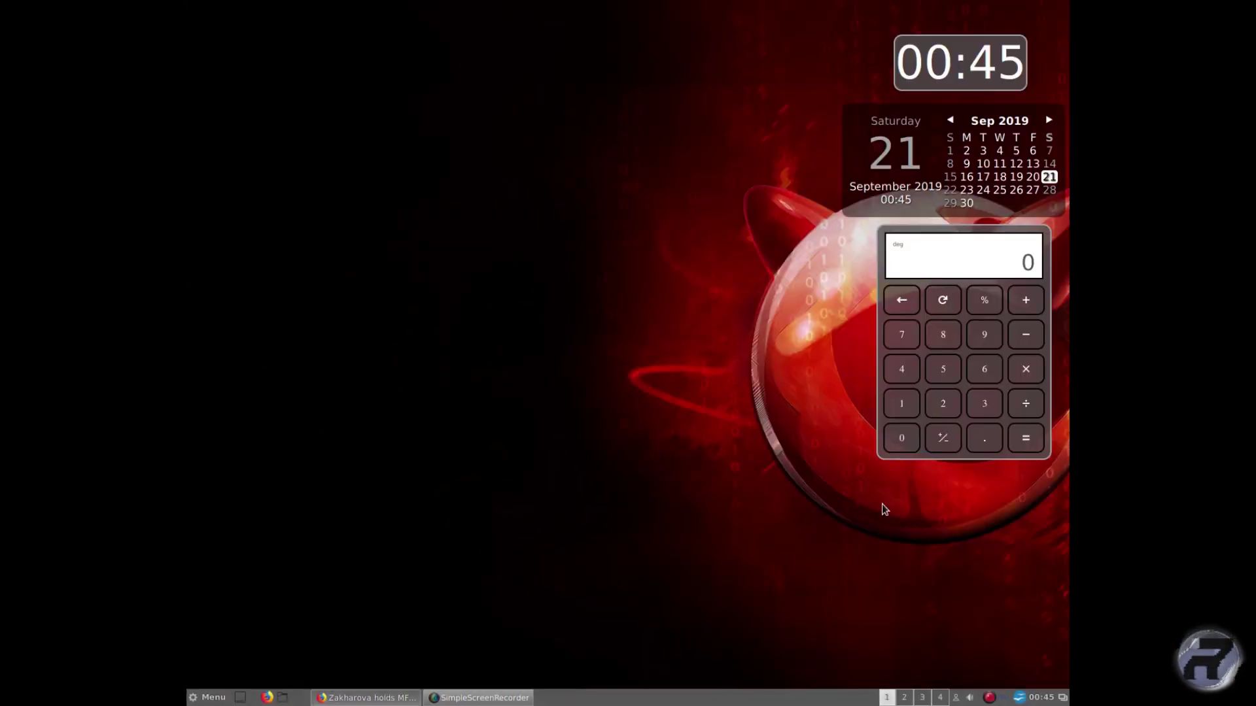
- Flip between workspaces 2 and 1 in the pager, ending on workspace 1
click(905, 697)
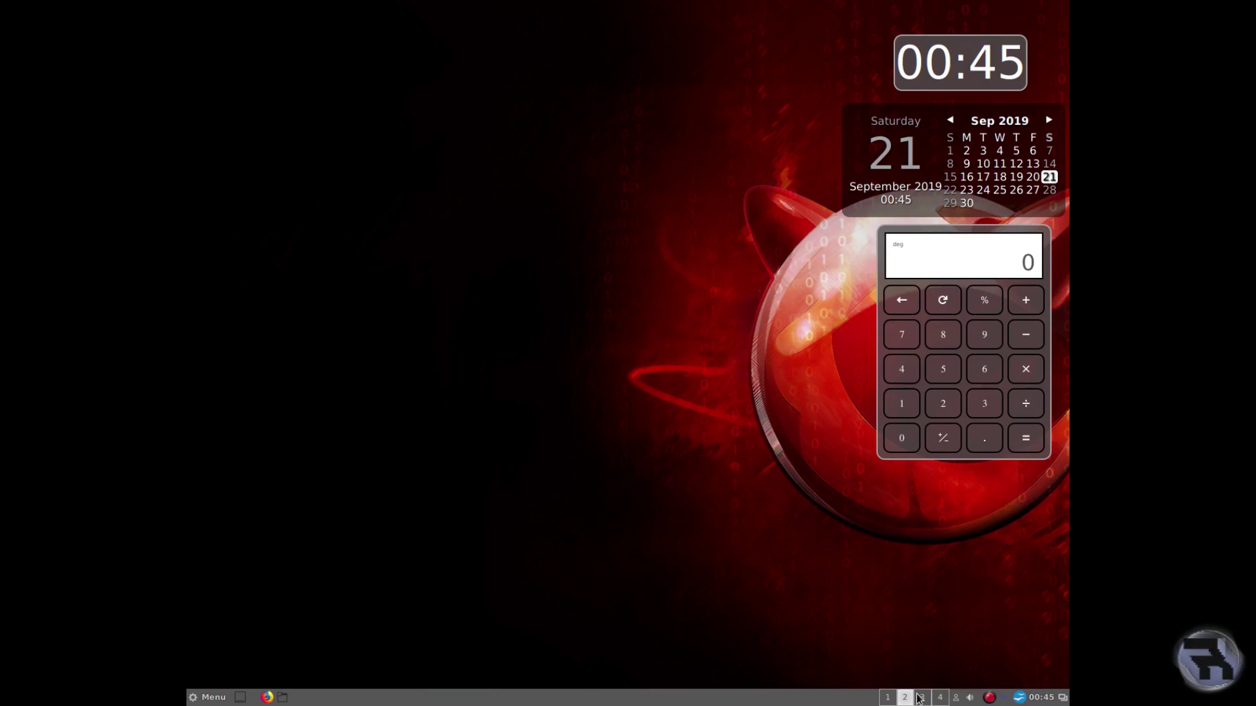
scroll(906, 698, down, 2)
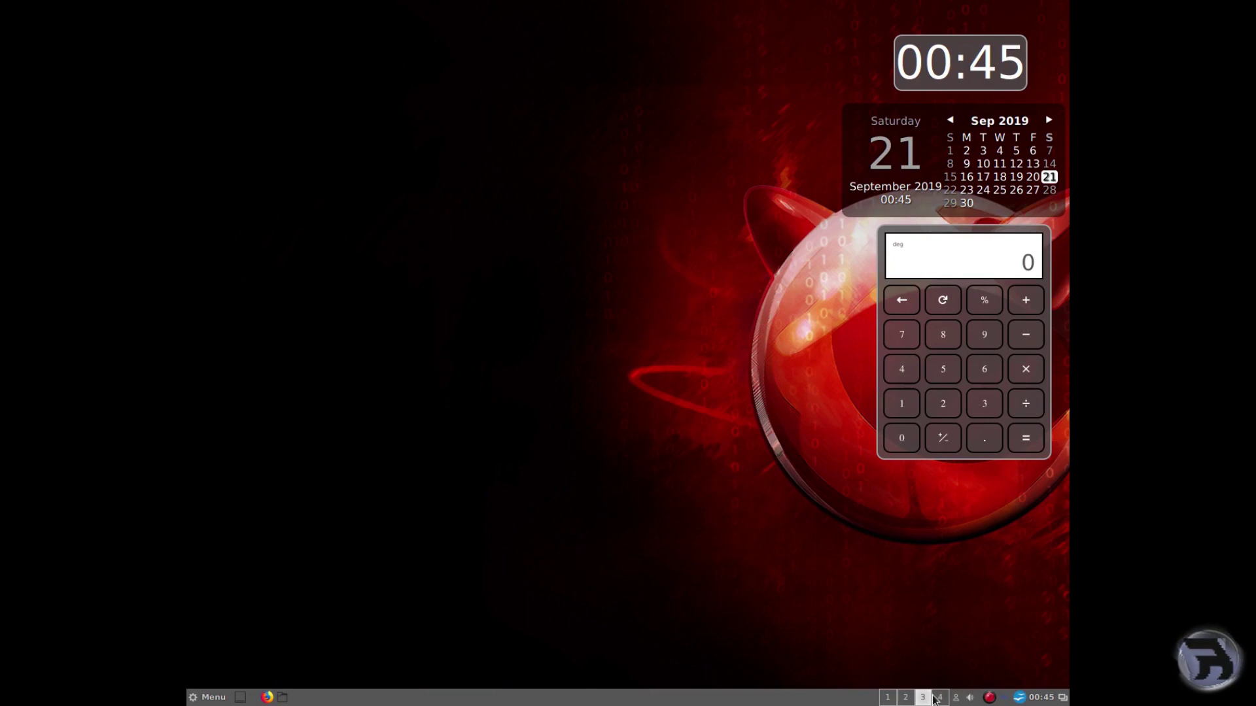
click(884, 697)
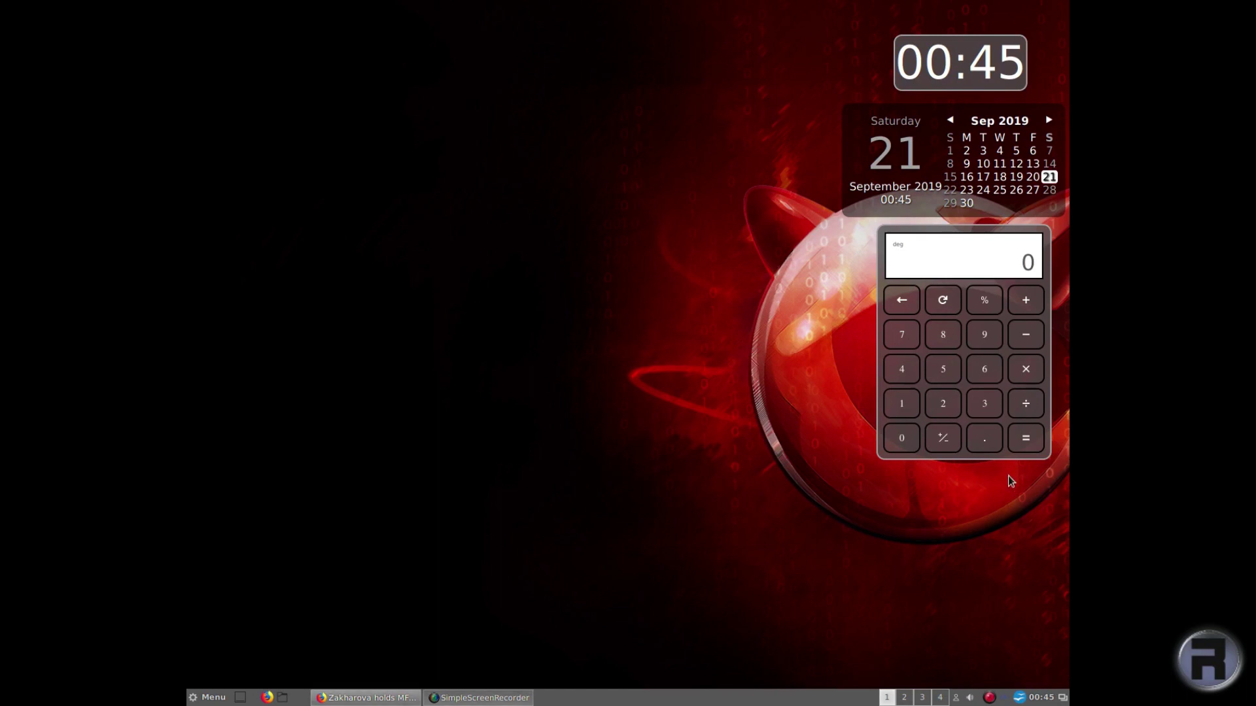
click(905, 697)
click(887, 698)
click(904, 697)
click(890, 699)
right_click(890, 699)
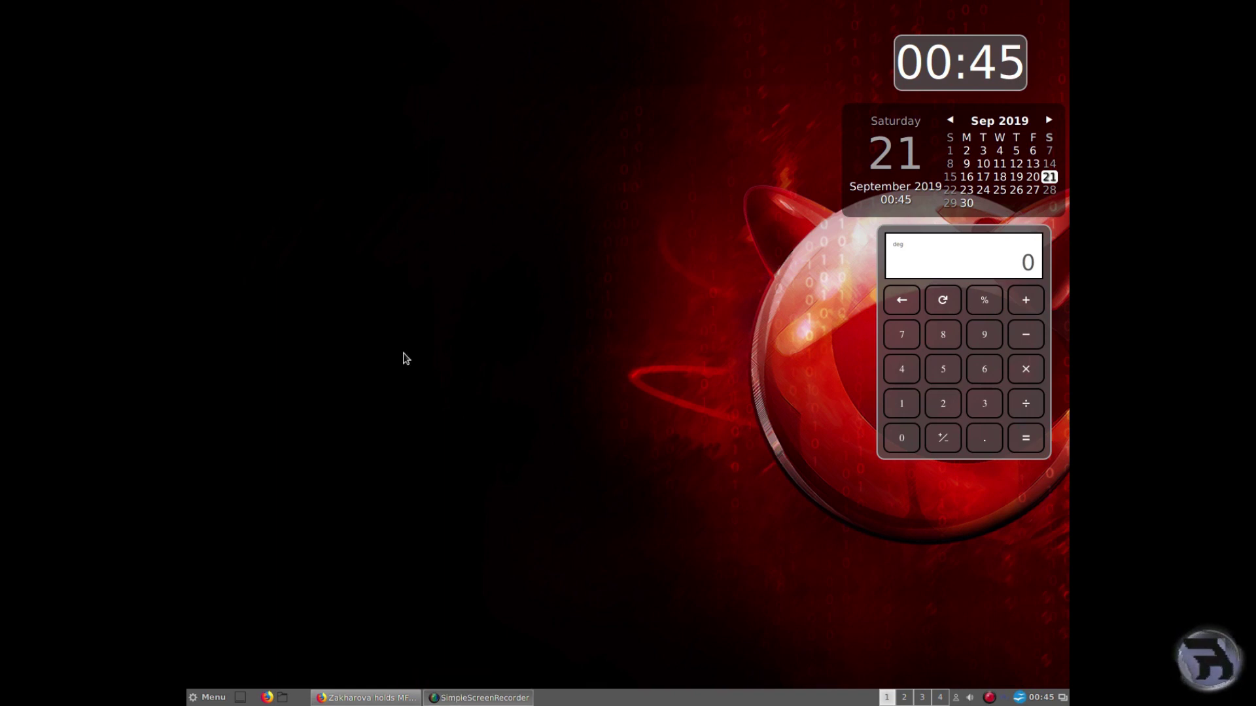
- On workspace 2, browse the Menu's Preferences applications, then close the Menu
click(904, 698)
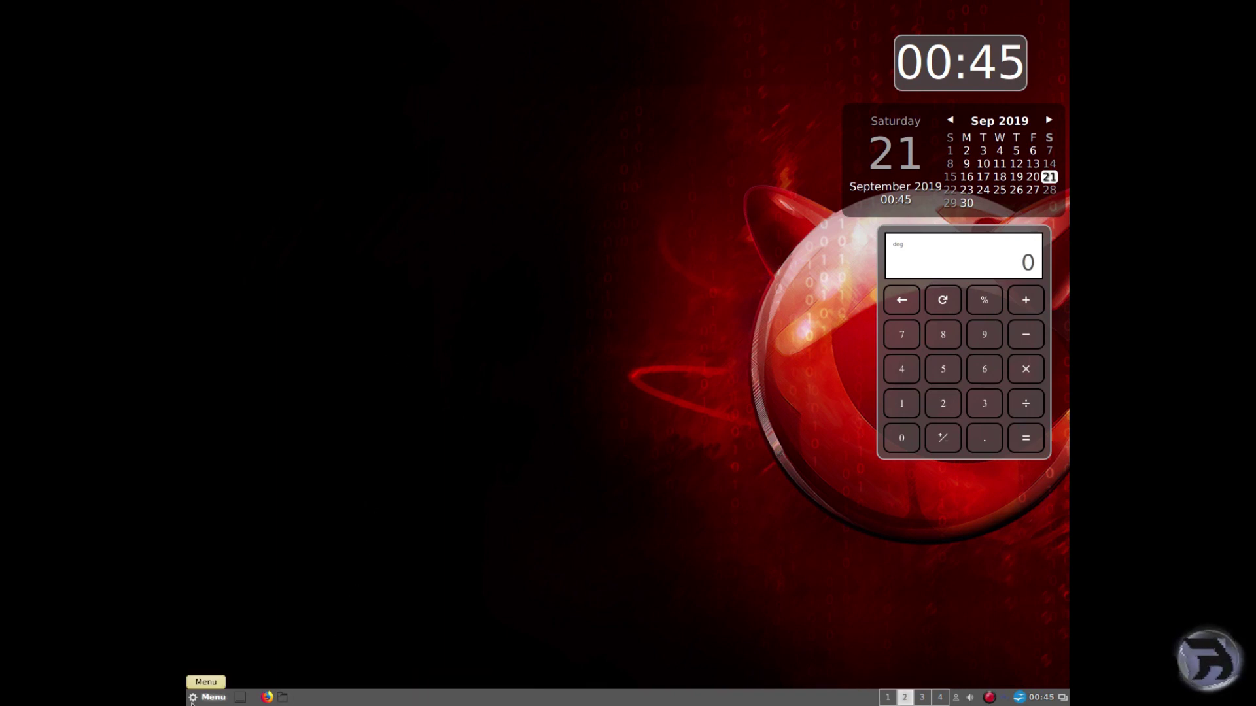
click(206, 698)
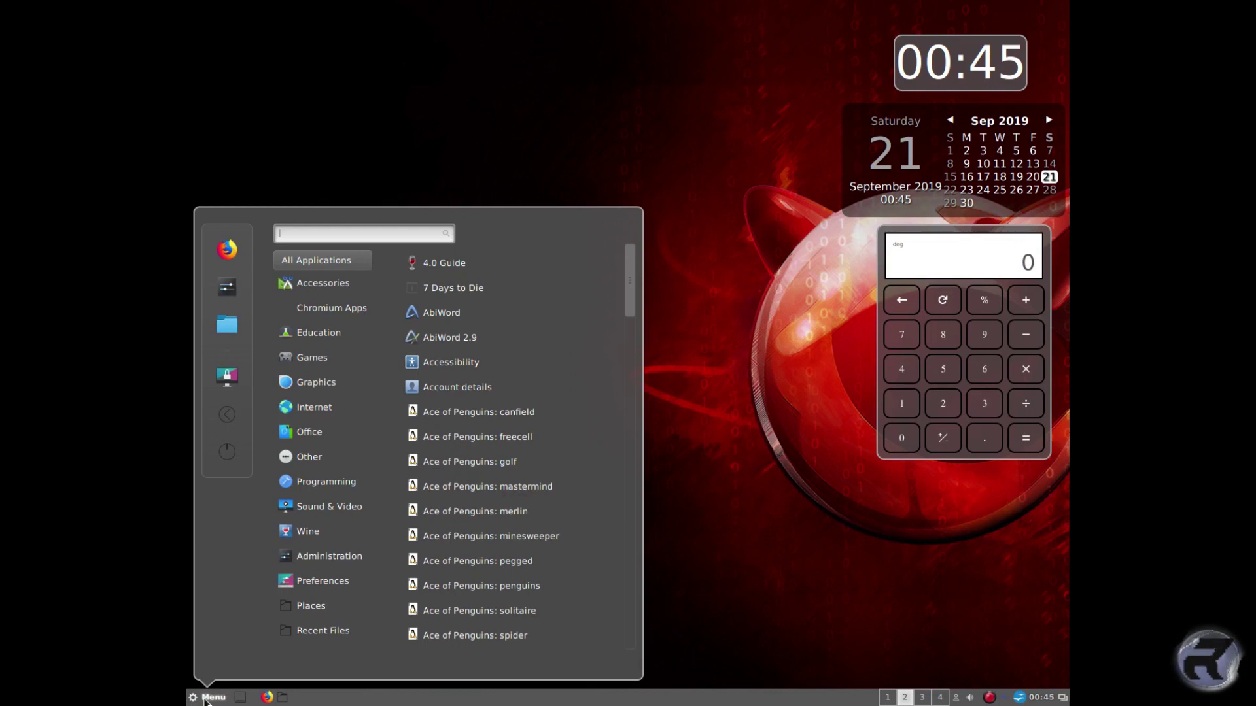
click(321, 581)
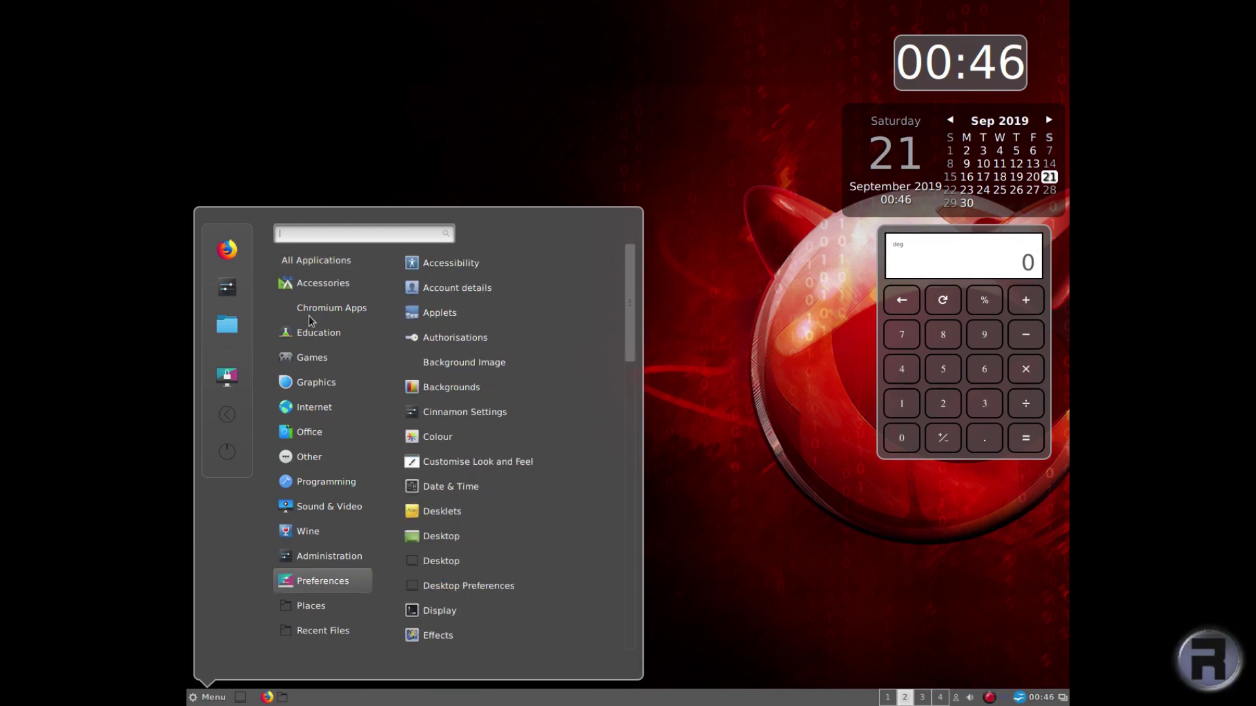
mouse_move(293, 609)
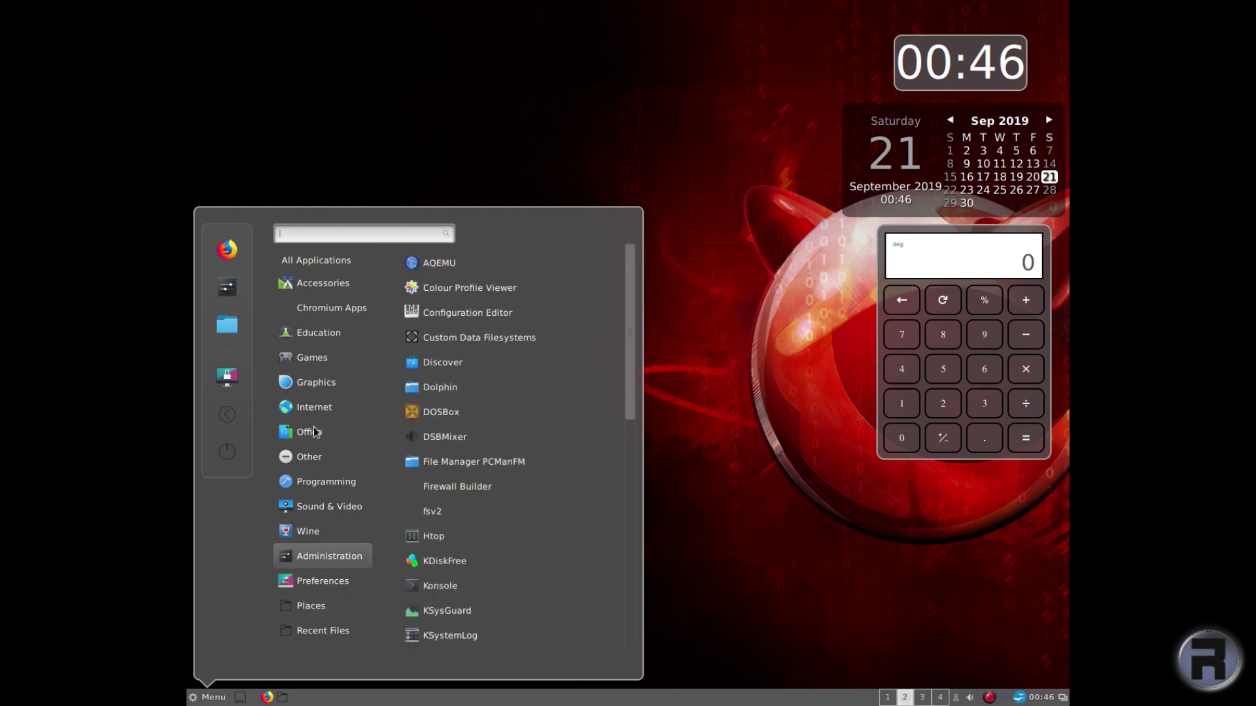
mouse_move(308, 456)
click(791, 601)
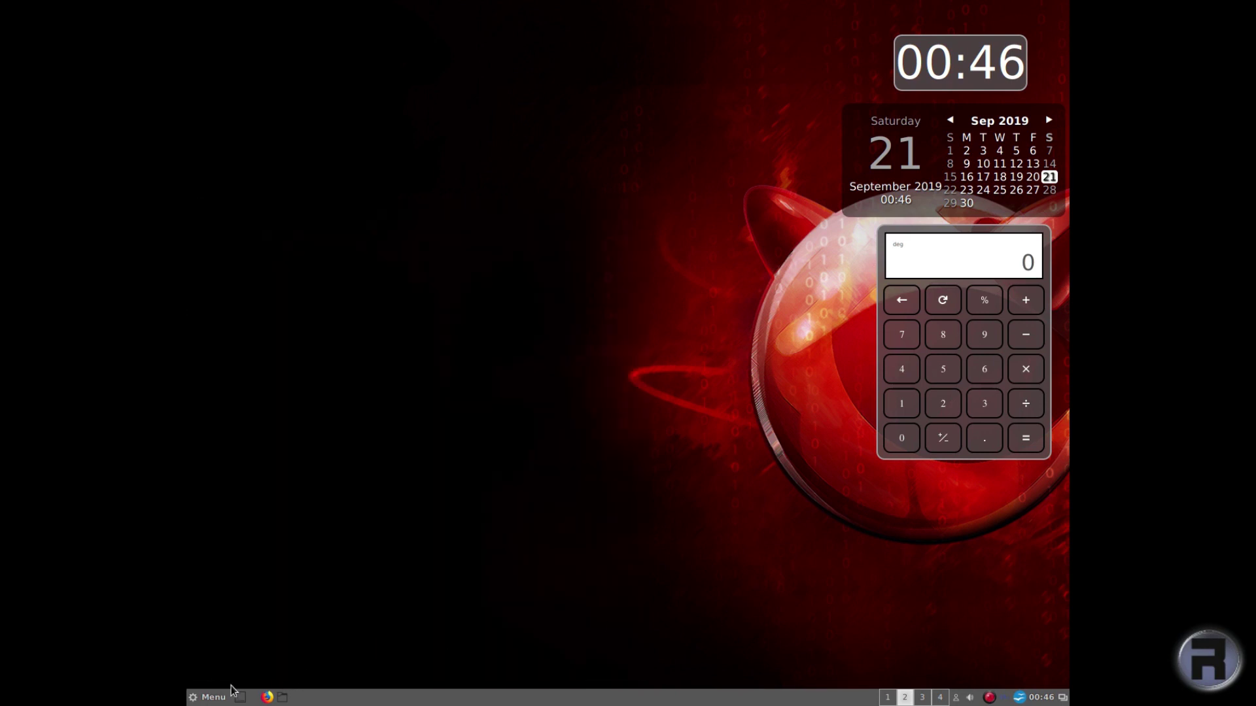
- Reopen the Menu and browse the Accessories, Education, Games and Graphics categories
click(207, 698)
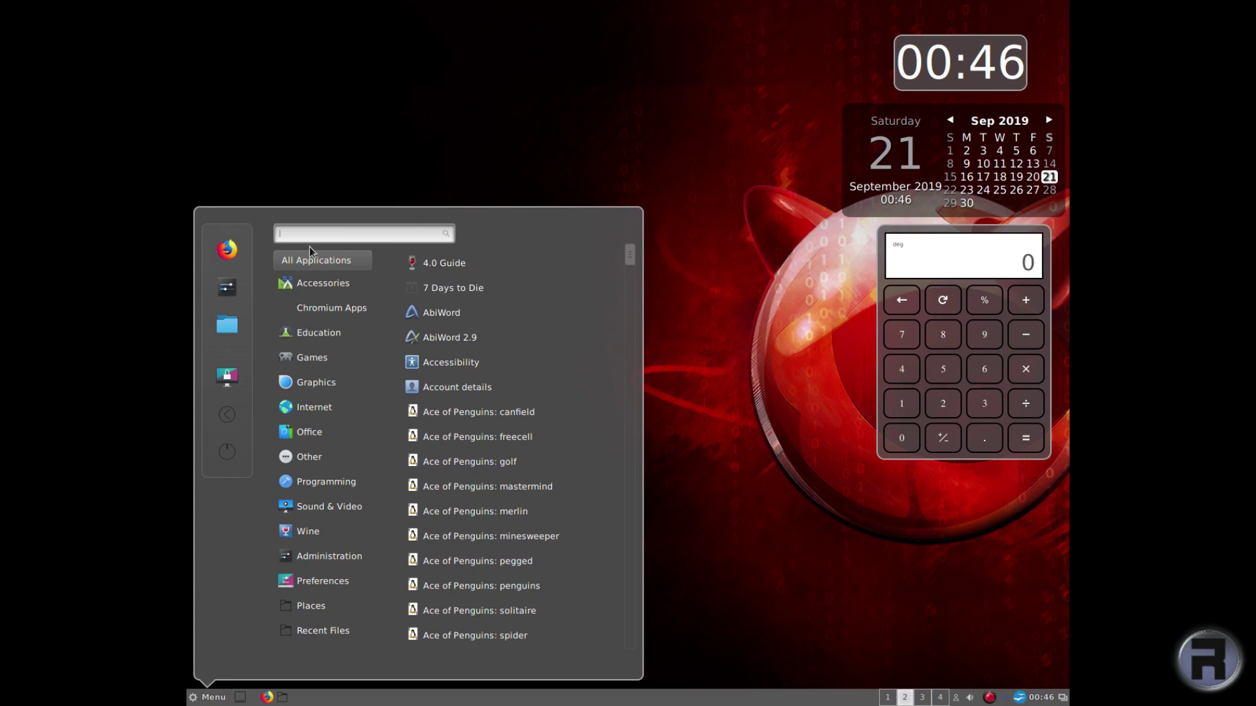
mouse_move(320, 298)
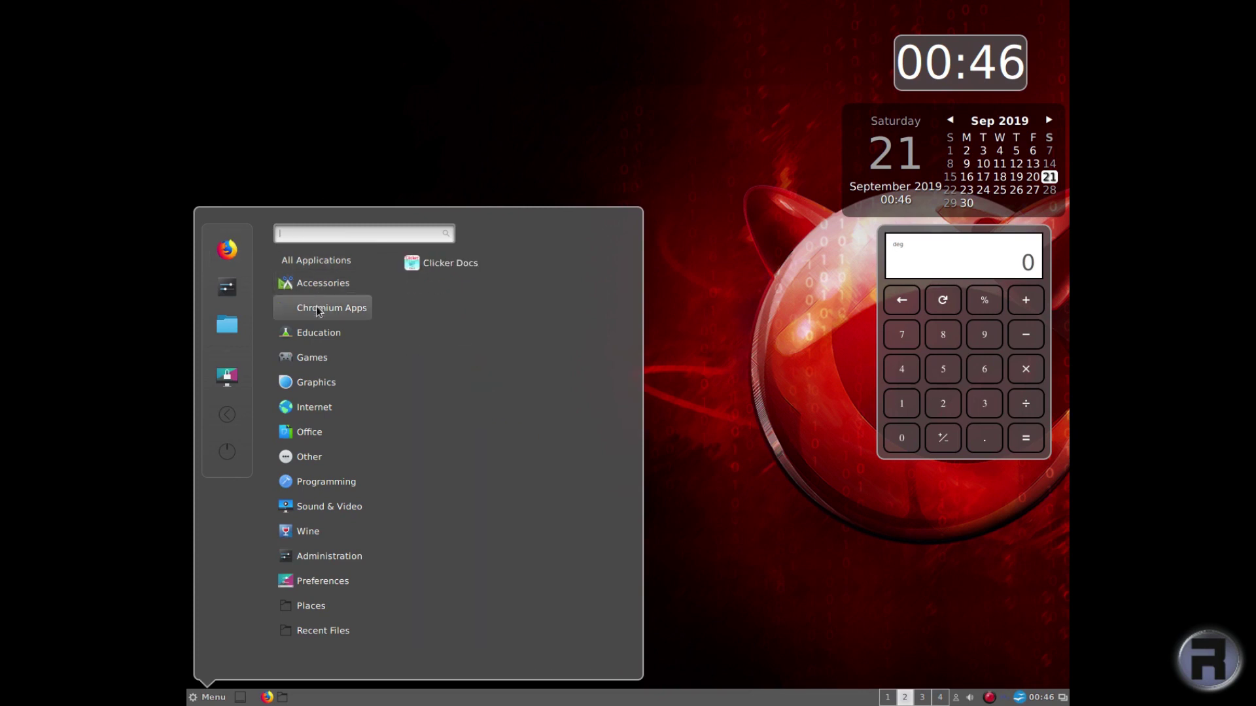
mouse_move(324, 443)
mouse_move(320, 491)
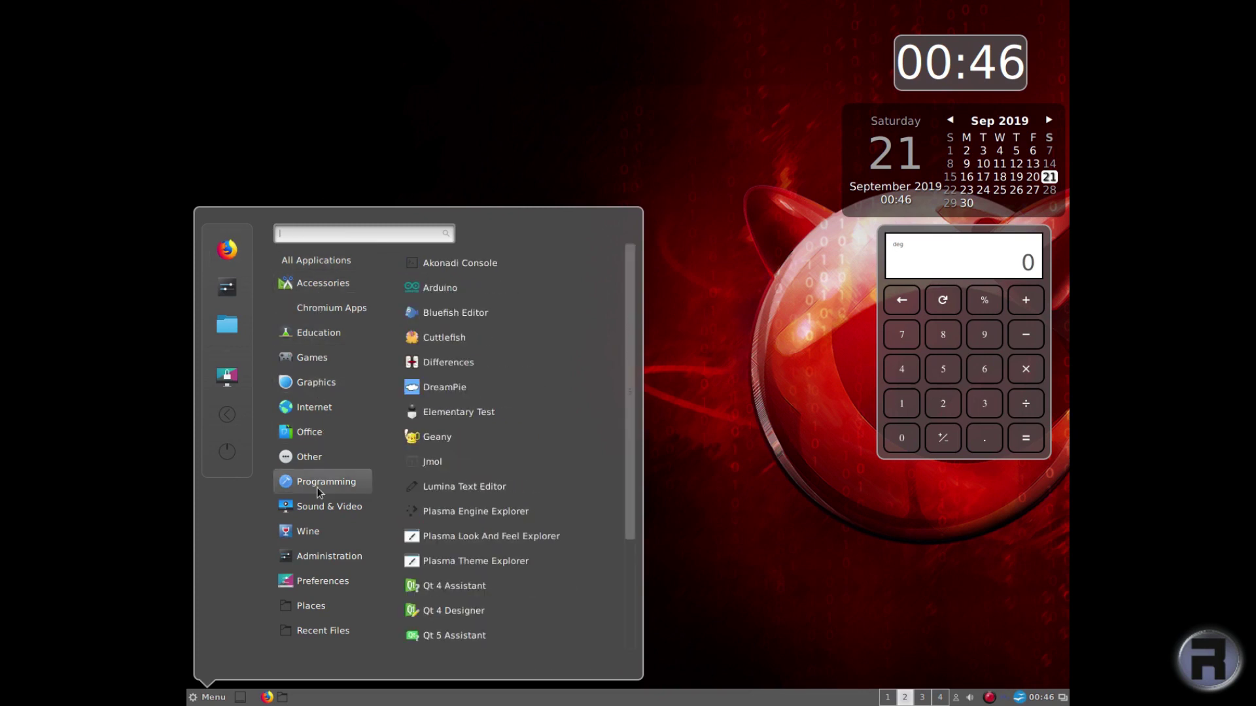
mouse_move(315, 581)
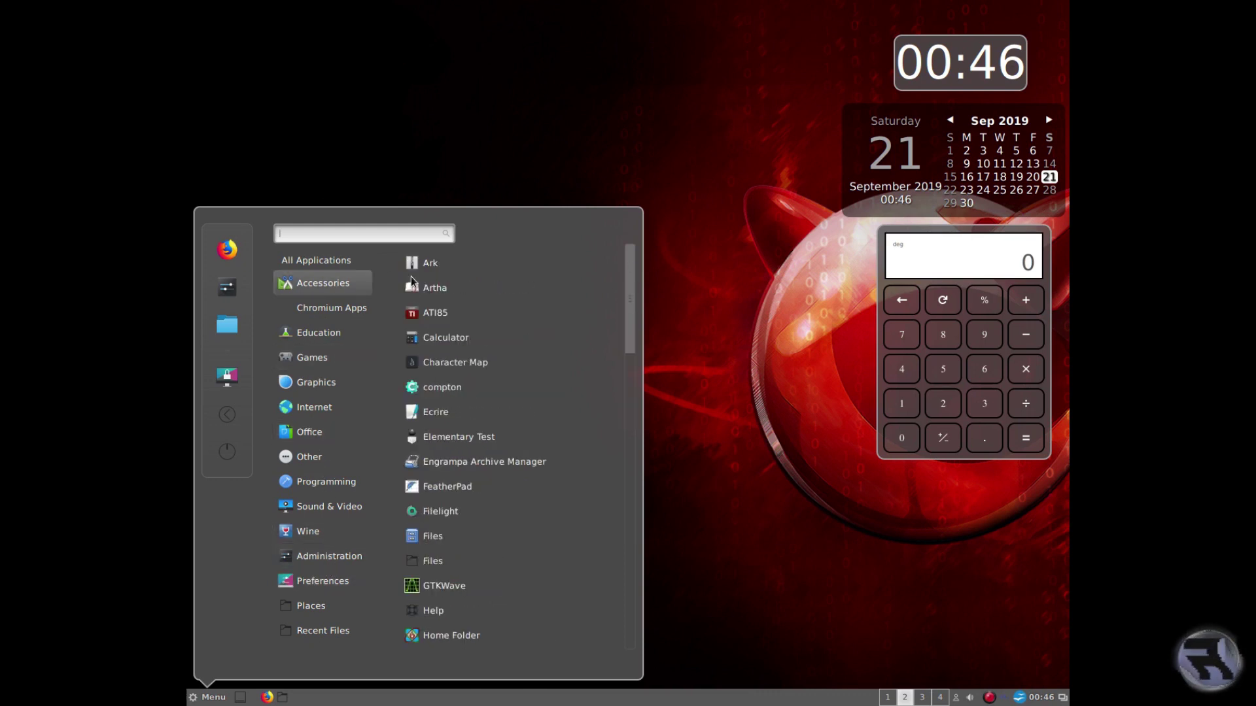
mouse_move(314, 327)
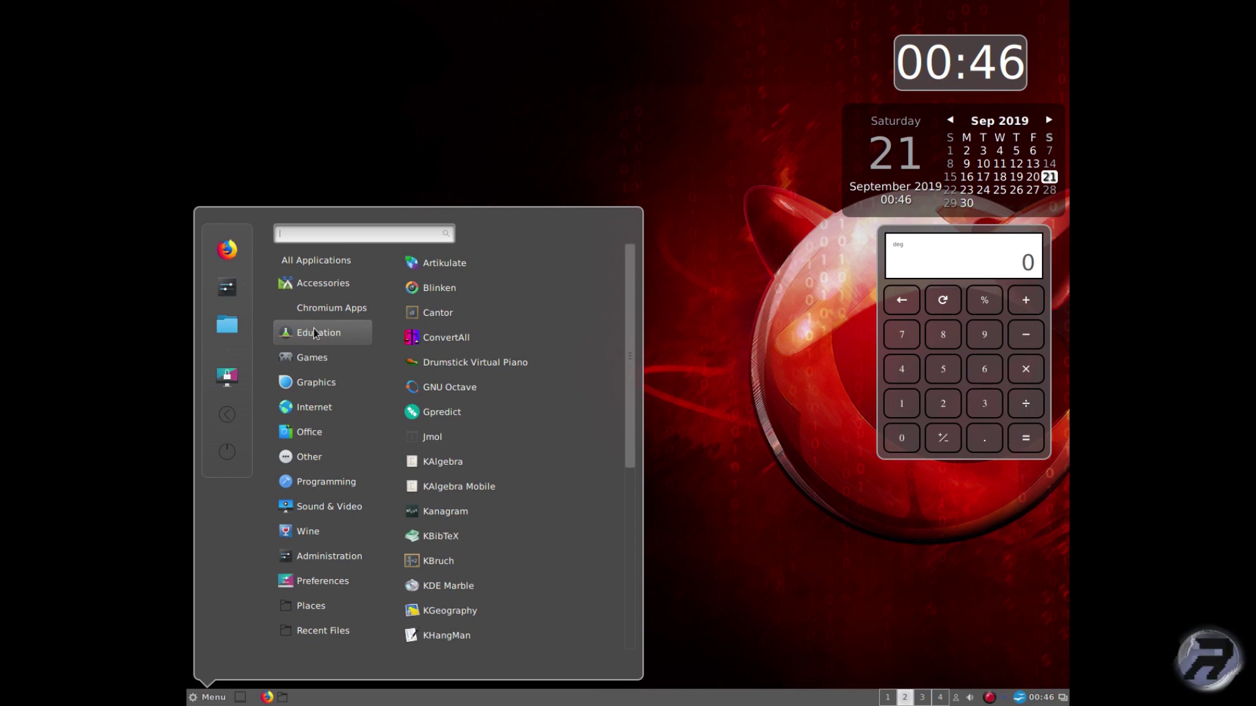
- Scroll through the remaining categories and open Cinnamon System Settings from the sidebar
drag(629, 367, 621, 312)
mouse_move(321, 359)
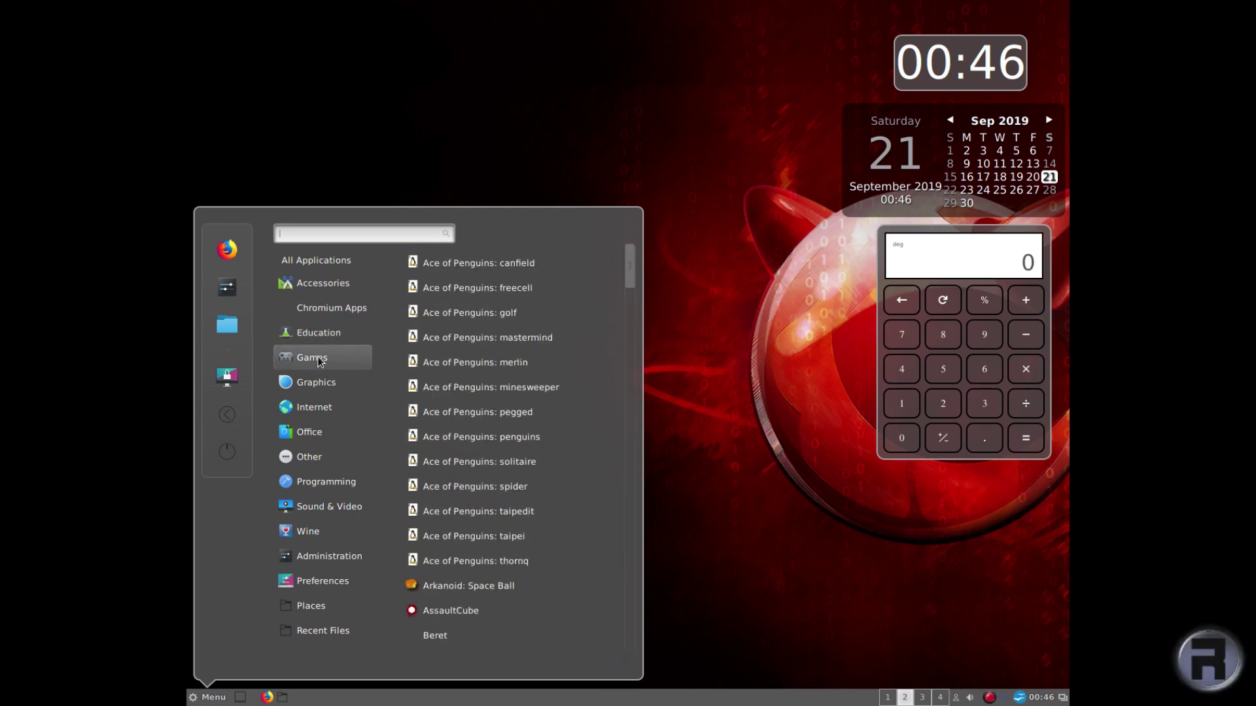
drag(631, 273, 576, 237)
mouse_move(316, 387)
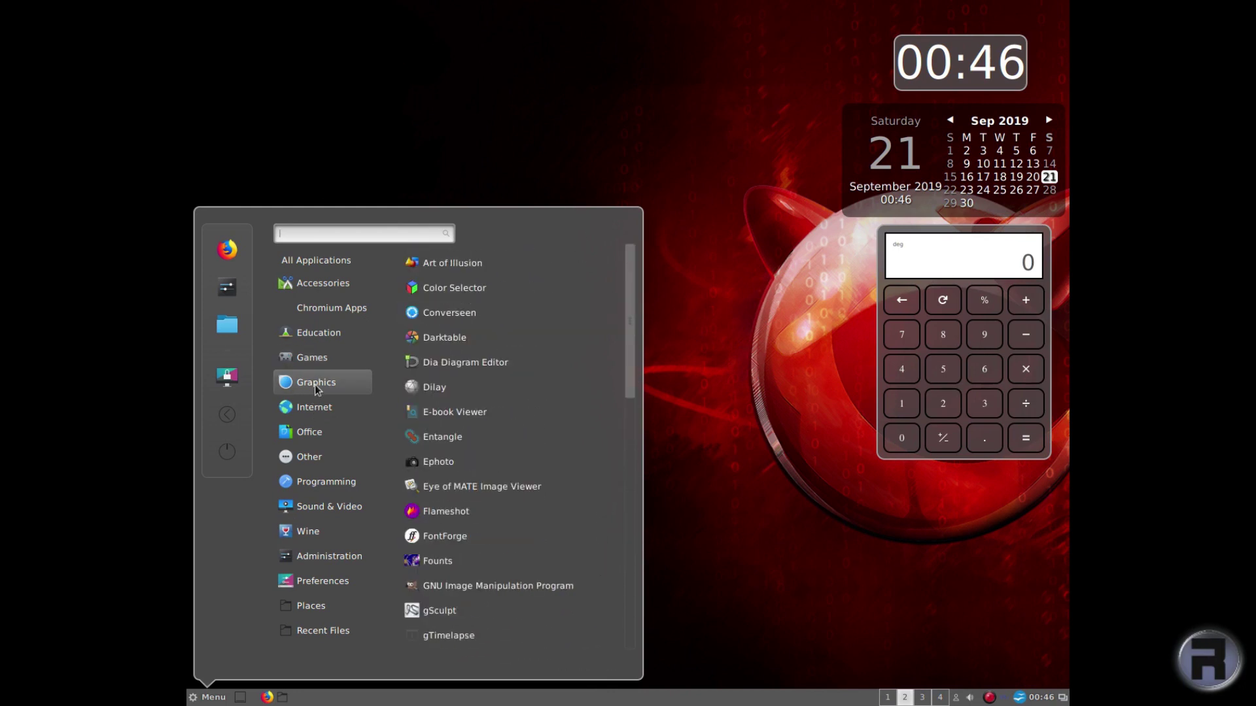
drag(631, 365, 489, 273)
mouse_move(299, 407)
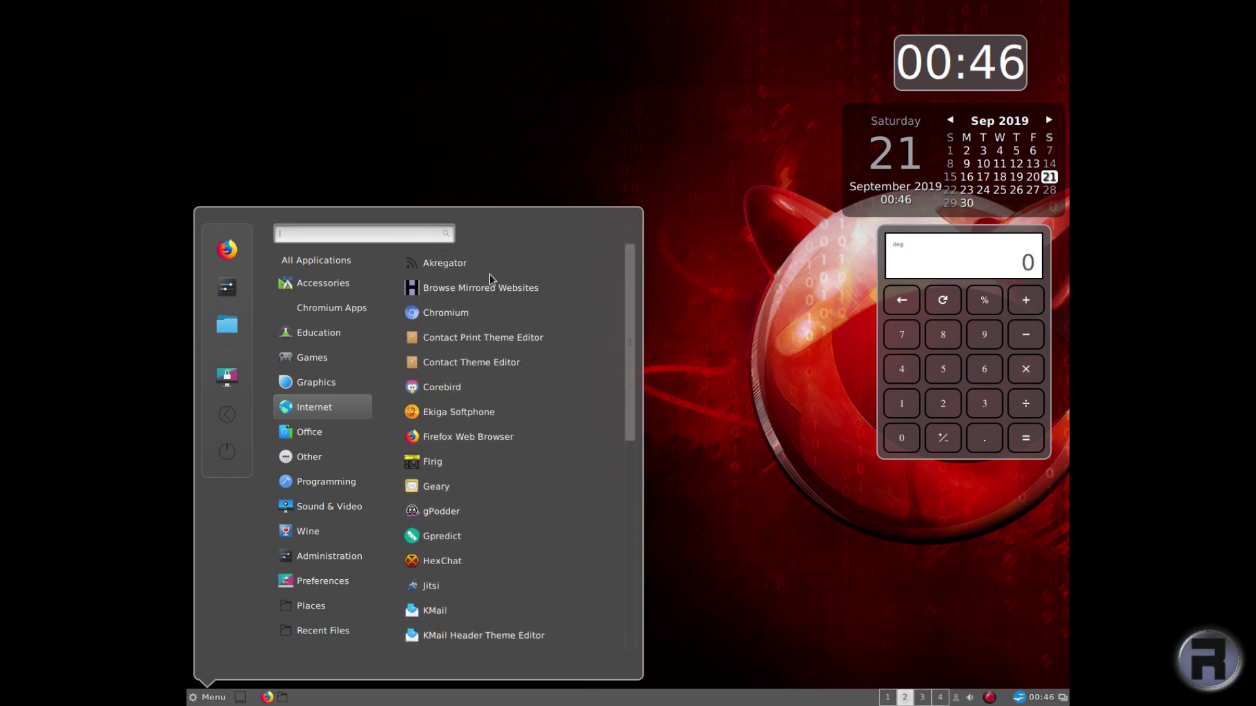
click(226, 289)
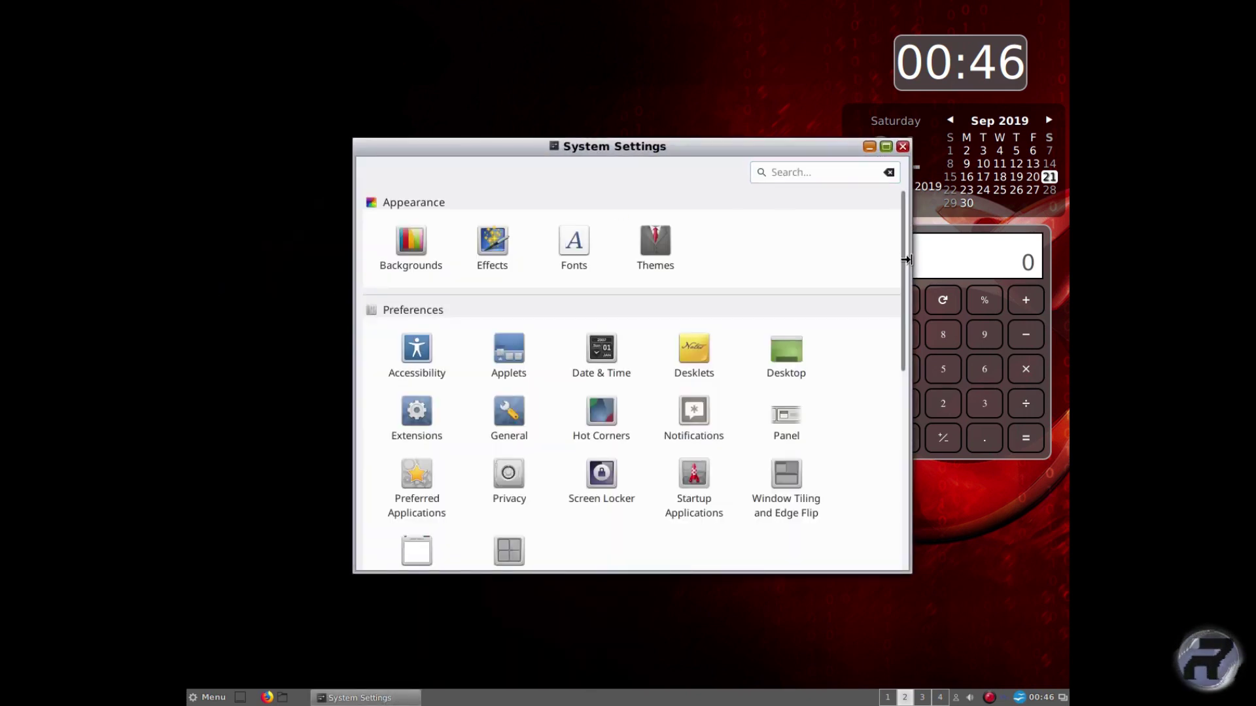
- Scroll the System Settings categories and move the window up-left, clear of the desklets
drag(907, 260, 909, 271)
scroll(906, 279, down, 5)
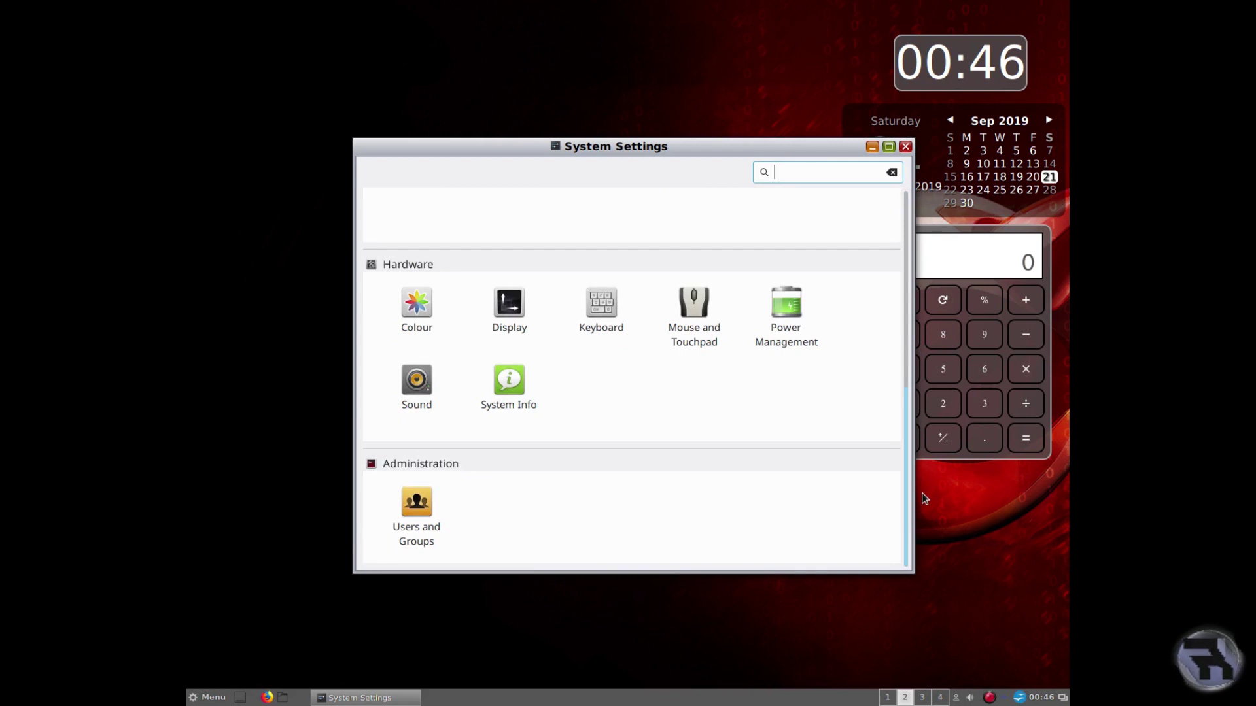
drag(924, 485, 892, 250)
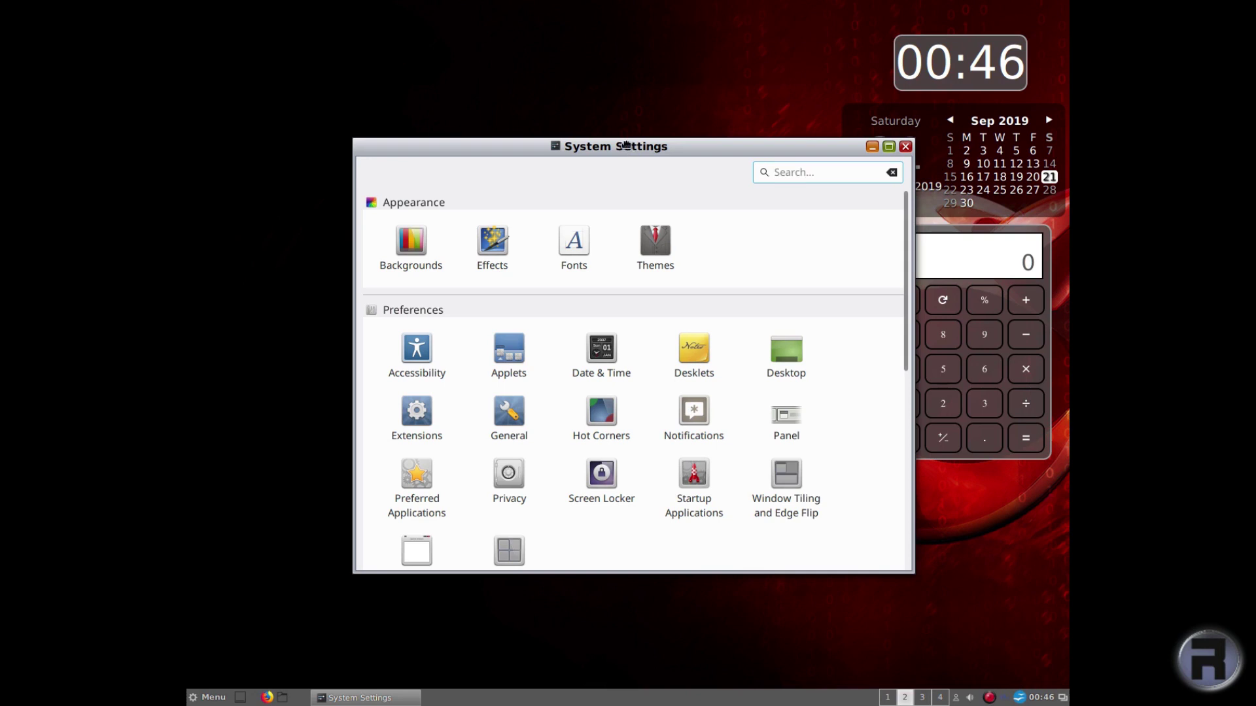
drag(628, 148, 528, 38)
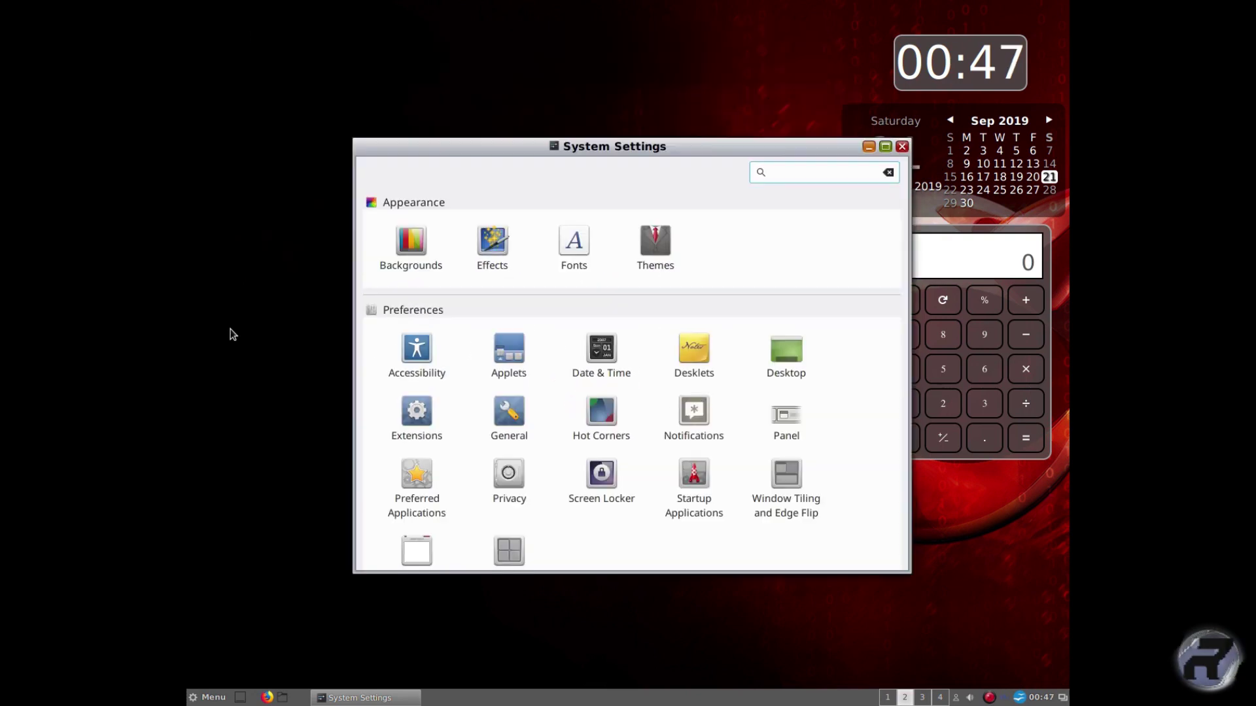
- Open Effects, raise its window, test the Menu, then return to All Settings
click(497, 248)
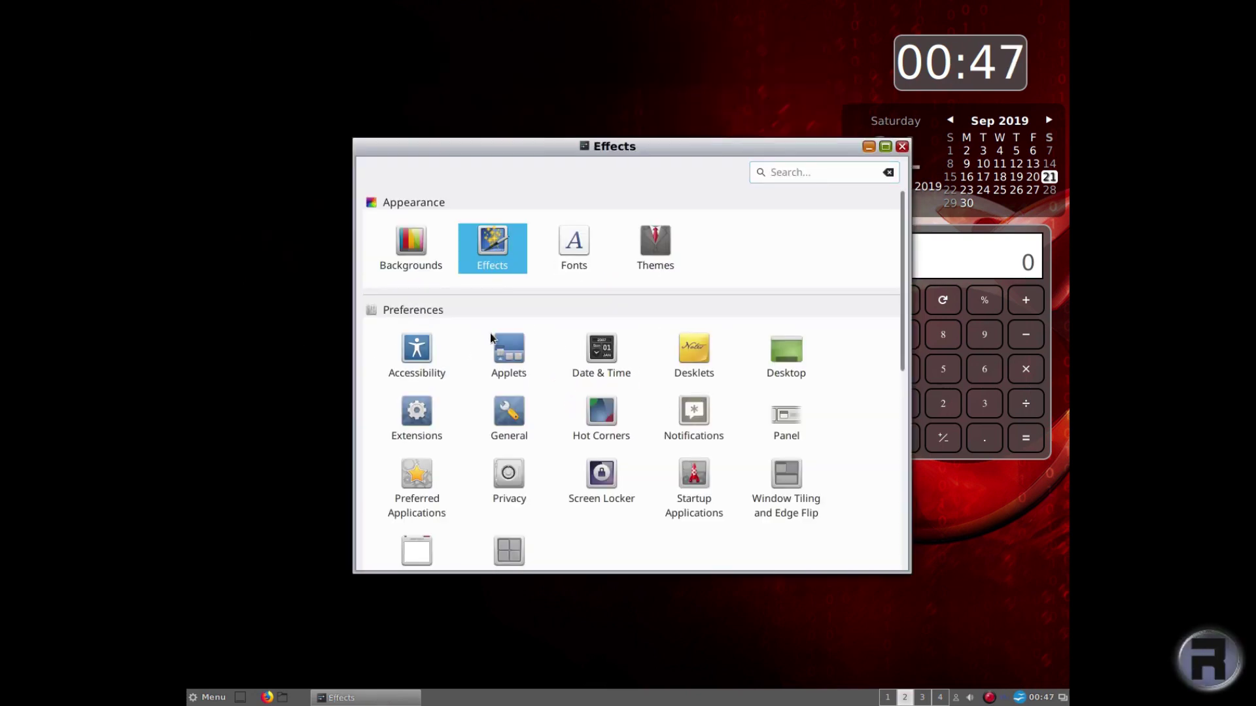
drag(741, 140, 626, 28)
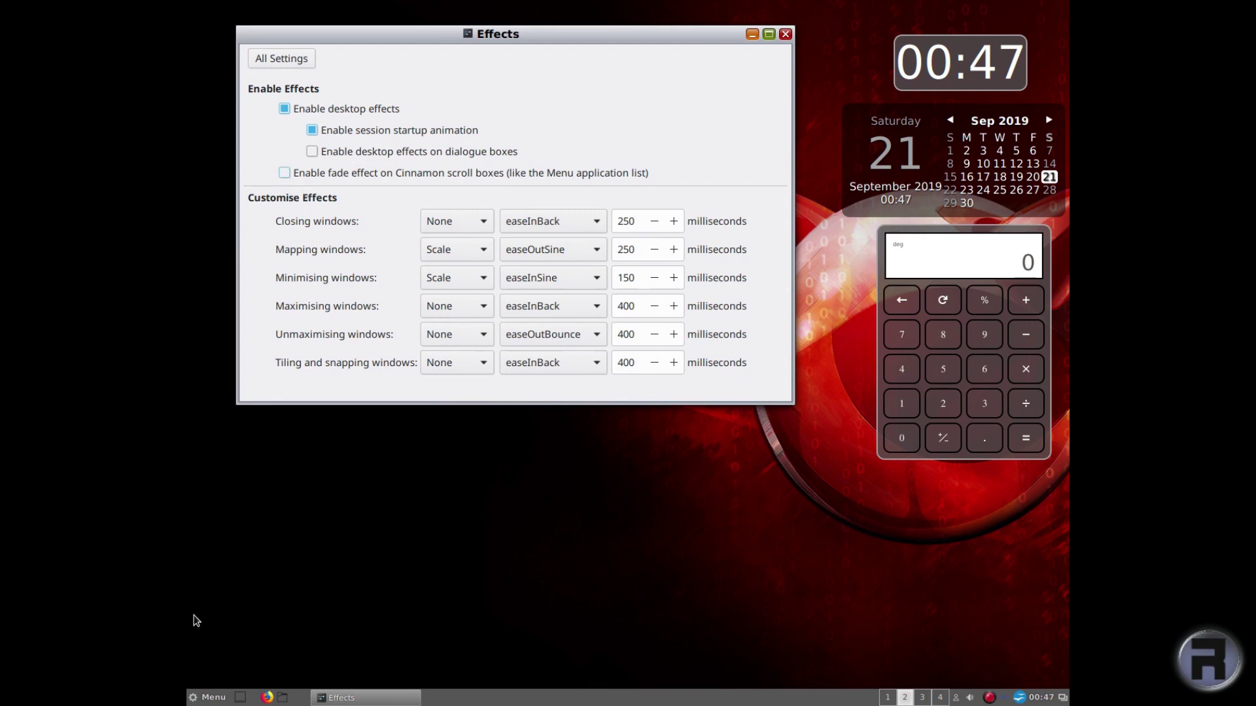
click(198, 697)
click(197, 699)
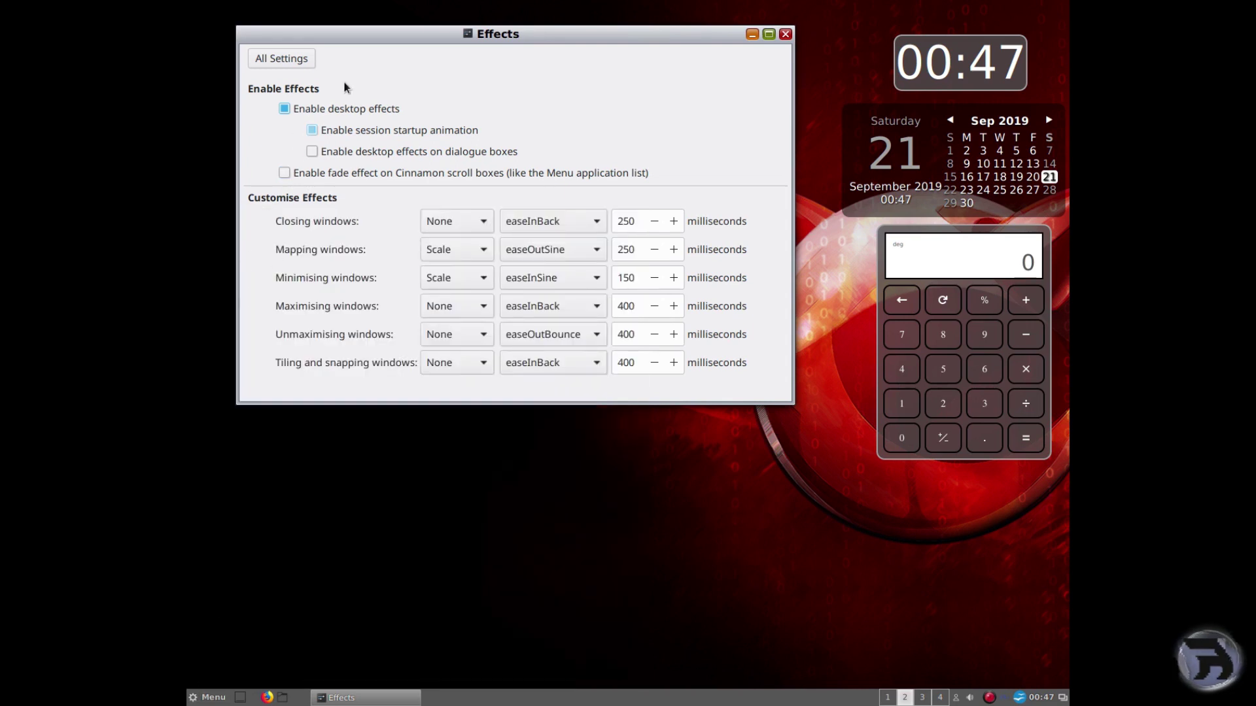
click(299, 64)
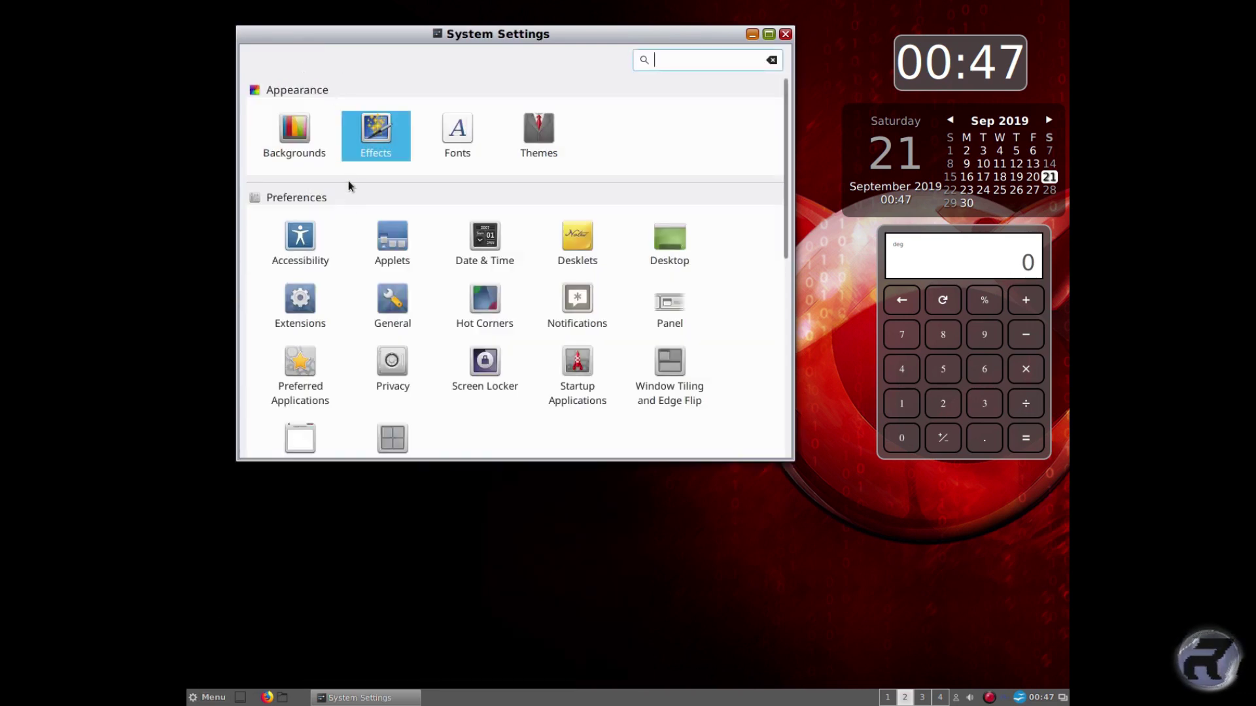
- Open Applets and scroll the installed applet list, bringing it back to the top
click(402, 245)
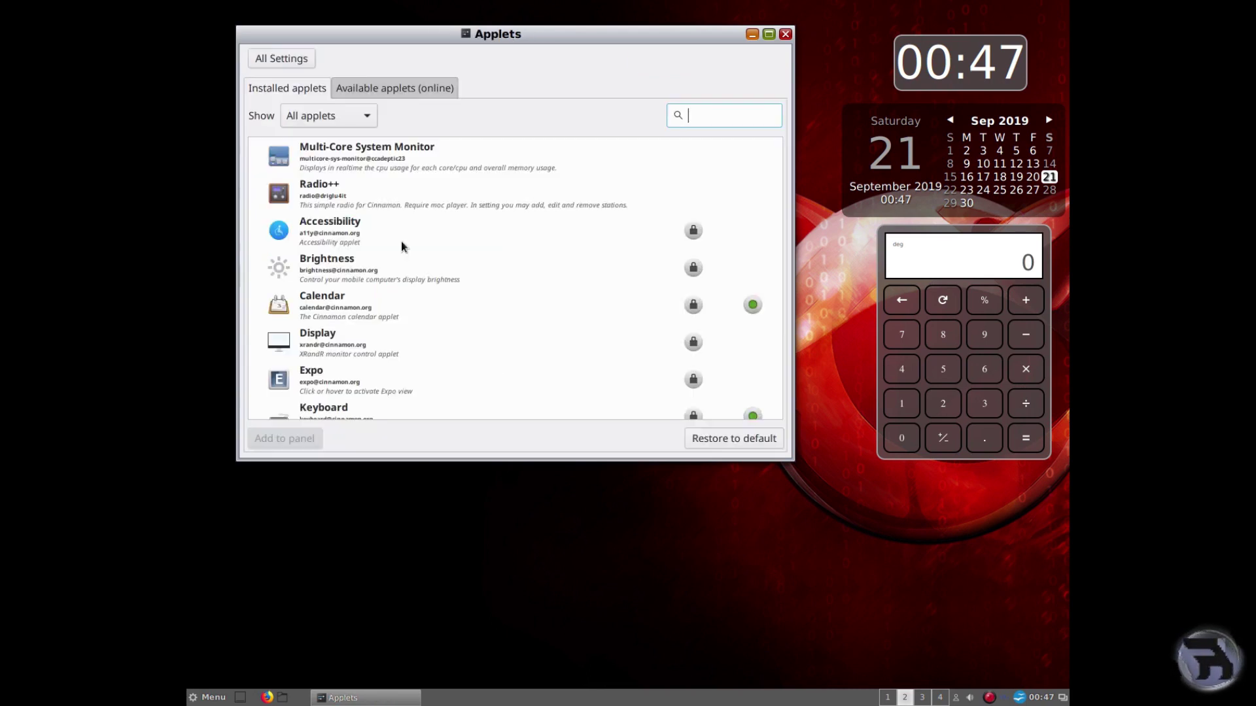
drag(776, 167, 751, 115)
click(751, 115)
- Browse the online Available applets, select GmailNotifier, then return to All Settings
click(367, 85)
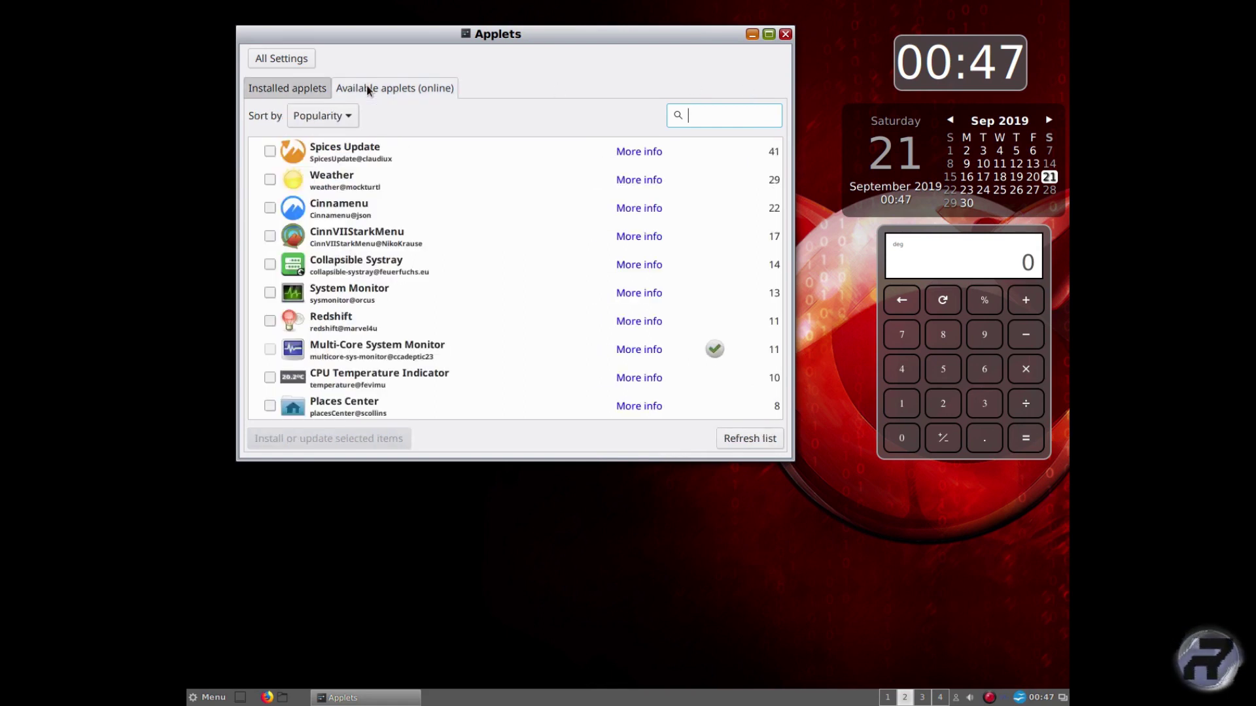
drag(776, 151, 767, 380)
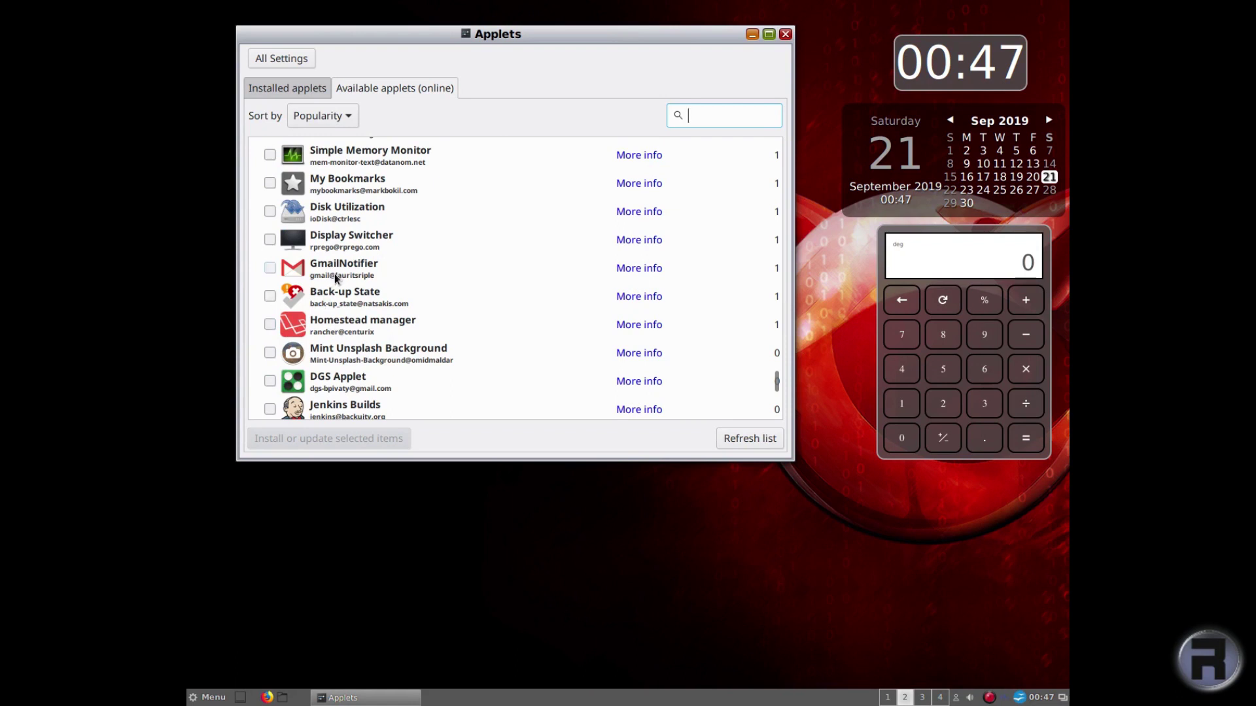
click(336, 272)
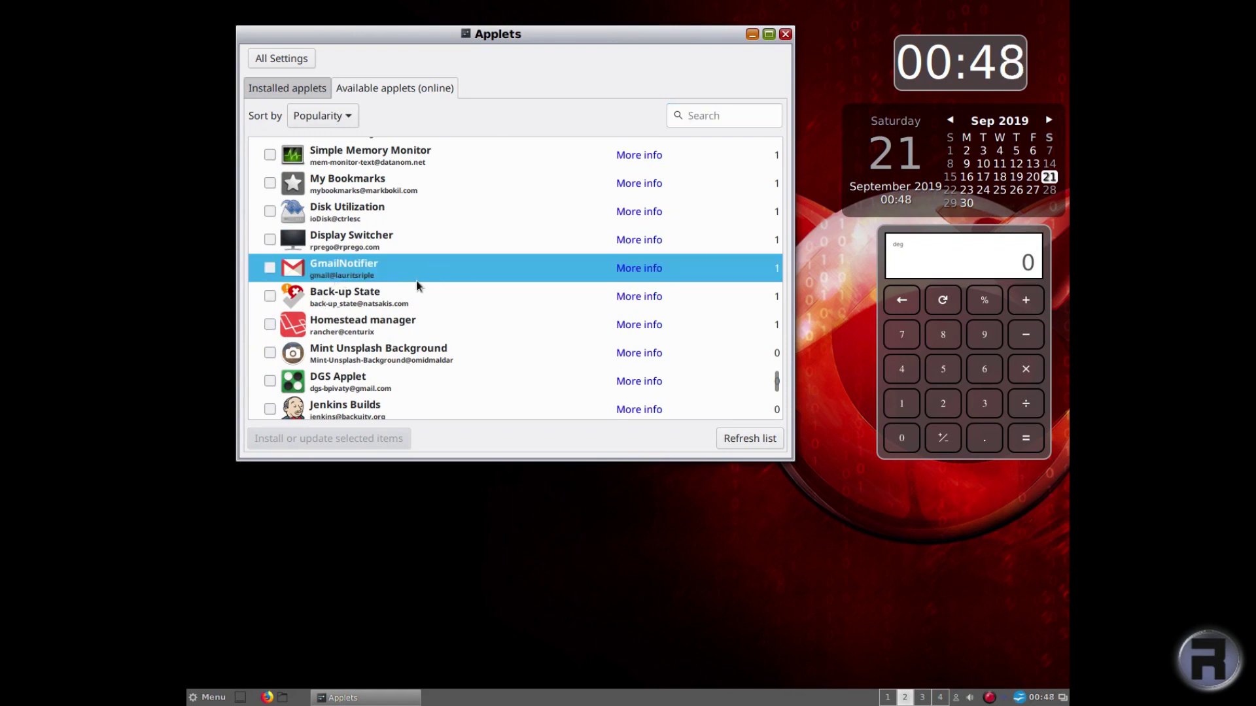
scroll(372, 329, down, 2)
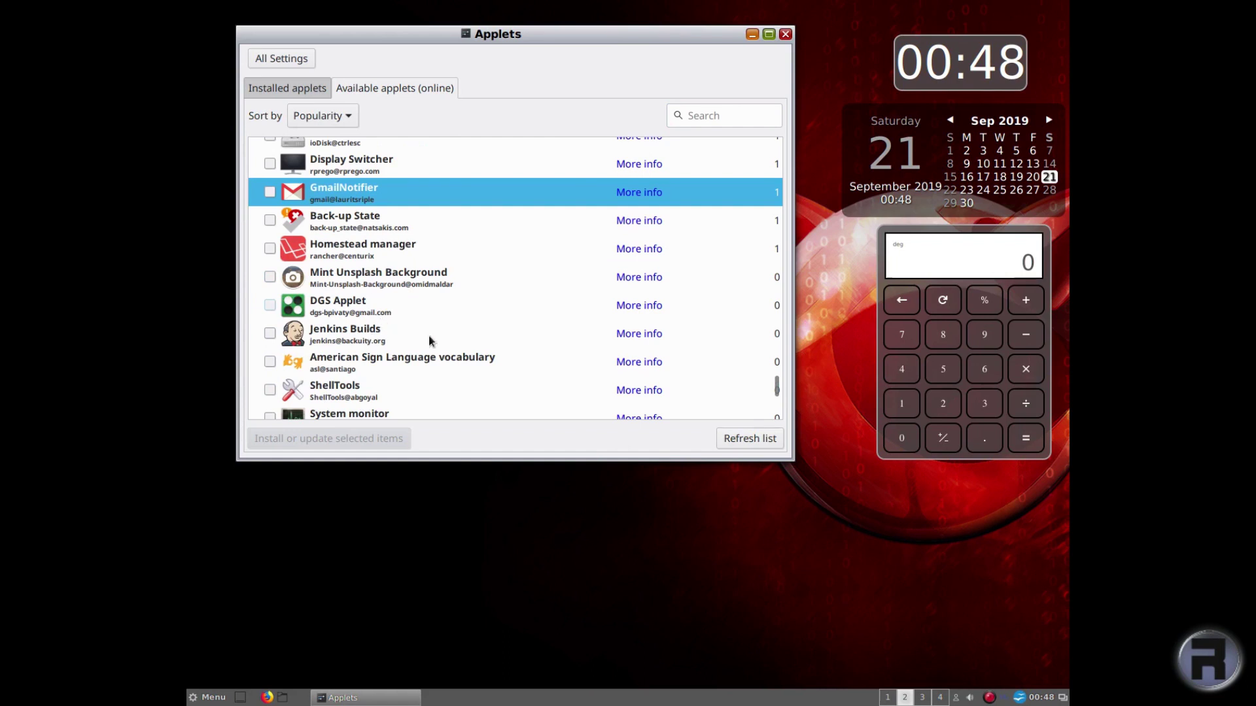
scroll(429, 336, down, 5)
click(282, 58)
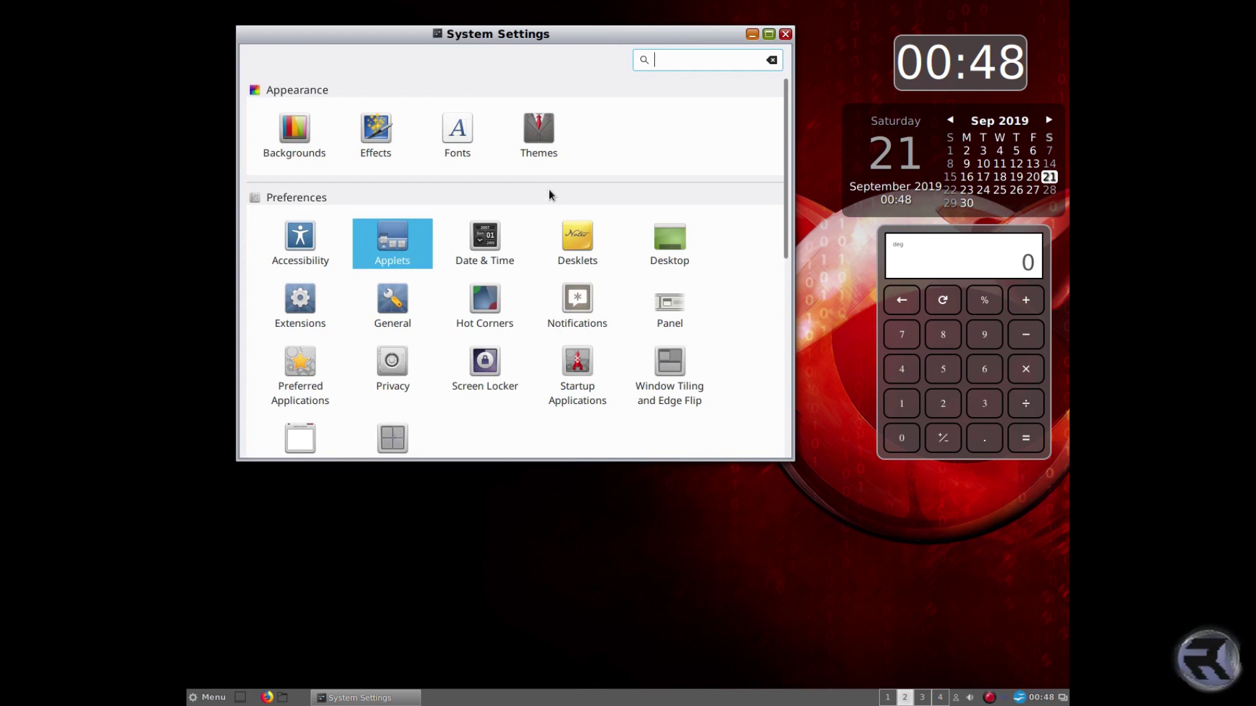
- Browse the online desklets list, then go back to the installed desklets and the settings overview
click(574, 240)
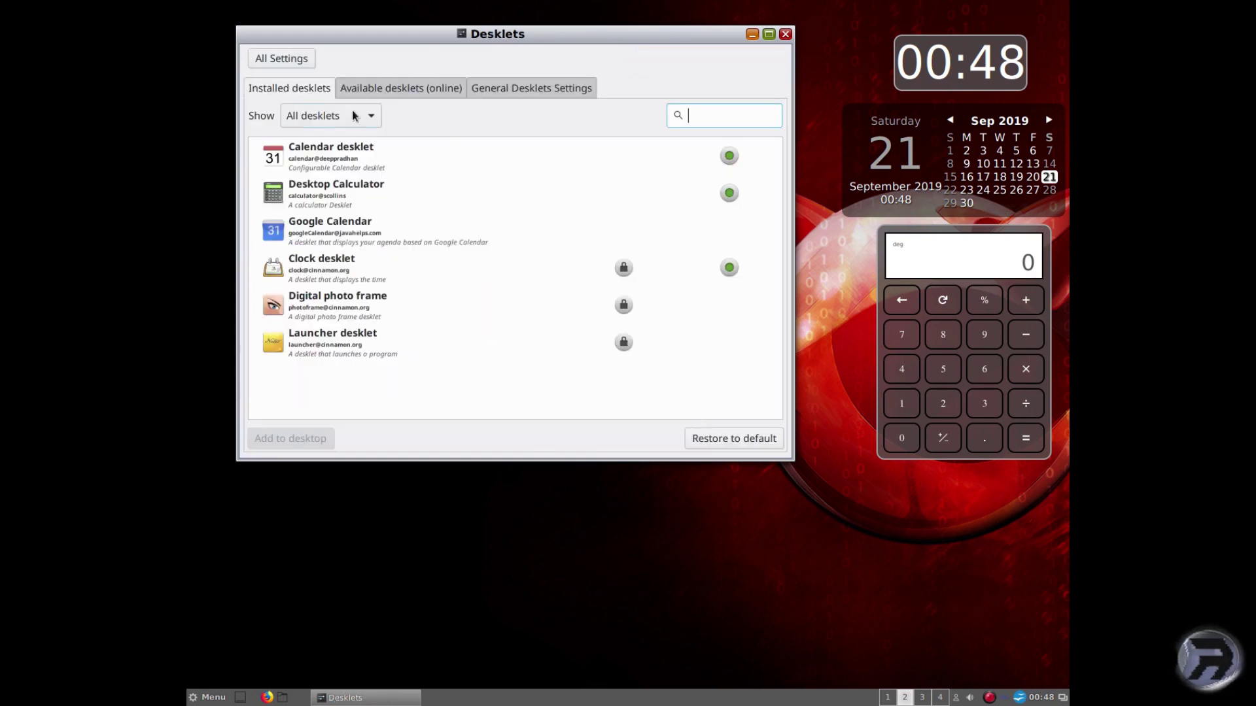
click(378, 89)
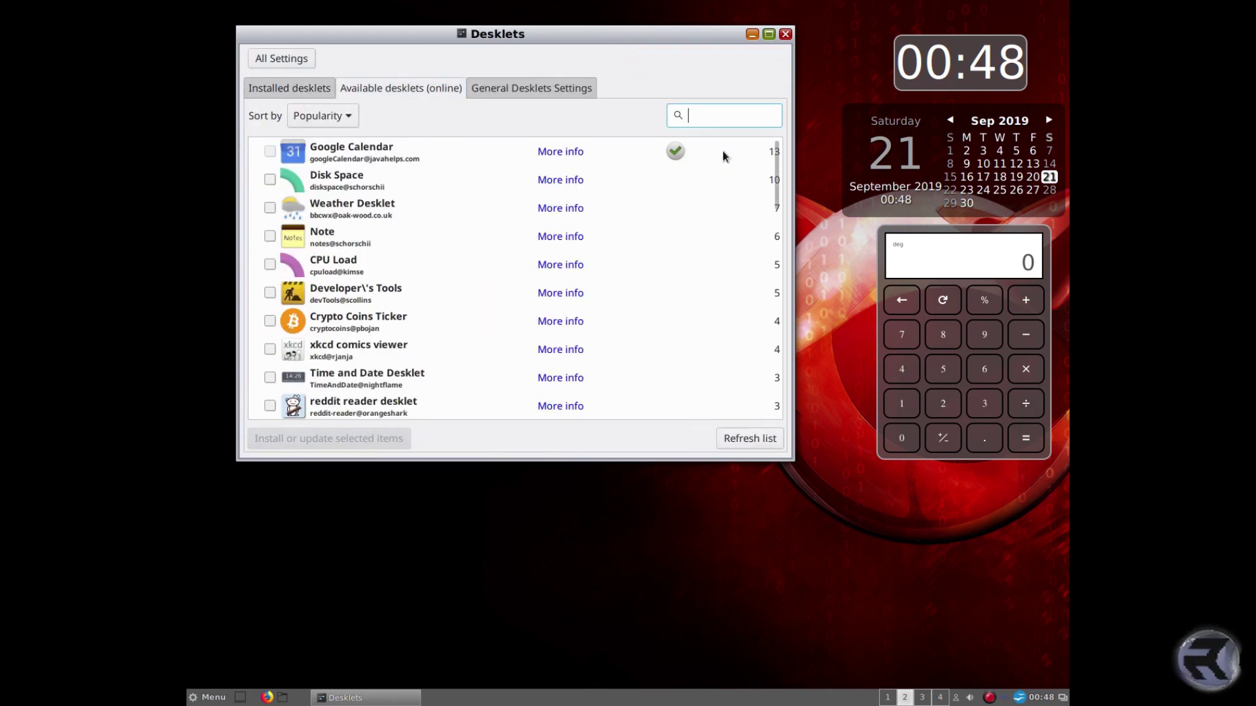
drag(775, 162, 523, 42)
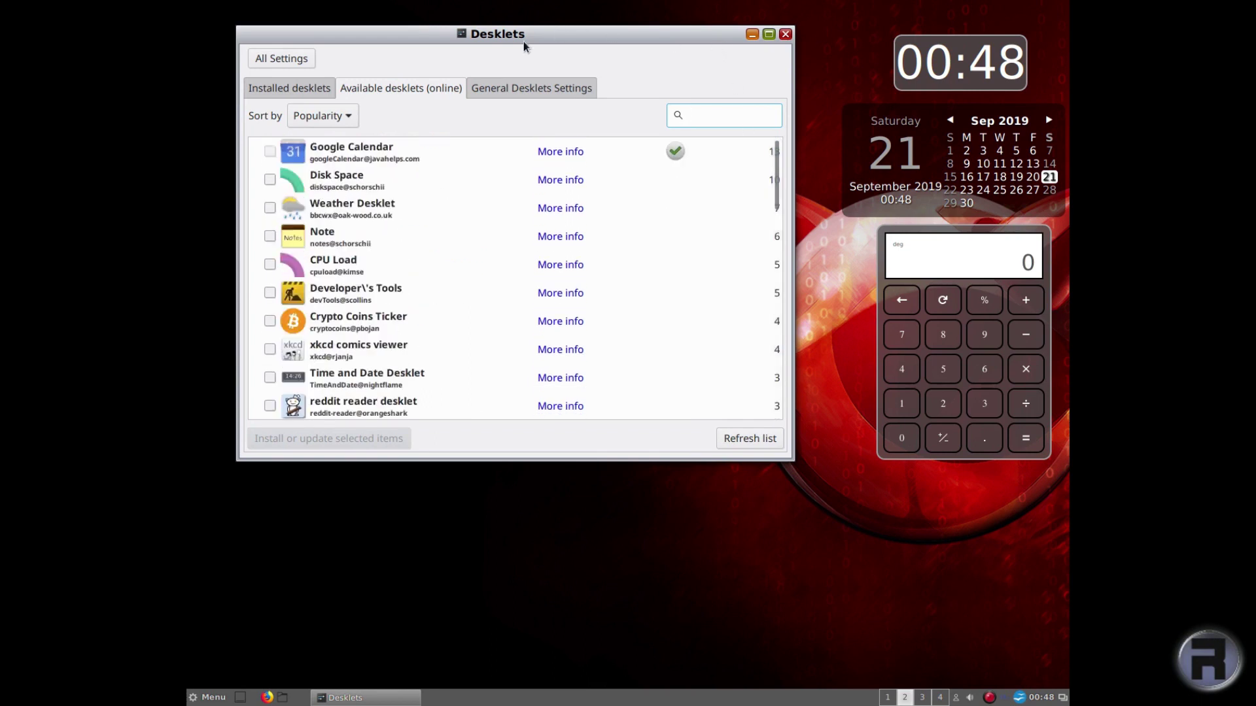
click(281, 84)
click(269, 60)
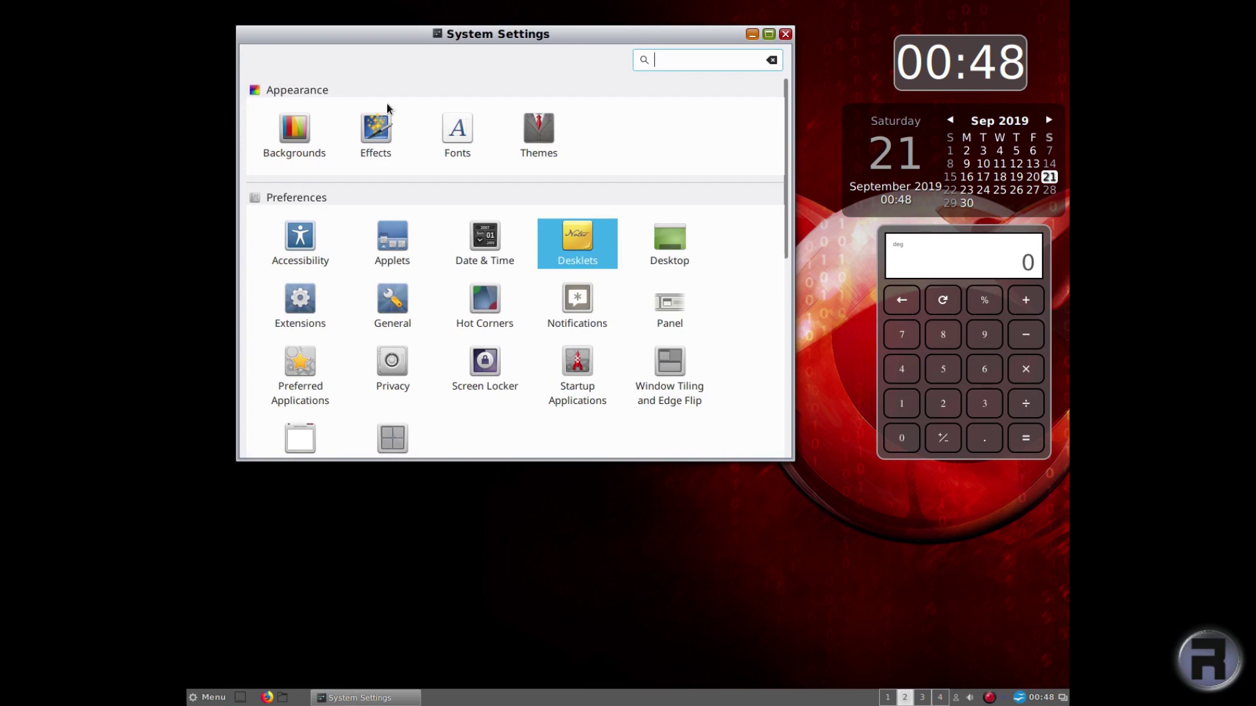
scroll(465, 345, down, 1)
- Browse the online extensions, selecting Desktop Cube and then Win7 Alt-Tab
click(301, 261)
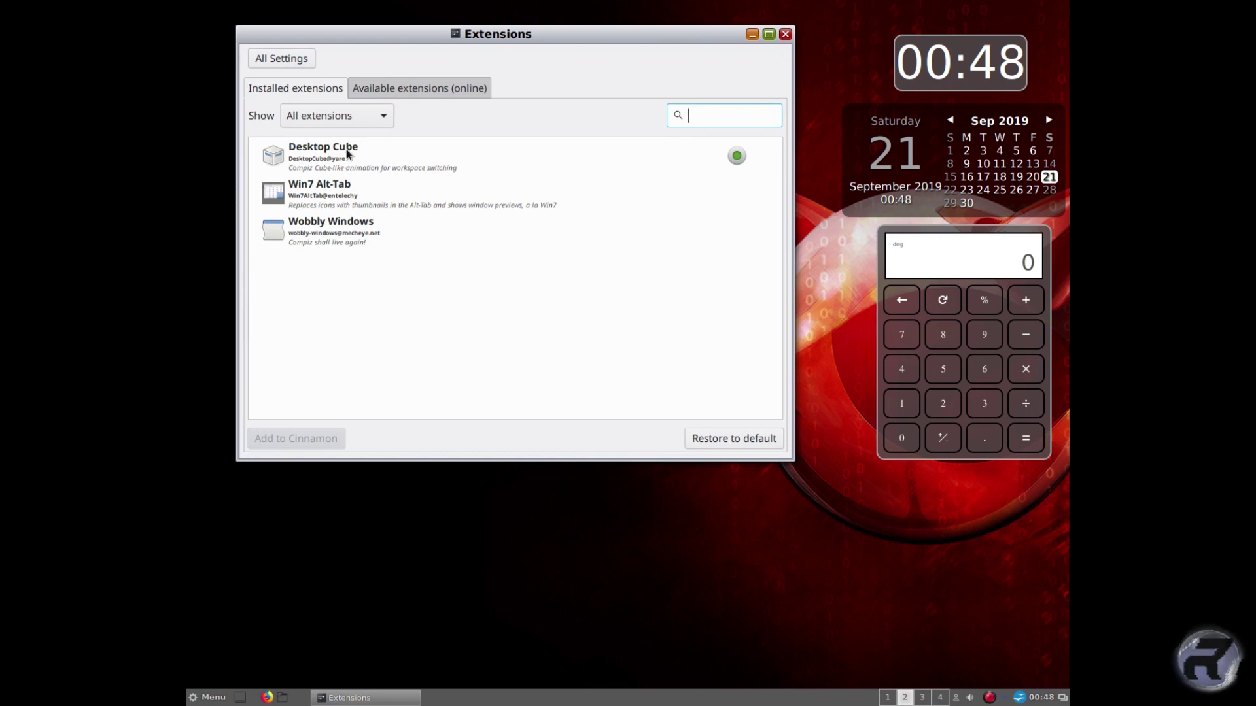
click(403, 91)
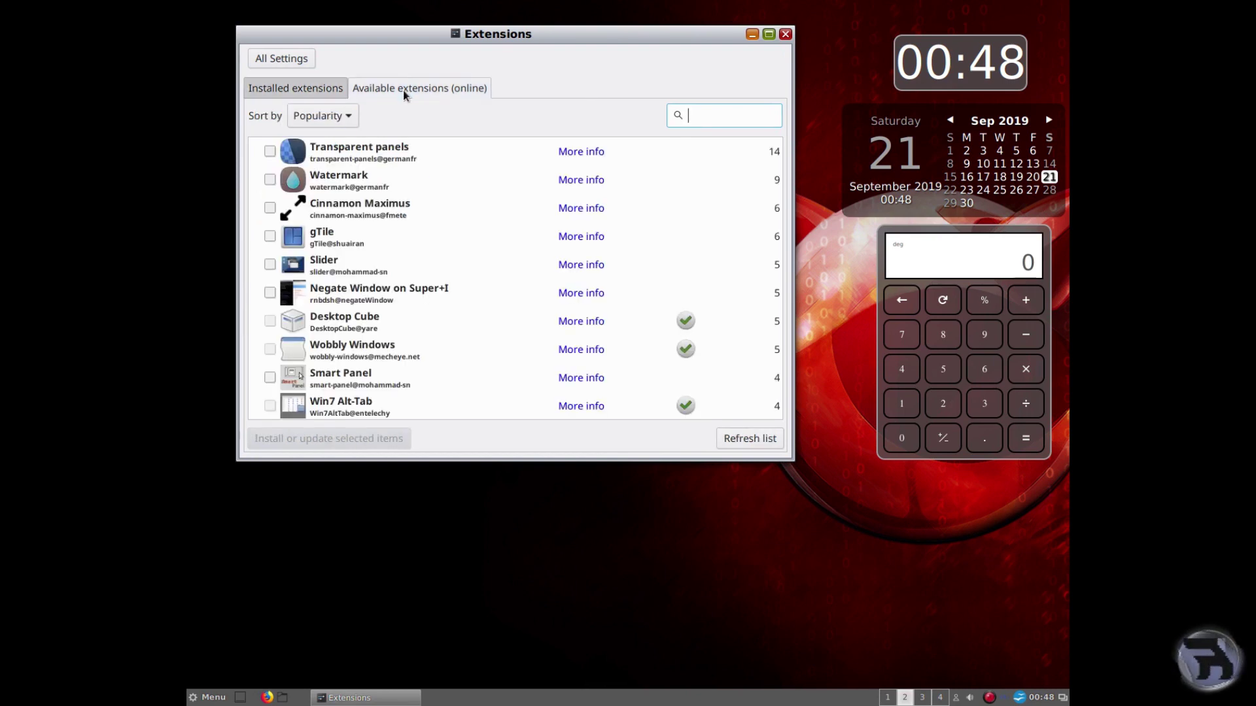
click(304, 323)
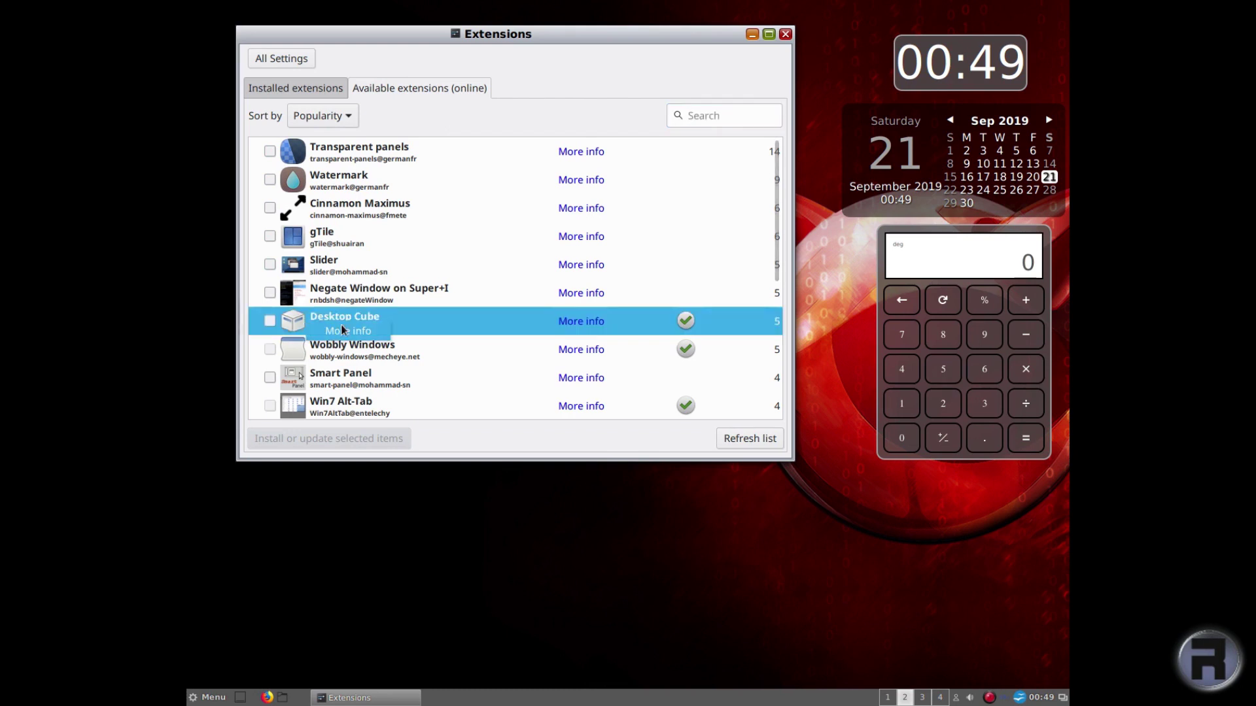
scroll(333, 350, down, 2)
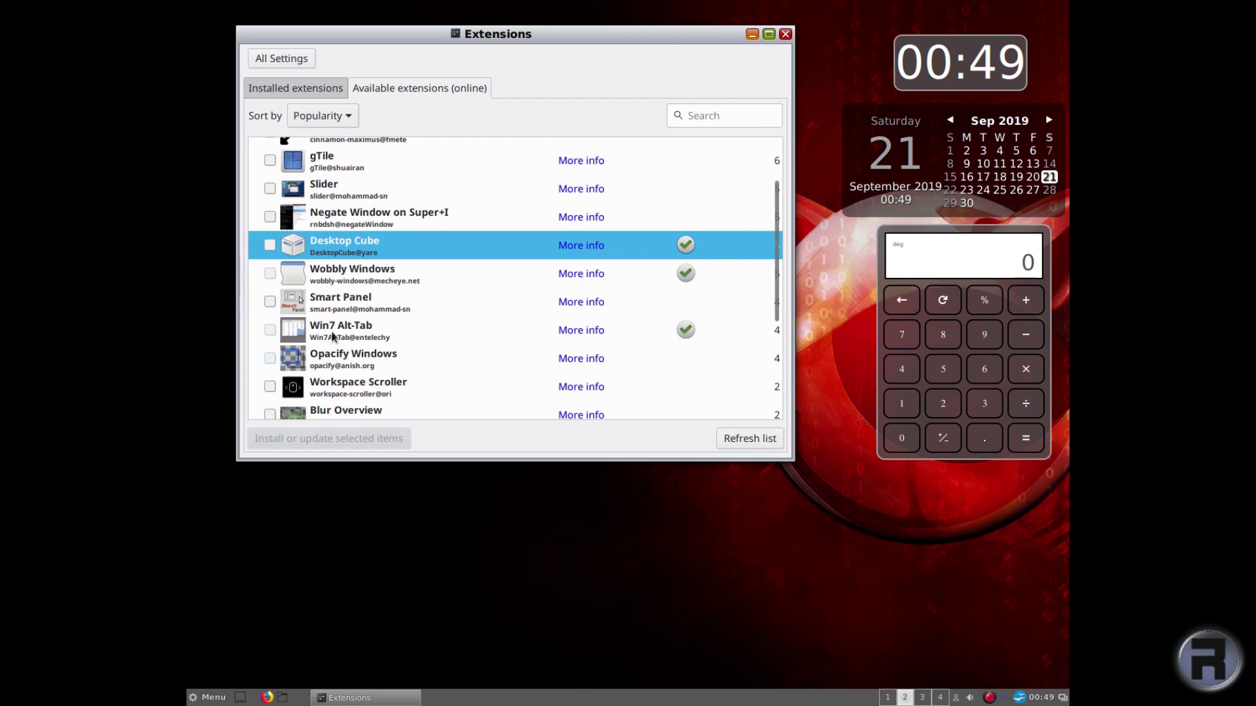
click(298, 332)
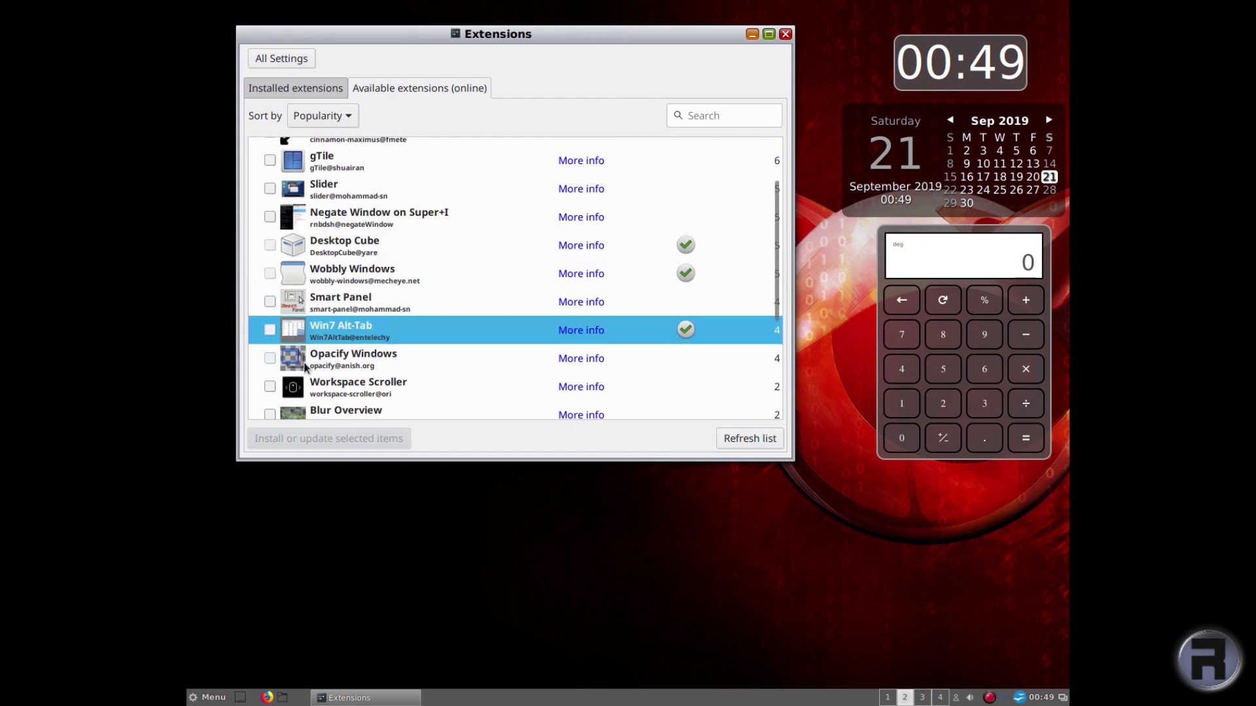
scroll(323, 327, down, 1)
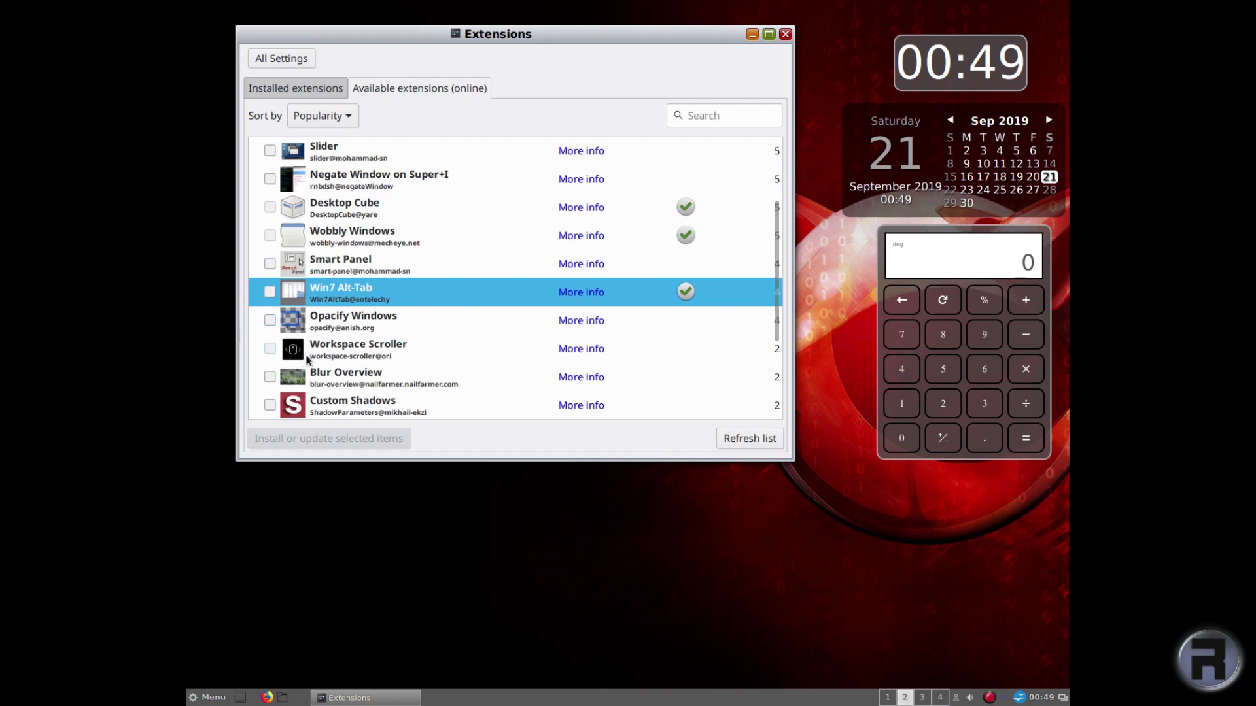
scroll(327, 347, down, 2)
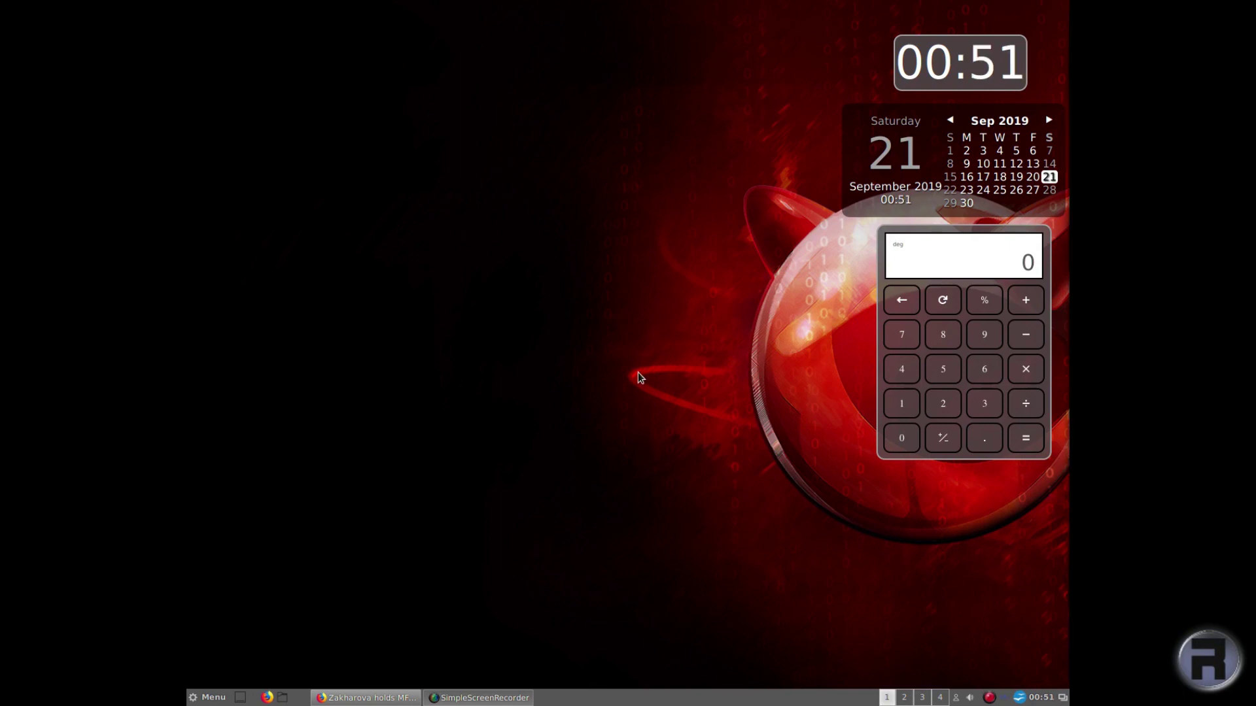
- Enter 5845 on the calculator desklet, then decline restarting Cinnamon after the crash
click(936, 371)
click(944, 335)
click(903, 369)
click(943, 370)
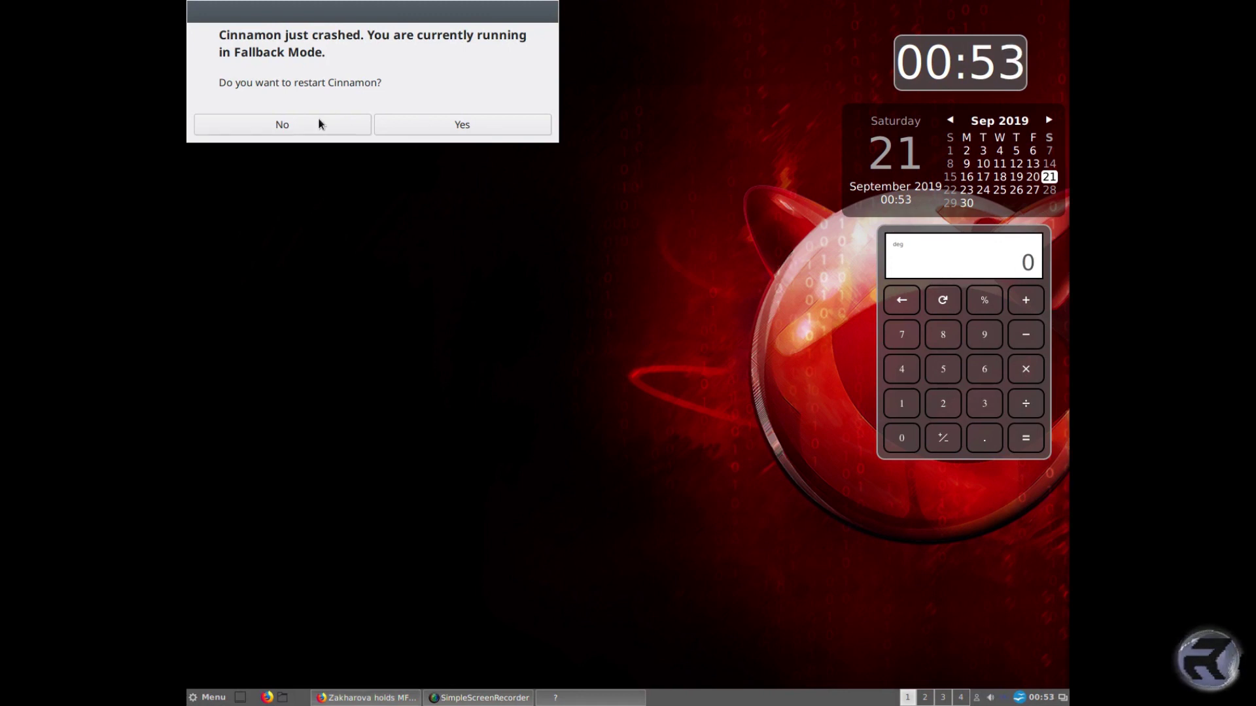
click(320, 124)
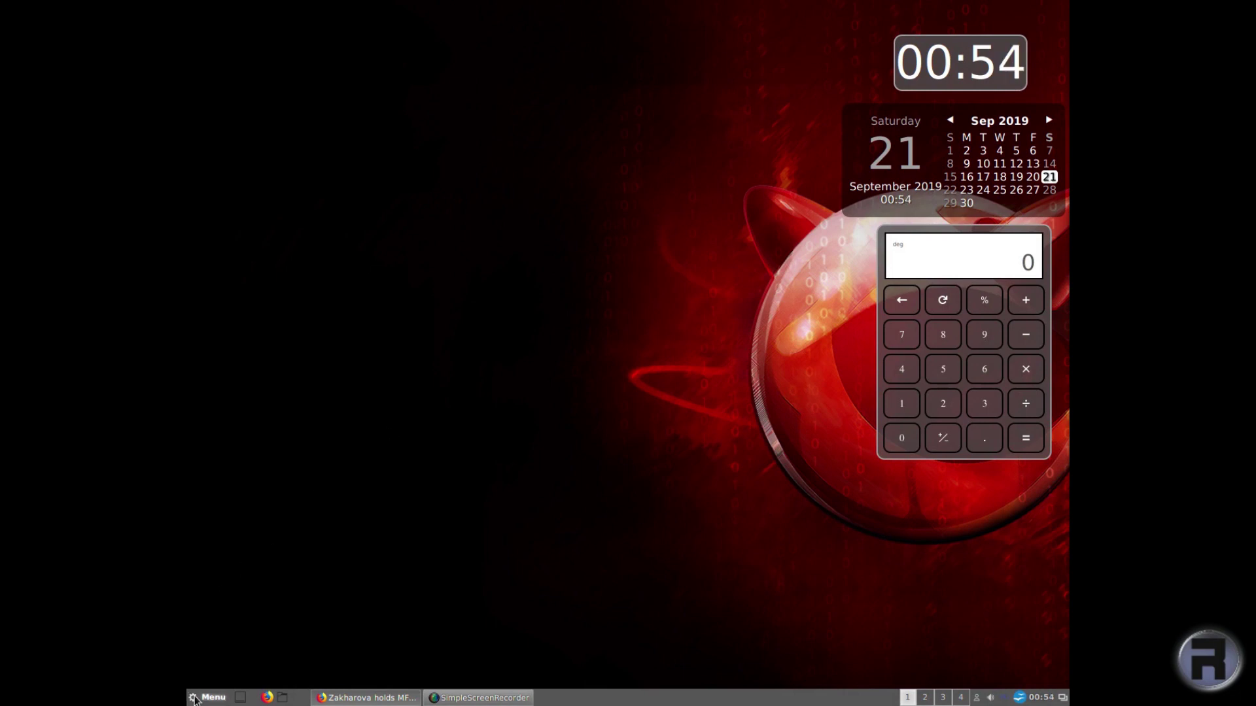
- Browse the application menu's categories and search it for xterm
click(201, 698)
mouse_move(318, 533)
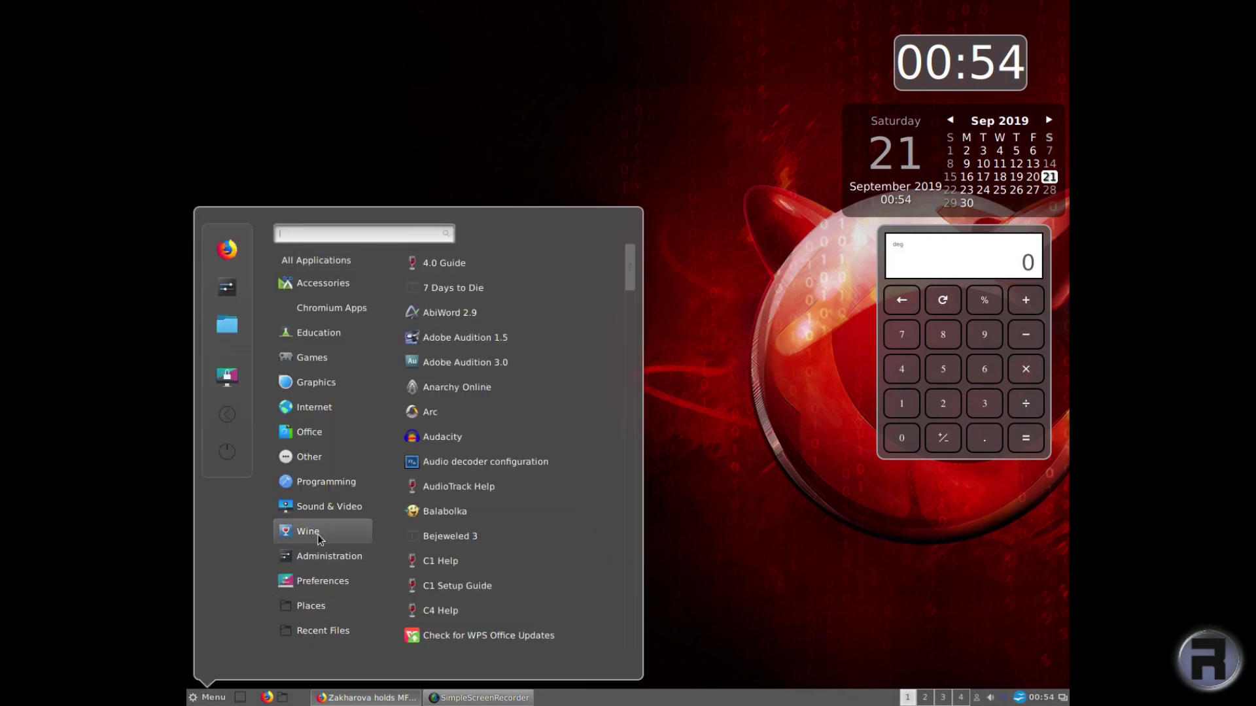
mouse_move(305, 586)
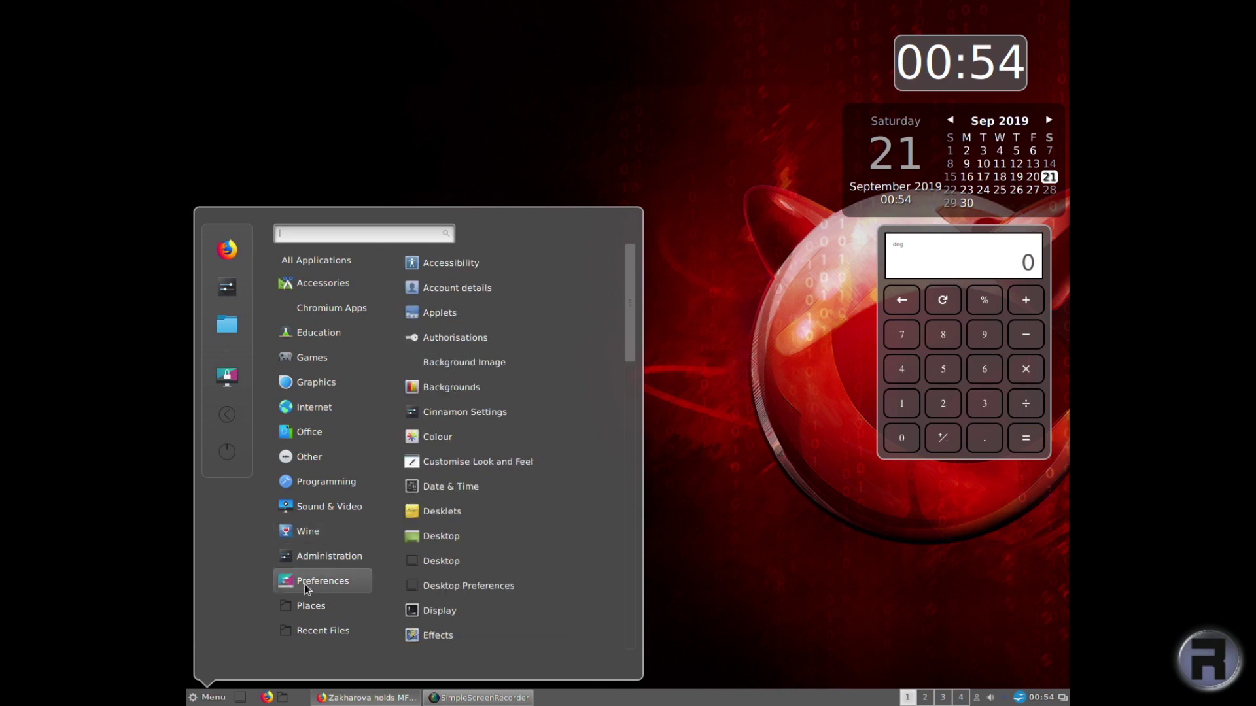
mouse_move(310, 564)
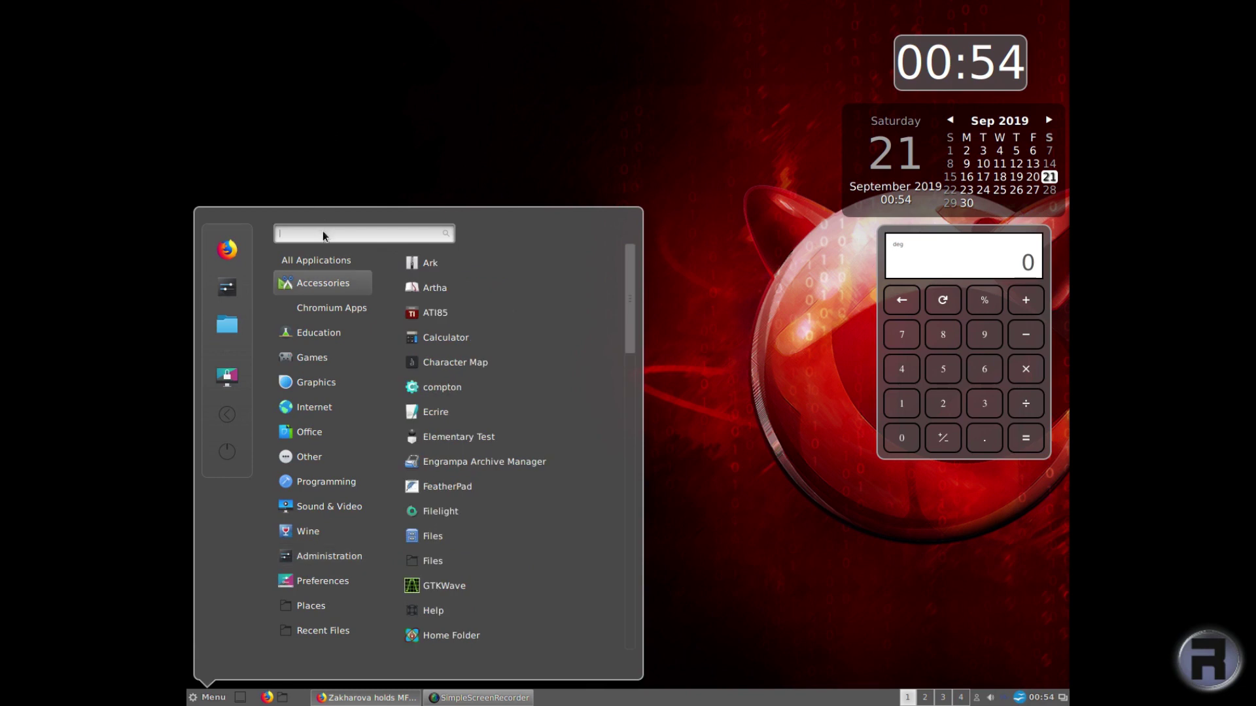
text(xterm)
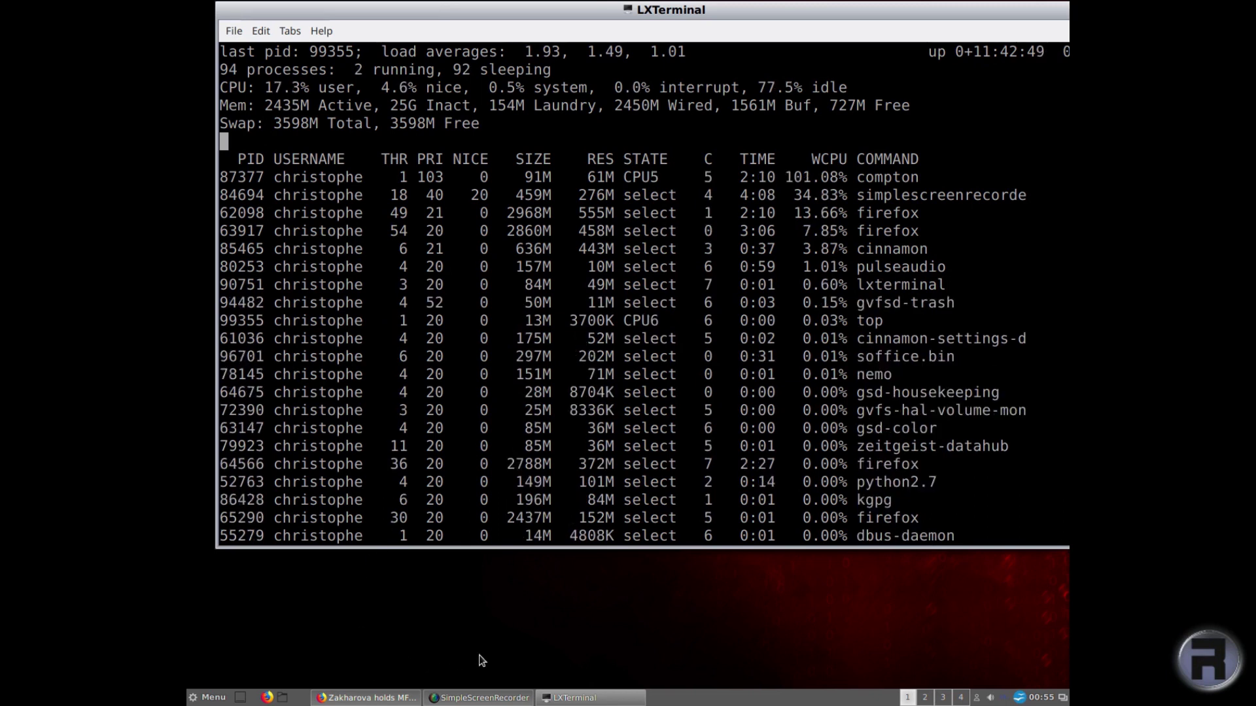
- Quit top and uncheck Enable desktop effects in Cinnamon Settings > Effects
key(q)
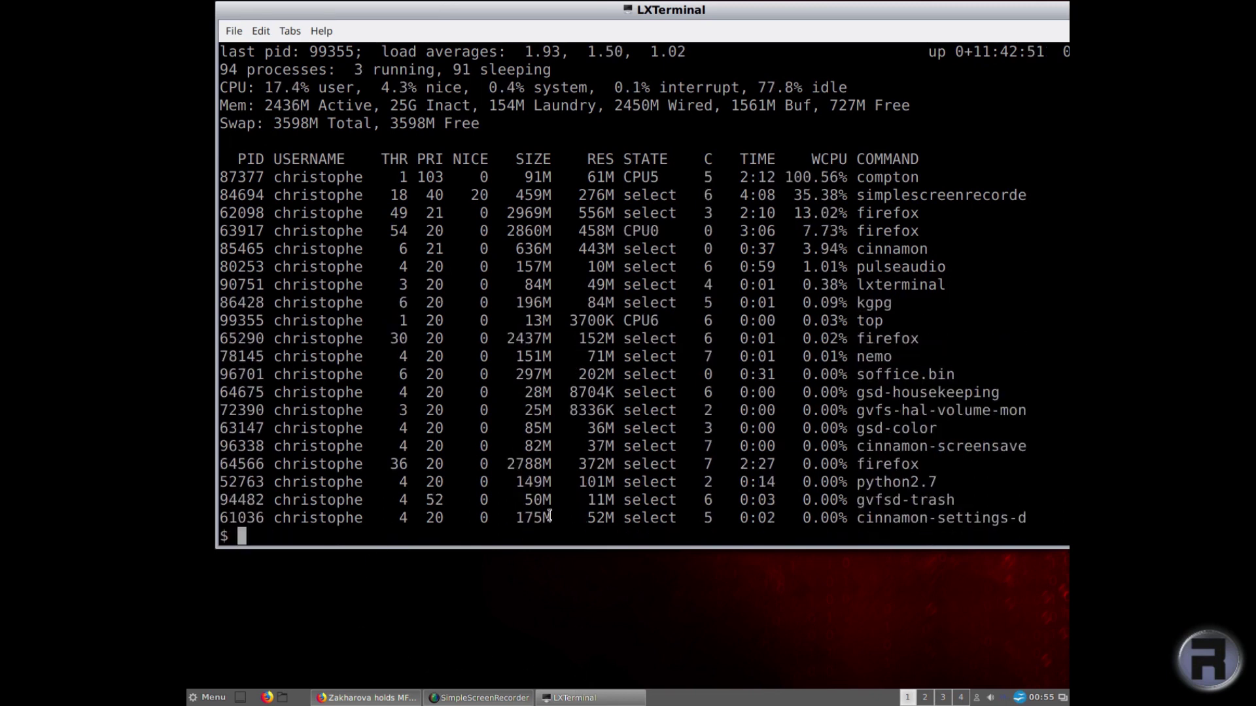
click(209, 694)
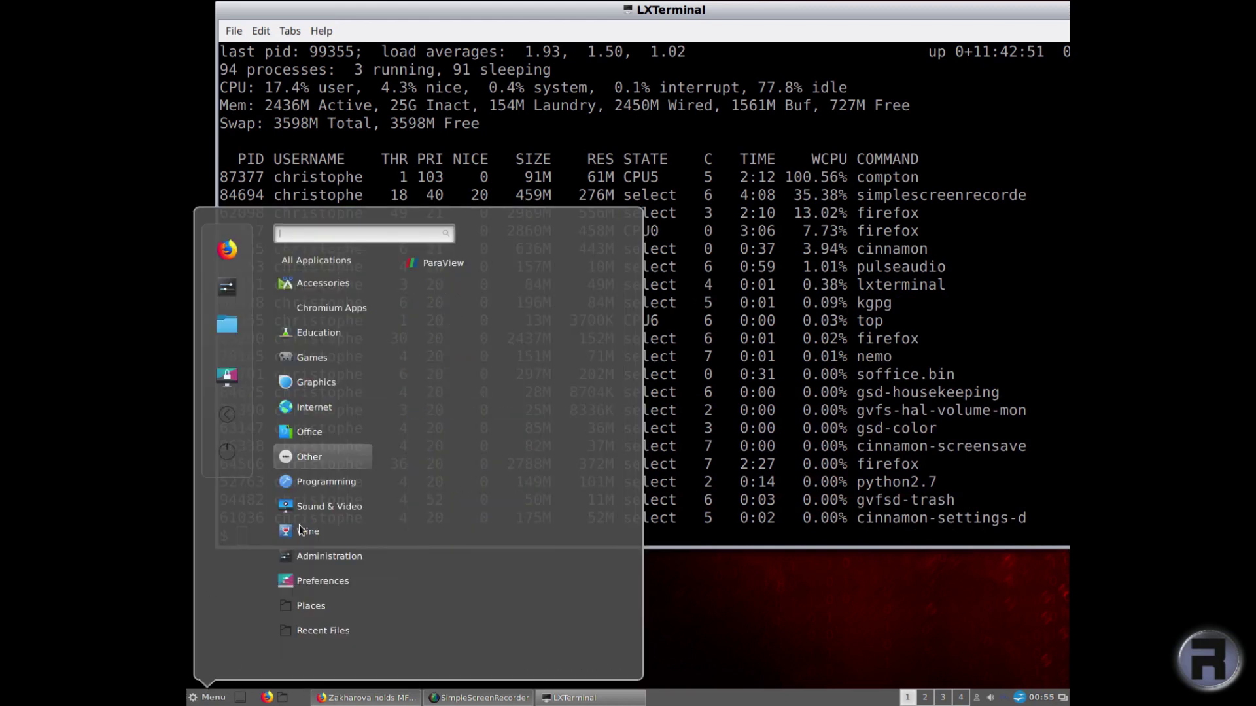
mouse_move(296, 582)
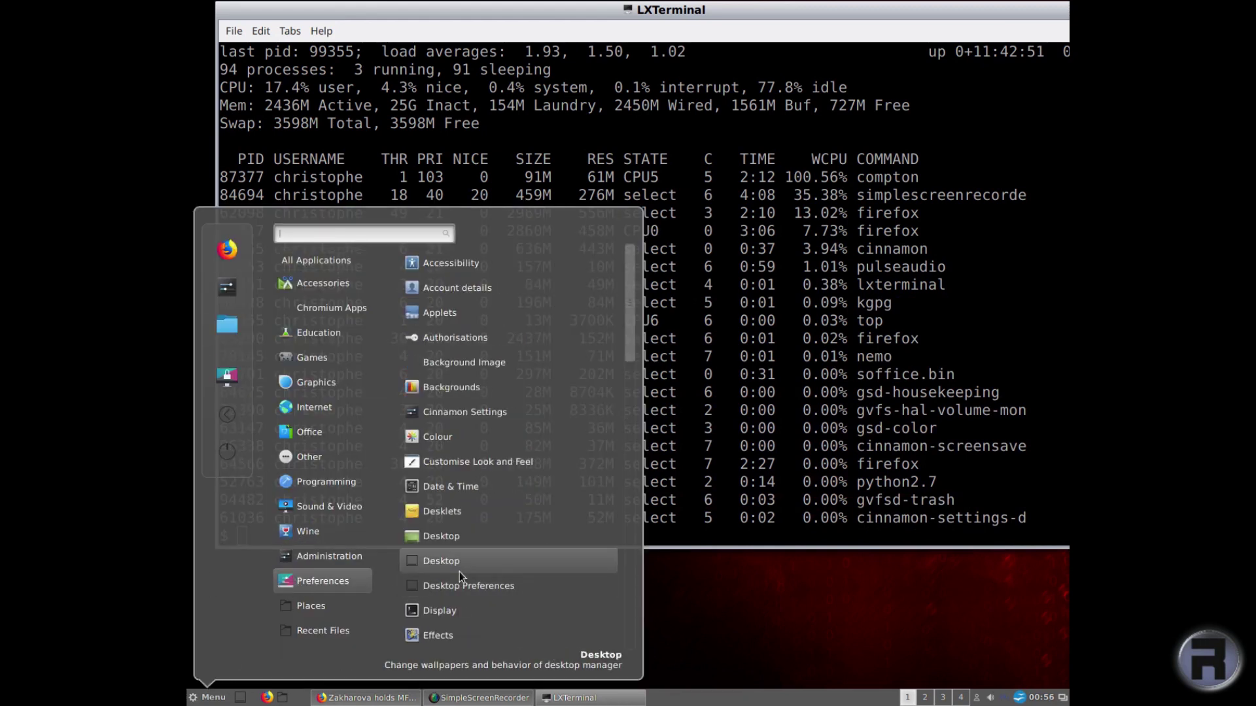
click(460, 410)
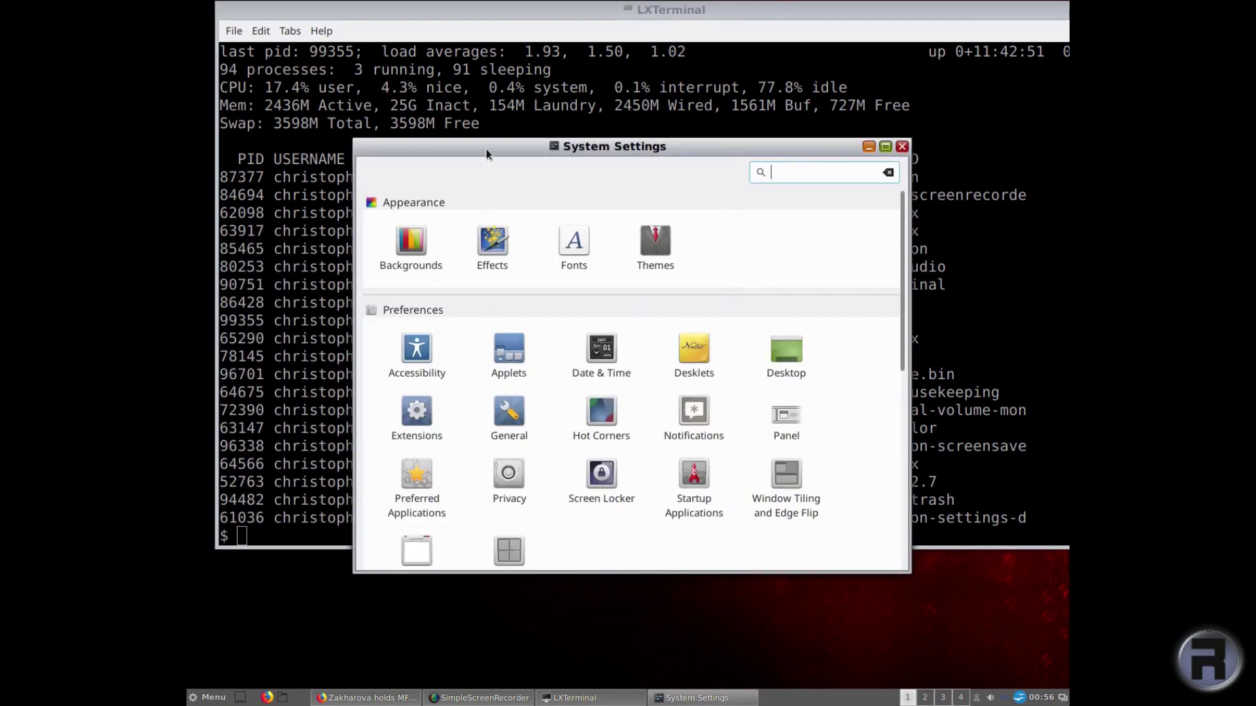
click(434, 182)
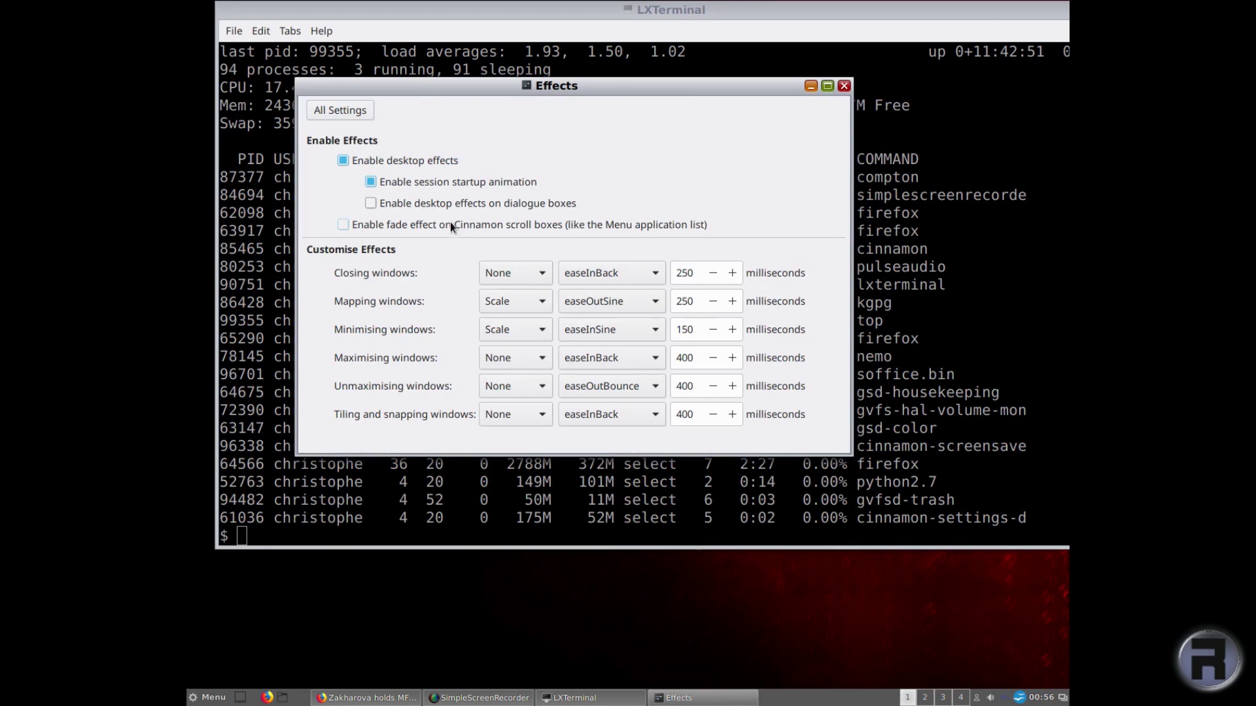
click(360, 162)
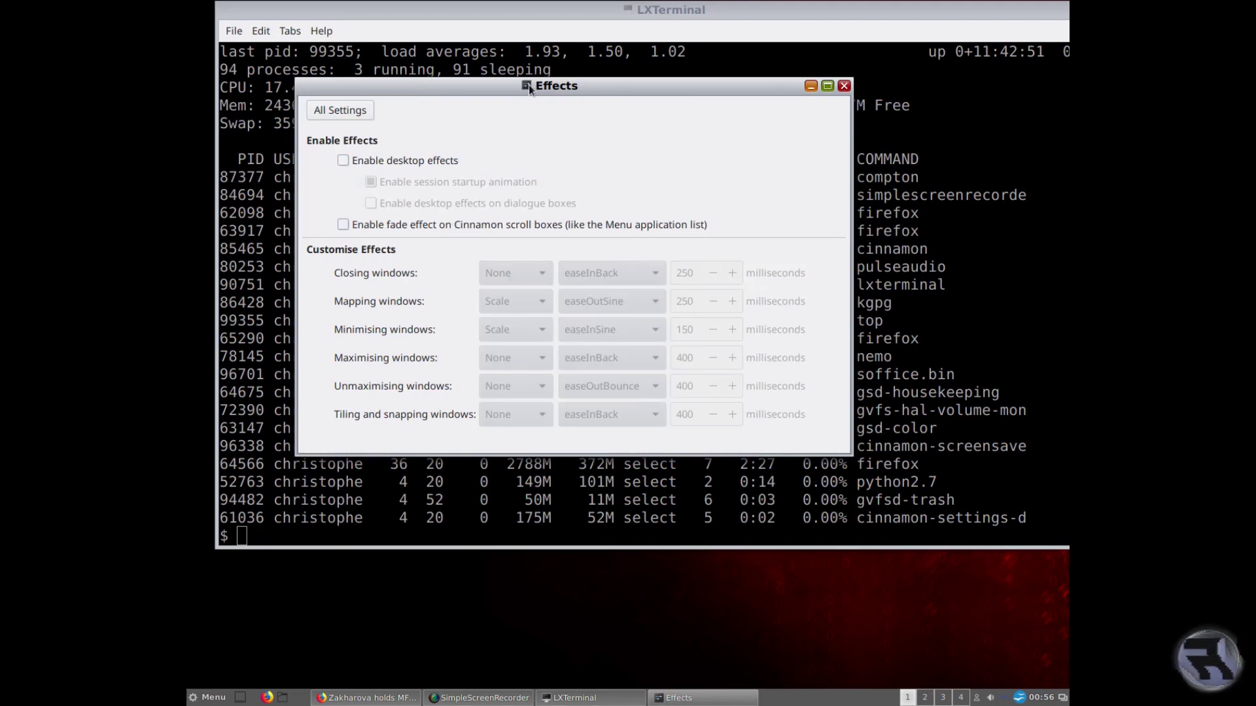
- Return to the settings overview and close System Settings
drag(529, 84, 541, 120)
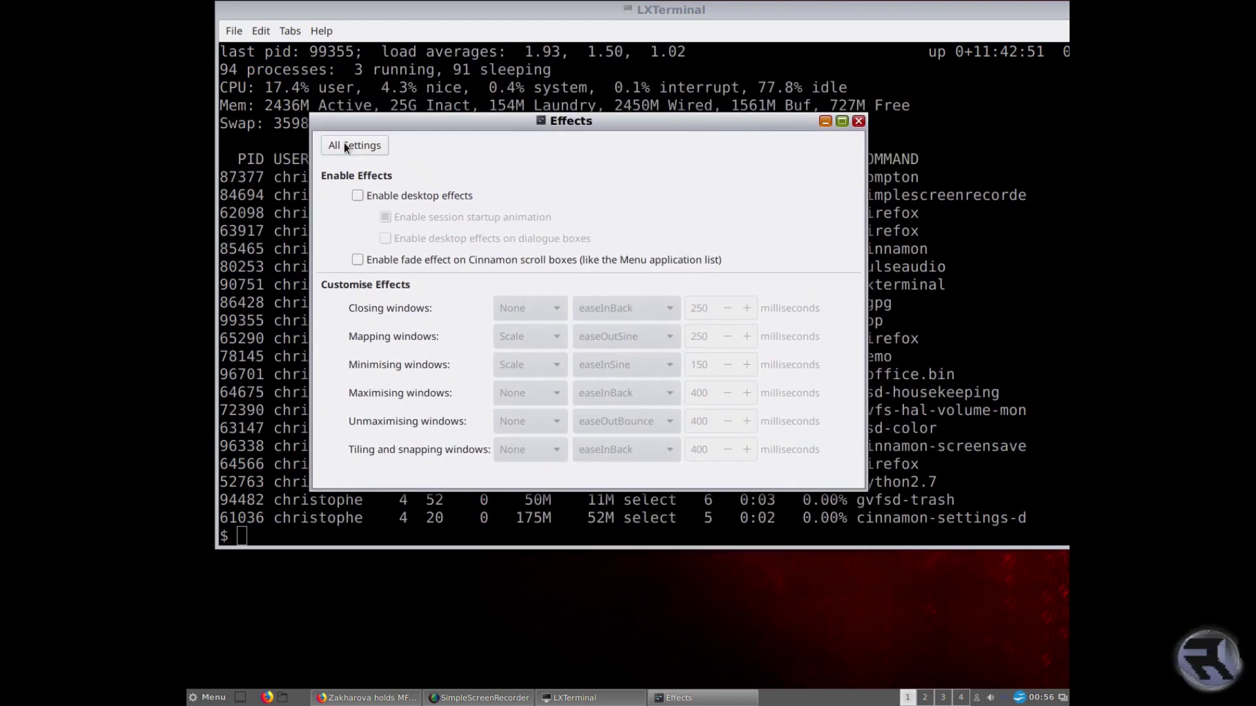
click(367, 144)
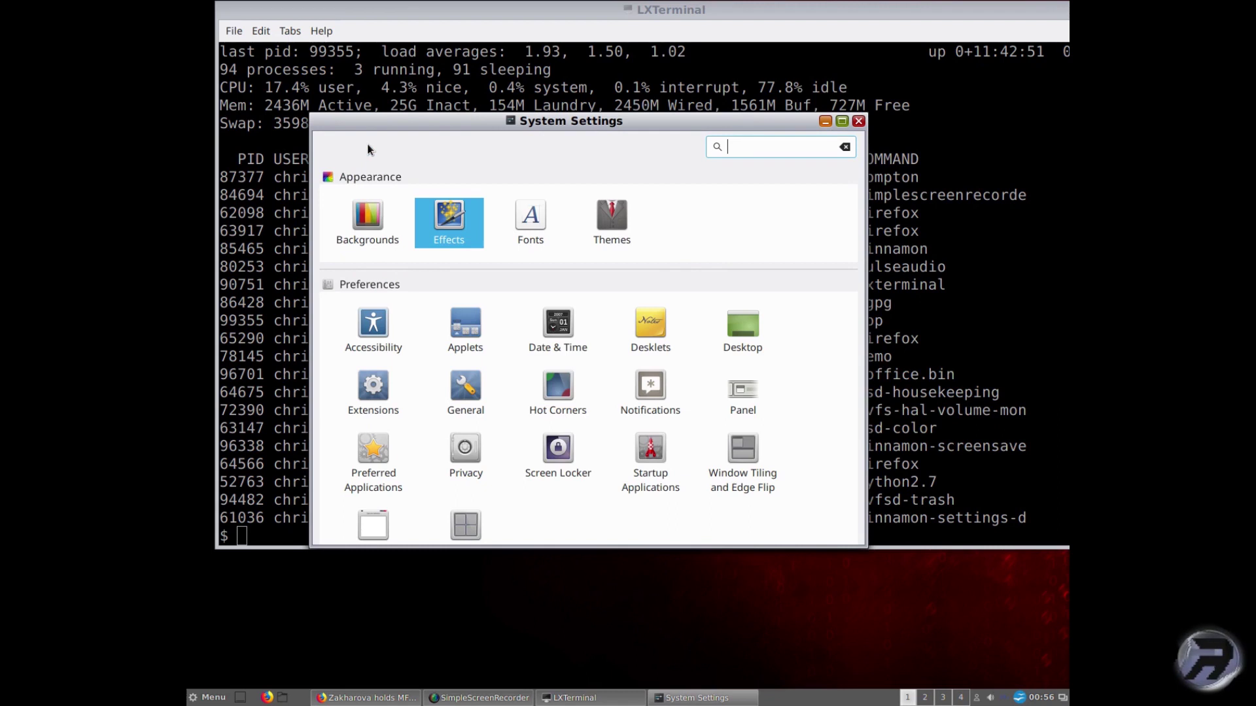
click(858, 121)
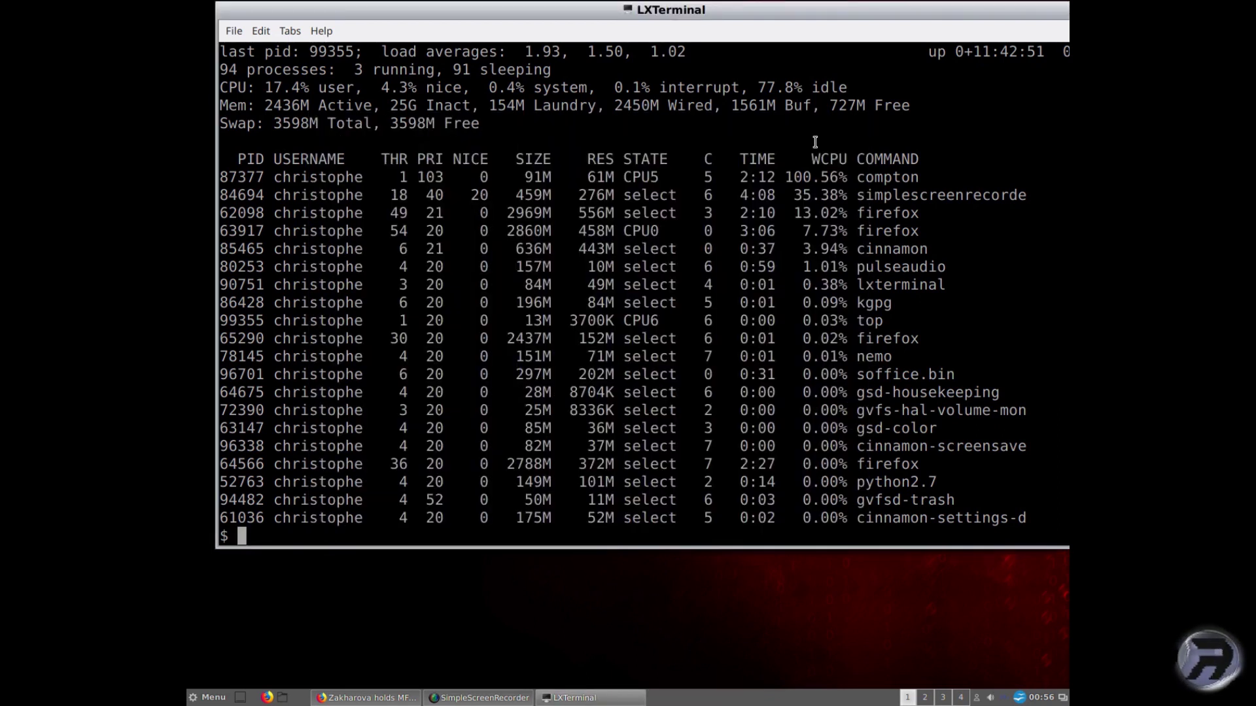
- Run top once more to check the process list, then quit it
text(top)
key(Return)
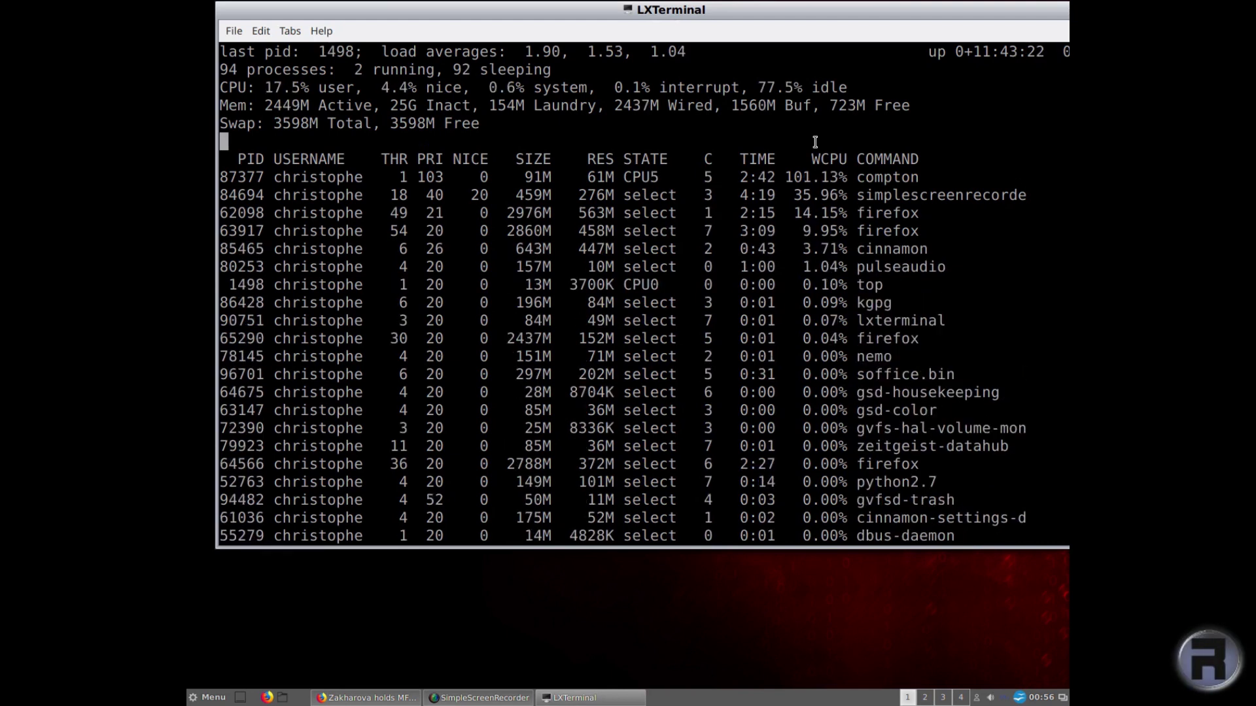
key(q)
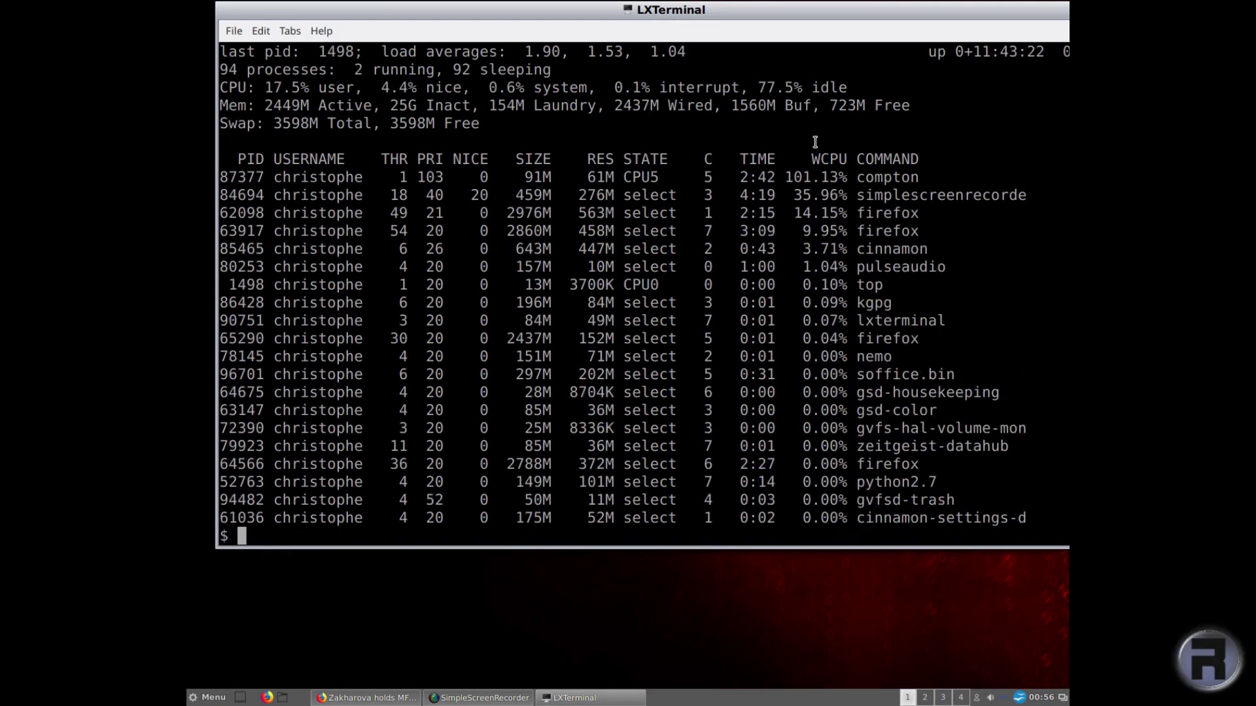
- Kill compton with 'killall -9 compton' and rerun top to confirm it's gone
text(killall -9 compton)
key(Return)
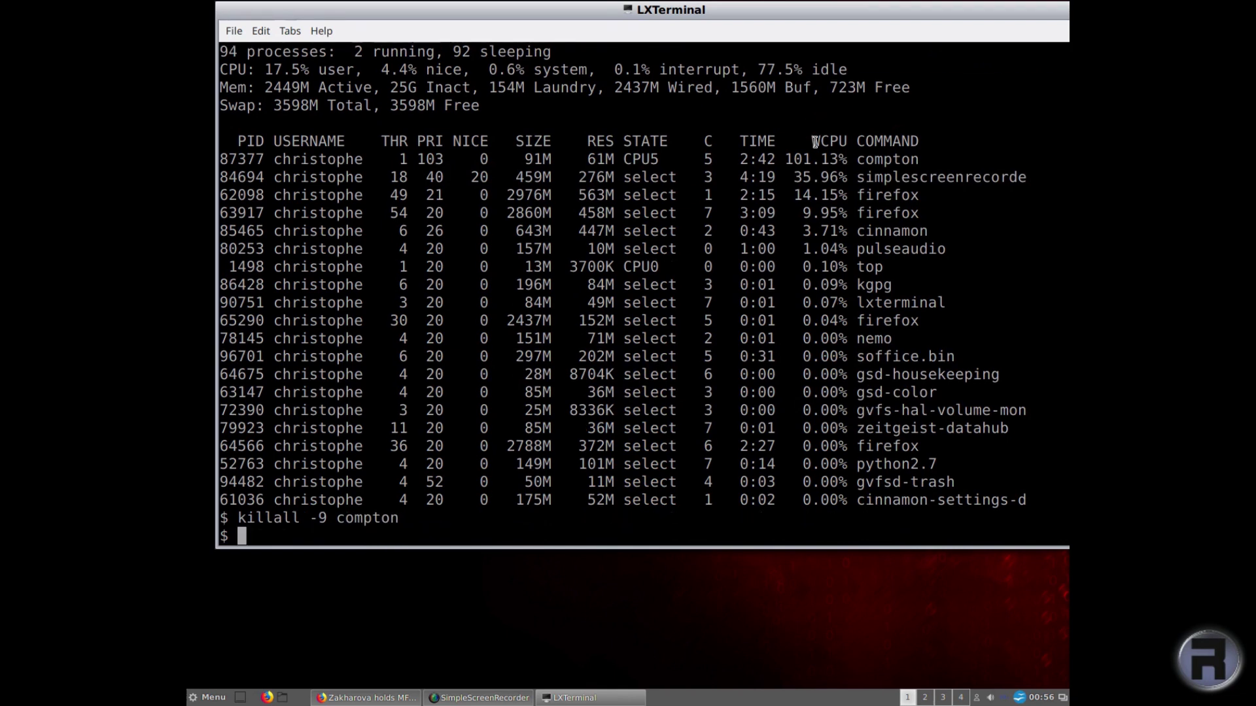
text(top)
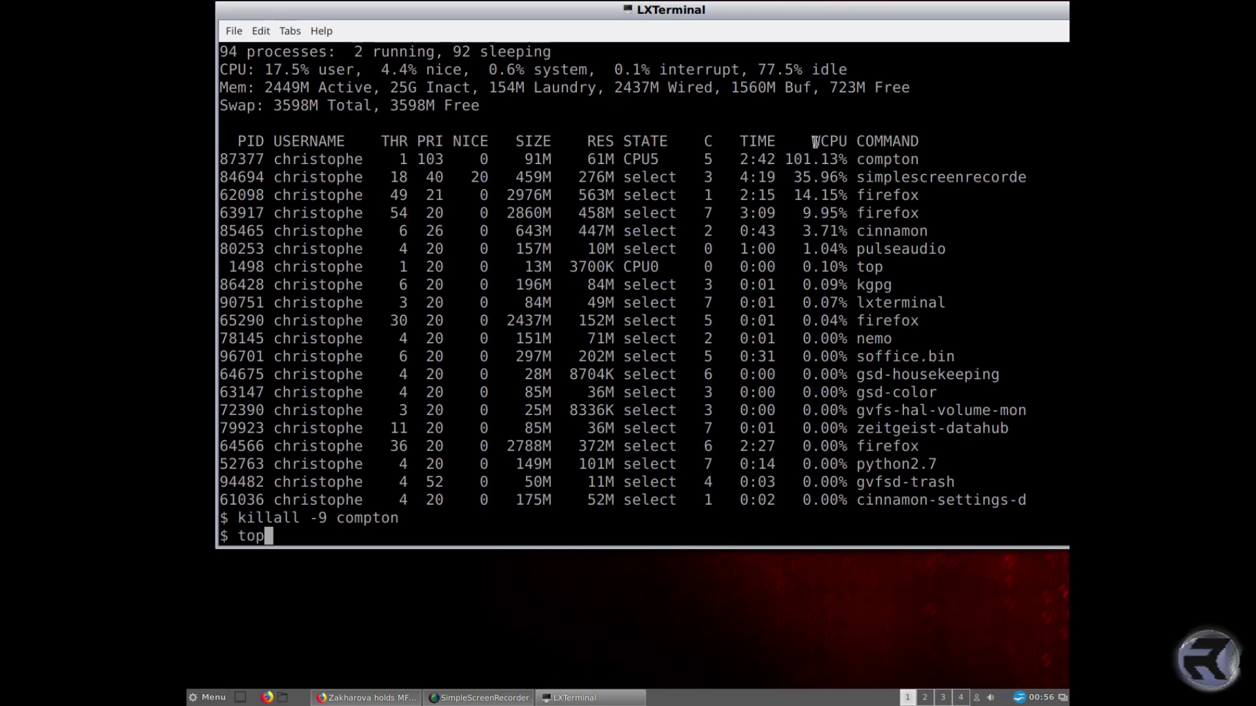
key(Return)
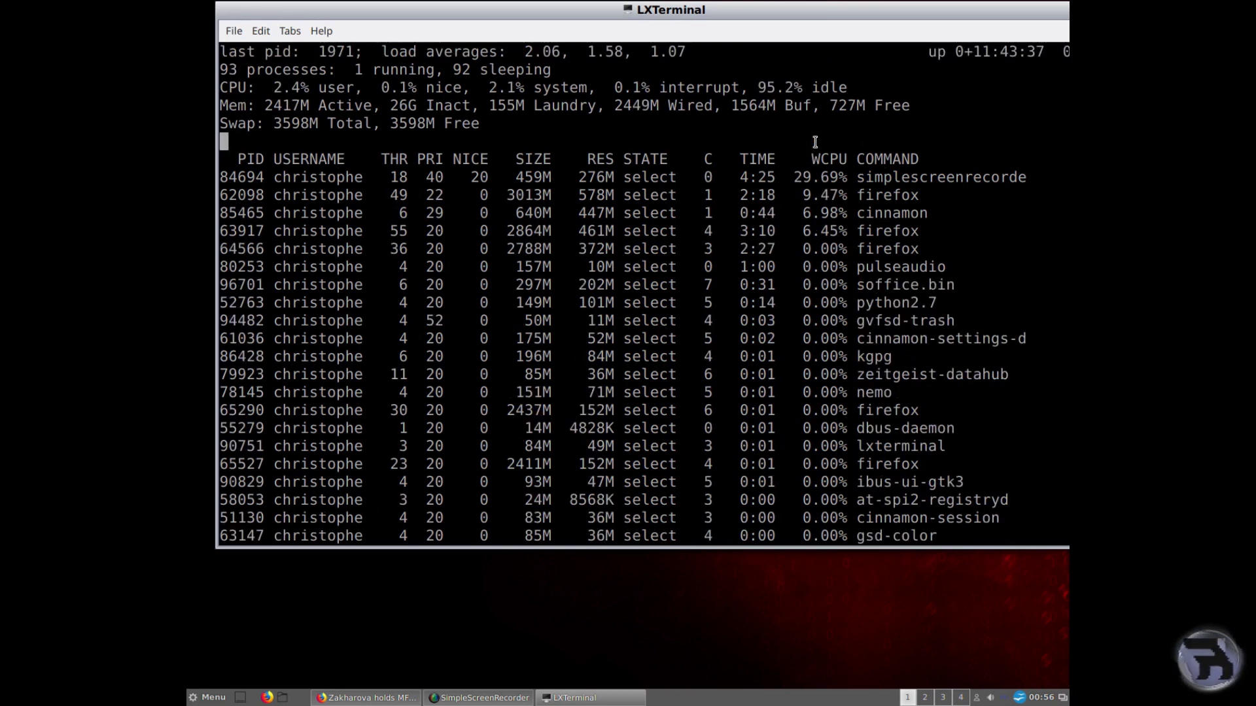